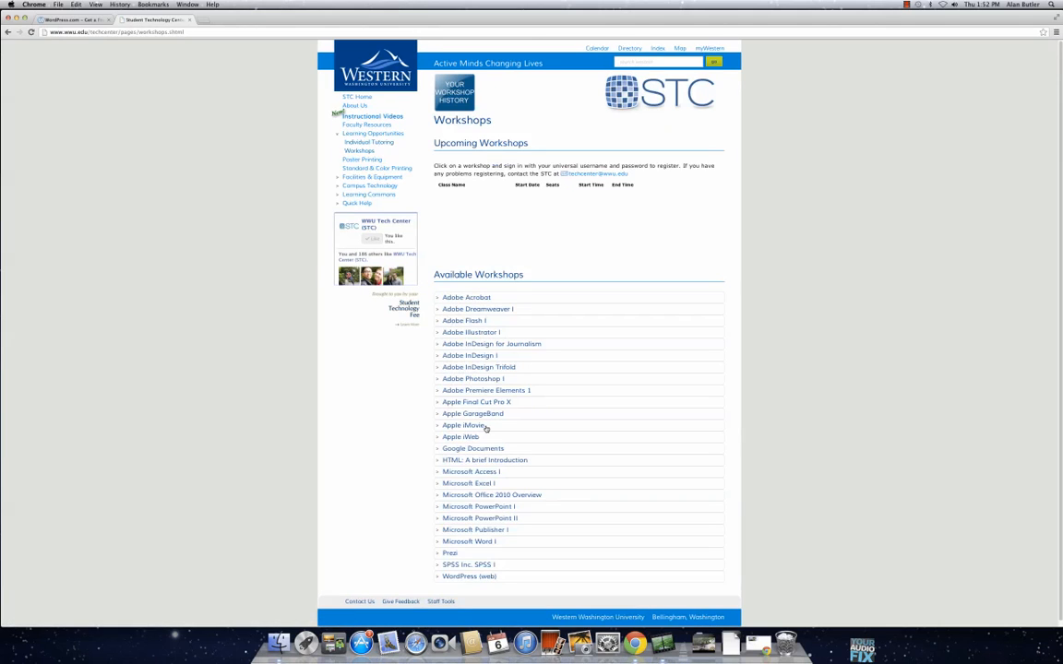
Step: Download the Adobe Photoshop I workshop files as a zip and check the download in the Downloads folder
{"action": "left_click", "coordinate": [476, 379]}
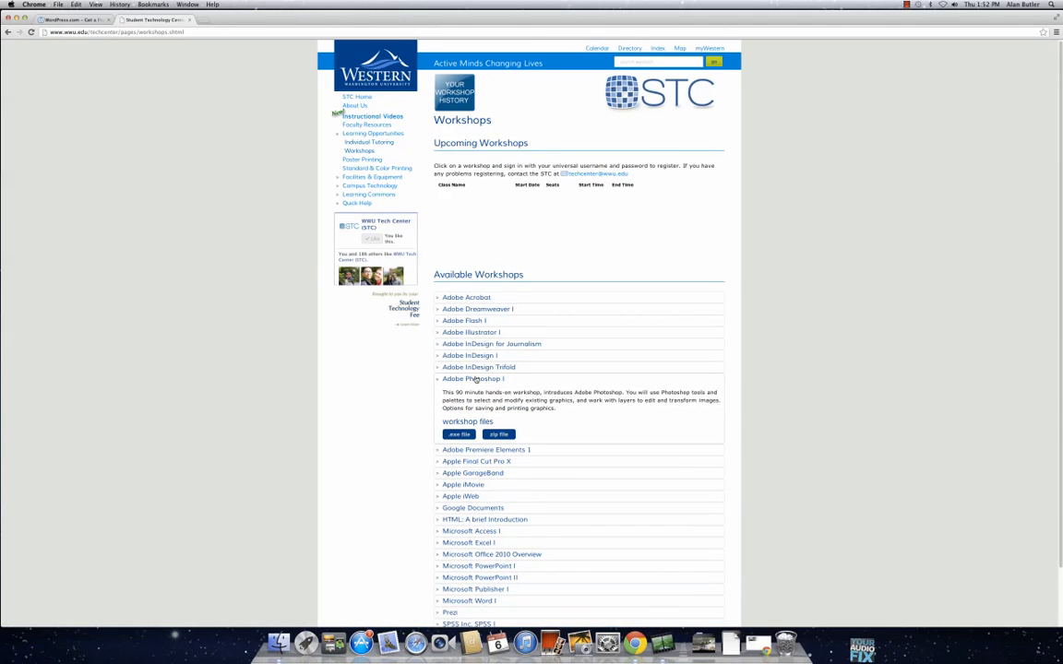
{"action": "left_click", "coordinate": [495, 435]}
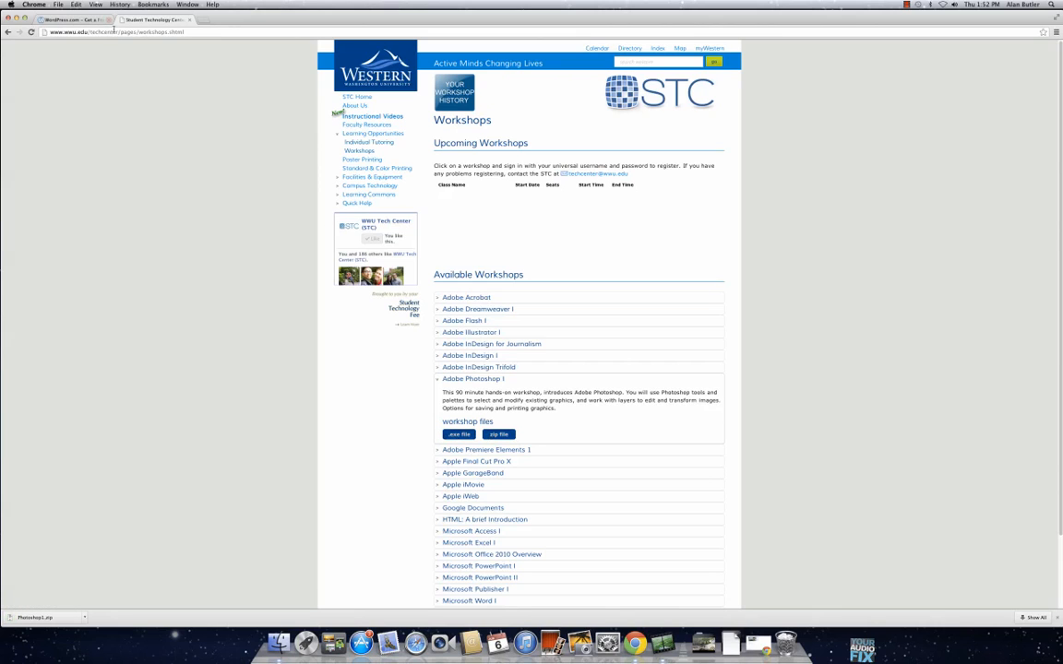
{"action": "left_click", "coordinate": [55, 617]}
{"action": "left_click", "coordinate": [731, 639]}
{"action": "left_click", "coordinate": [731, 638]}
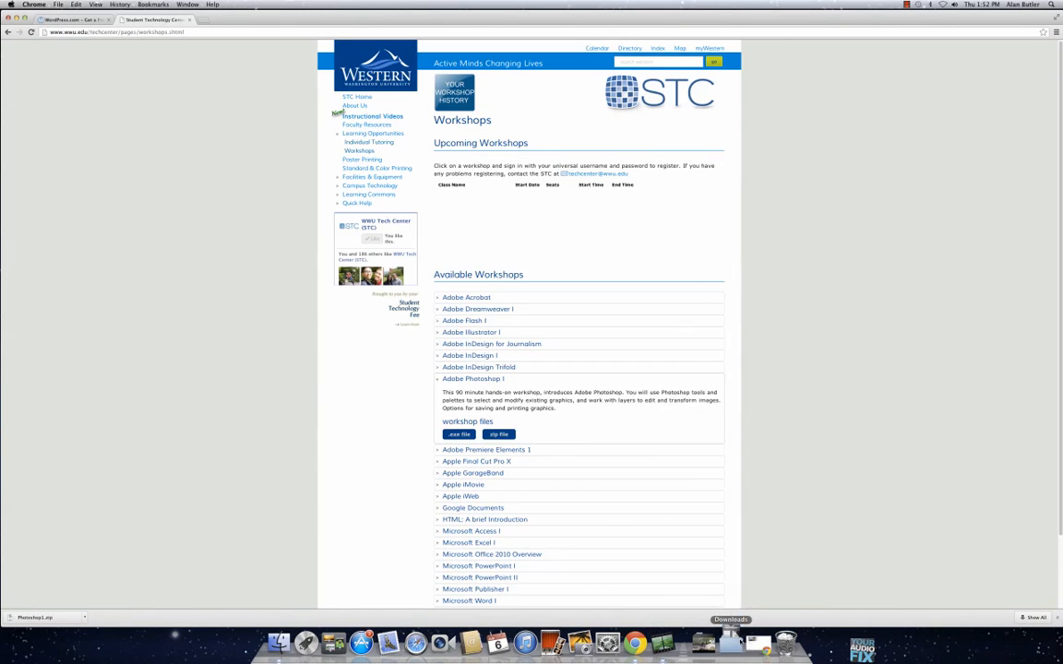
Step: Switch to the WordPress.com page, view its sign-up form and go to the log-in page
{"action": "left_click", "coordinate": [74, 20]}
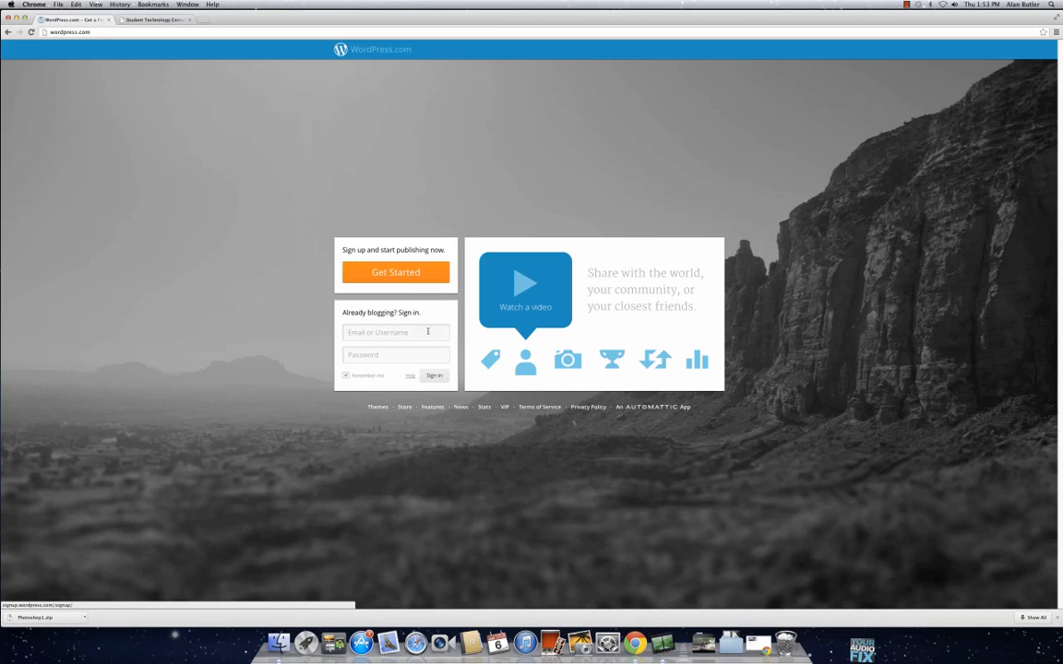
{"action": "left_click", "coordinate": [396, 274]}
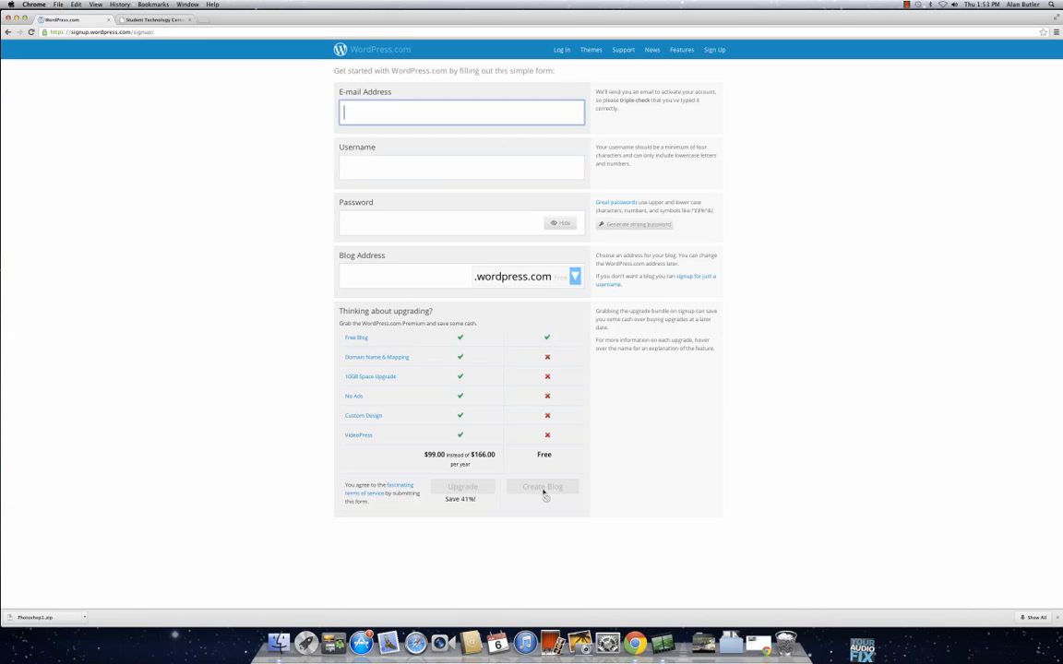
{"action": "left_click", "coordinate": [563, 51]}
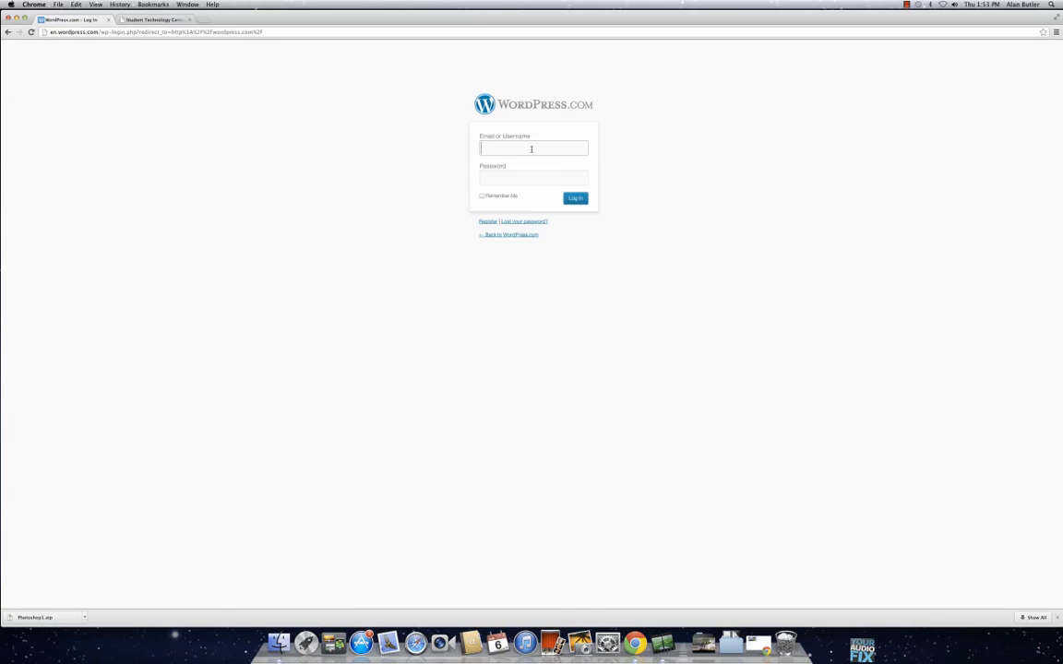
Step: Log in with the account's username and password, and dismiss the browser's offer to save the password
{"action": "left_click", "coordinate": [536, 176]}
{"action": "type", "text": "*********"}
{"action": "key", "text": "Return"}
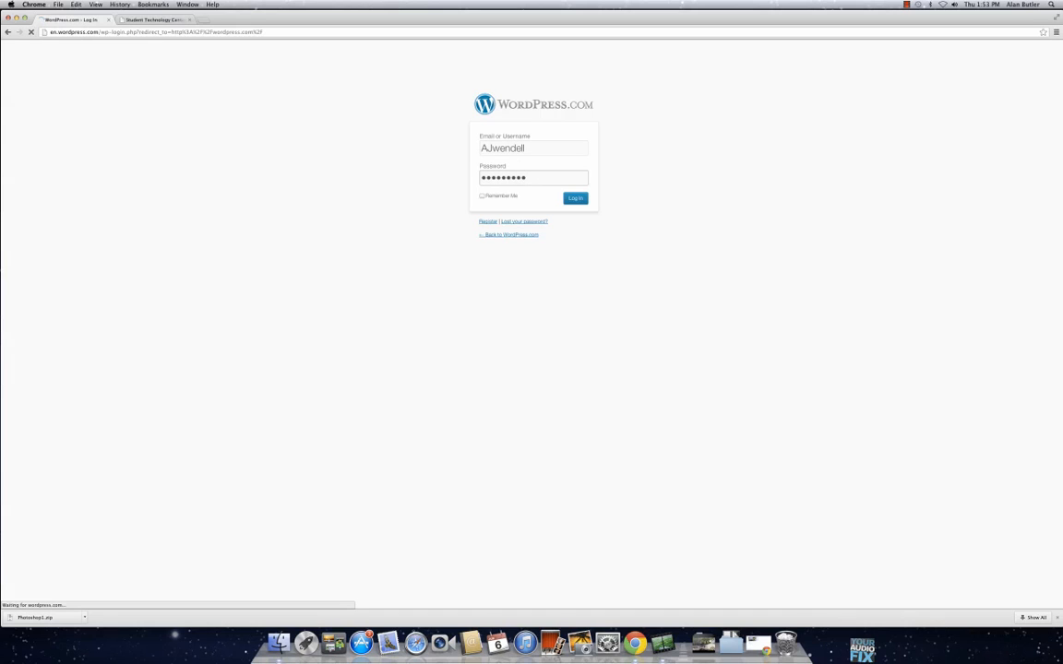
{"action": "type", "text": "*********"}
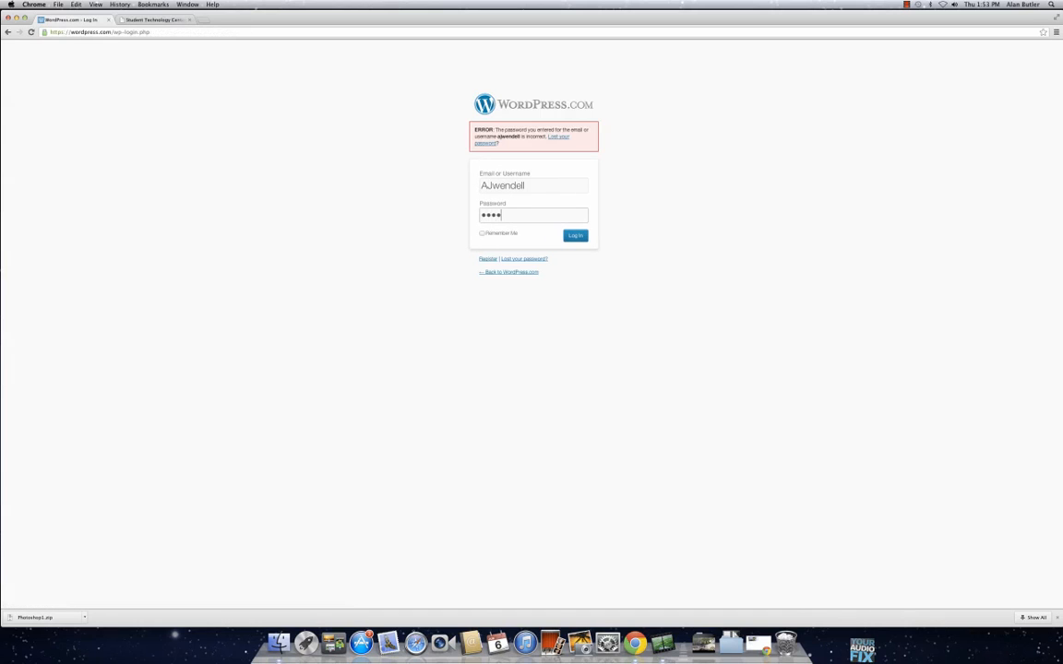
{"action": "key", "text": "Return"}
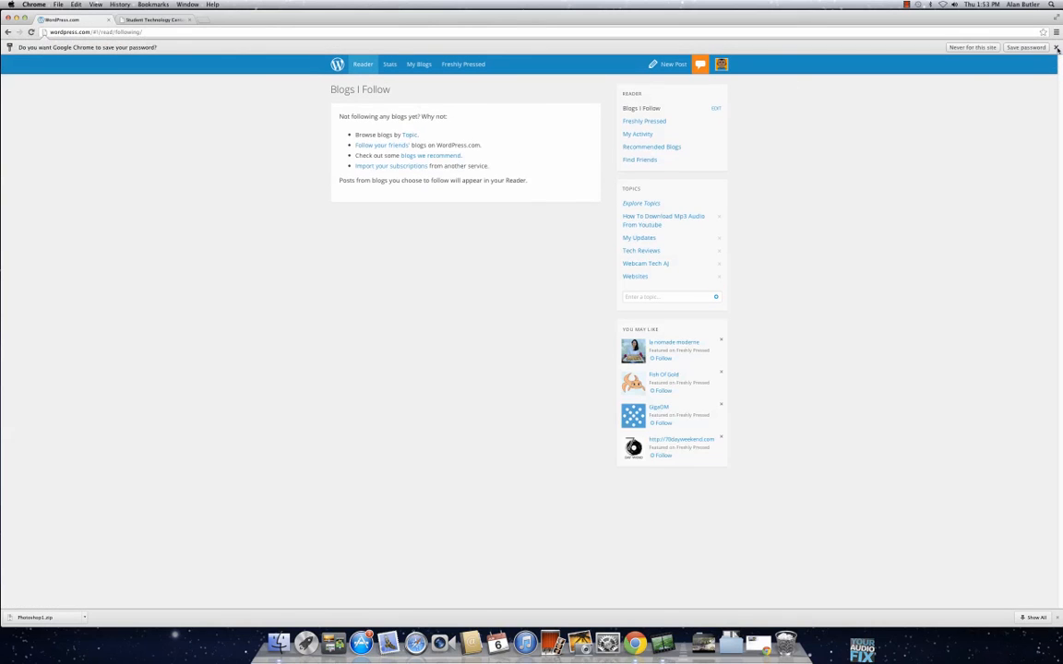
{"action": "left_click", "coordinate": [955, 47]}
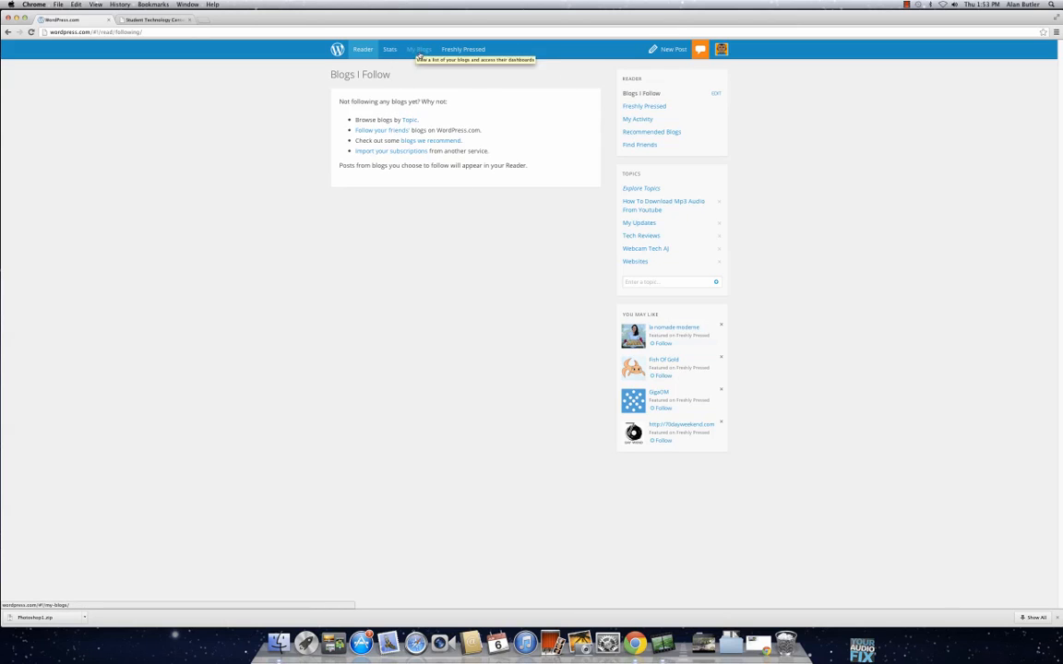
Step: Create a new free blog from the blog overview with the address todaystc.wordpress.com, closing the workshops page
{"action": "left_click", "coordinate": [423, 55]}
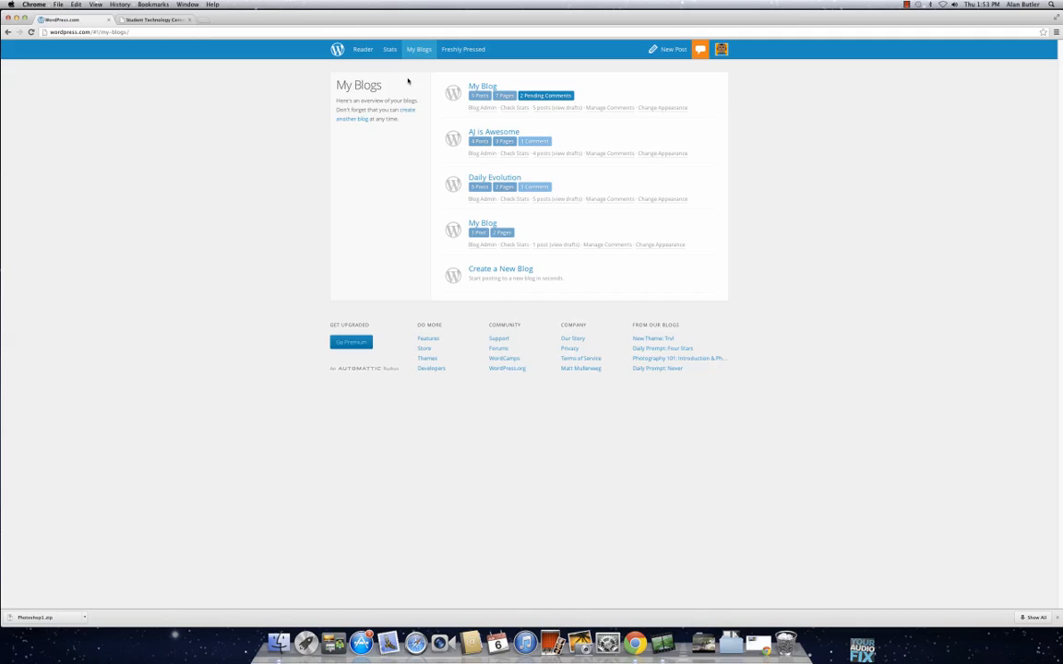
{"action": "left_click", "coordinate": [508, 275]}
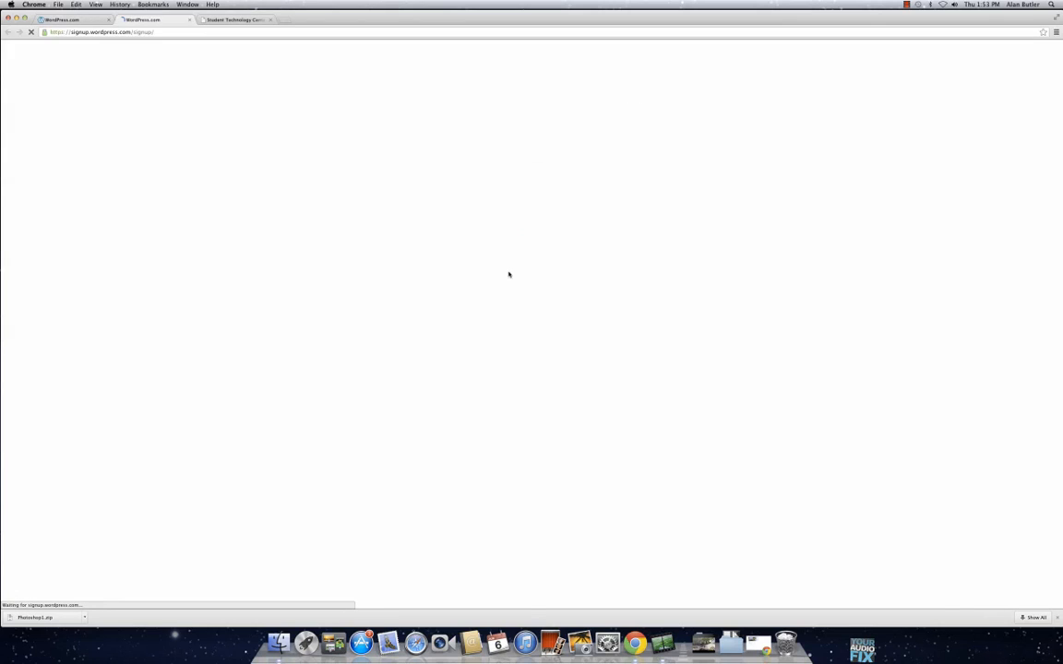
{"action": "left_click", "coordinate": [271, 20]}
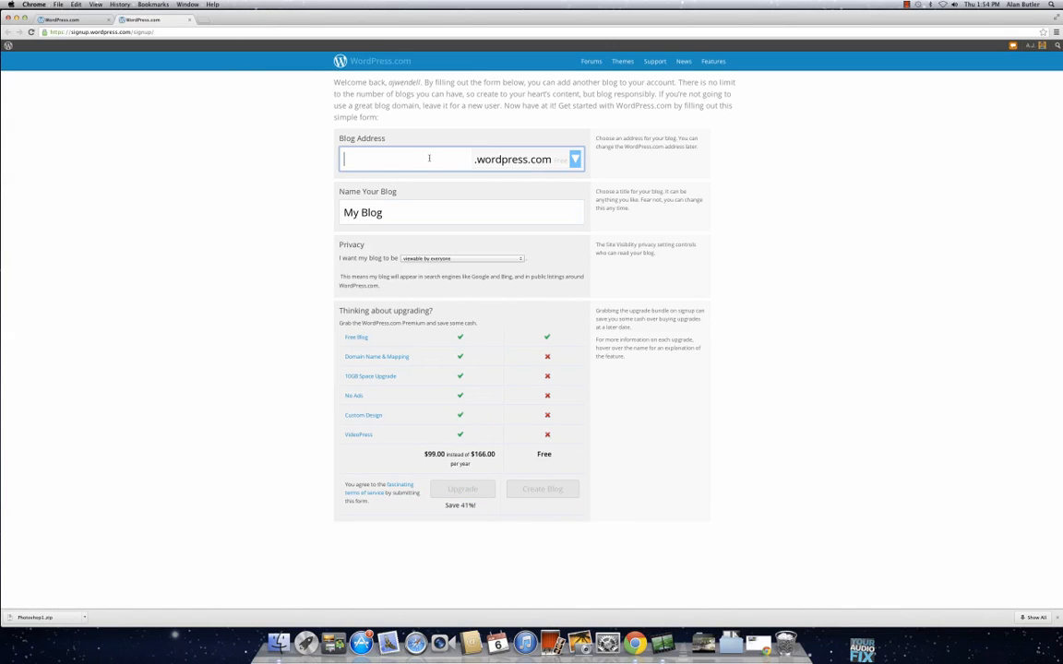
{"action": "type", "text": "todaystc"}
{"action": "left_click", "coordinate": [544, 523]}
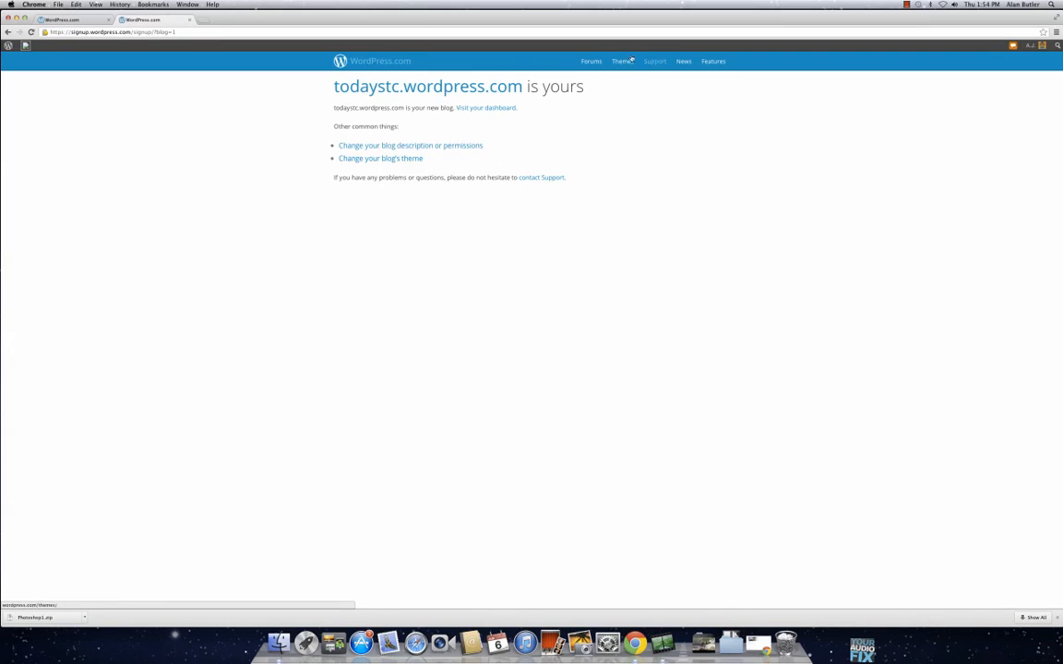
Step: Open the todaystc blog's dashboard from the blog overview and start a new post
{"action": "left_click", "coordinate": [378, 63]}
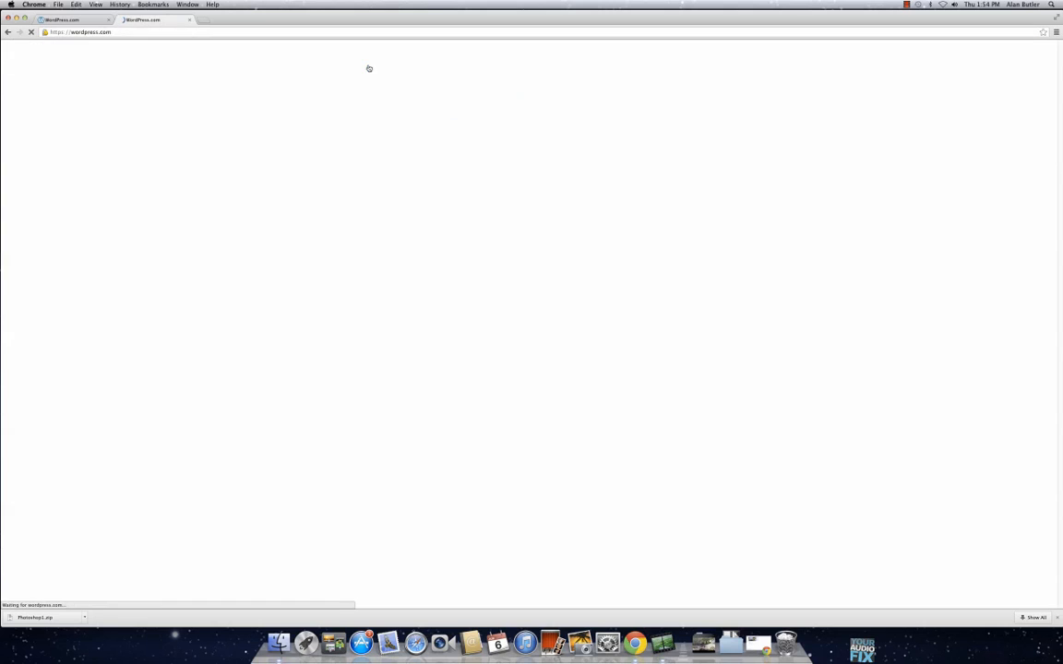
{"action": "left_click", "coordinate": [415, 50]}
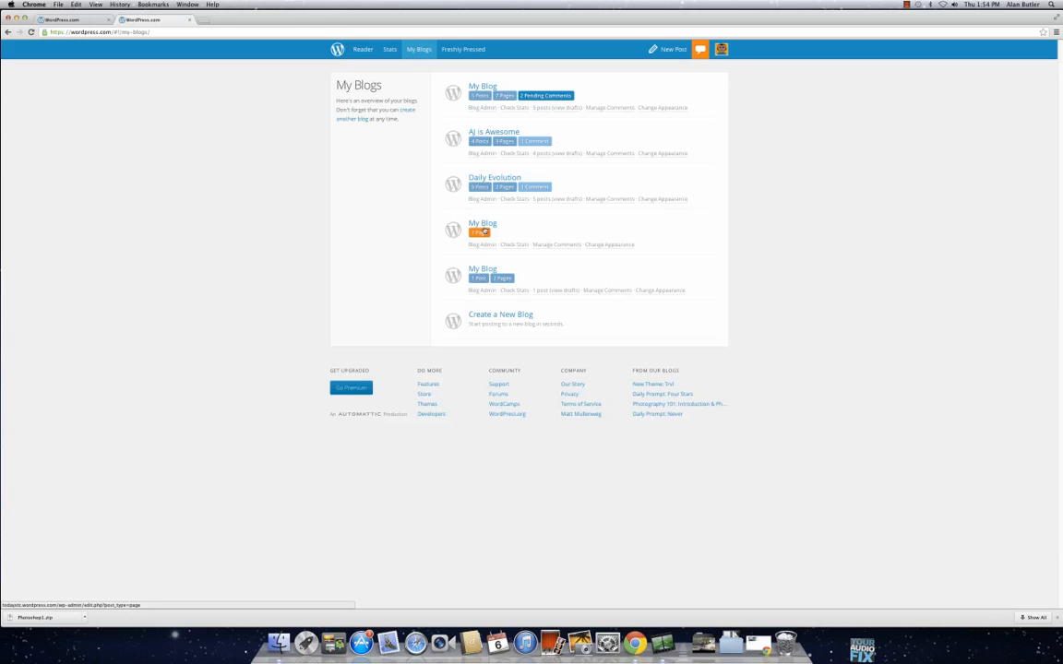
{"action": "left_click", "coordinate": [484, 224]}
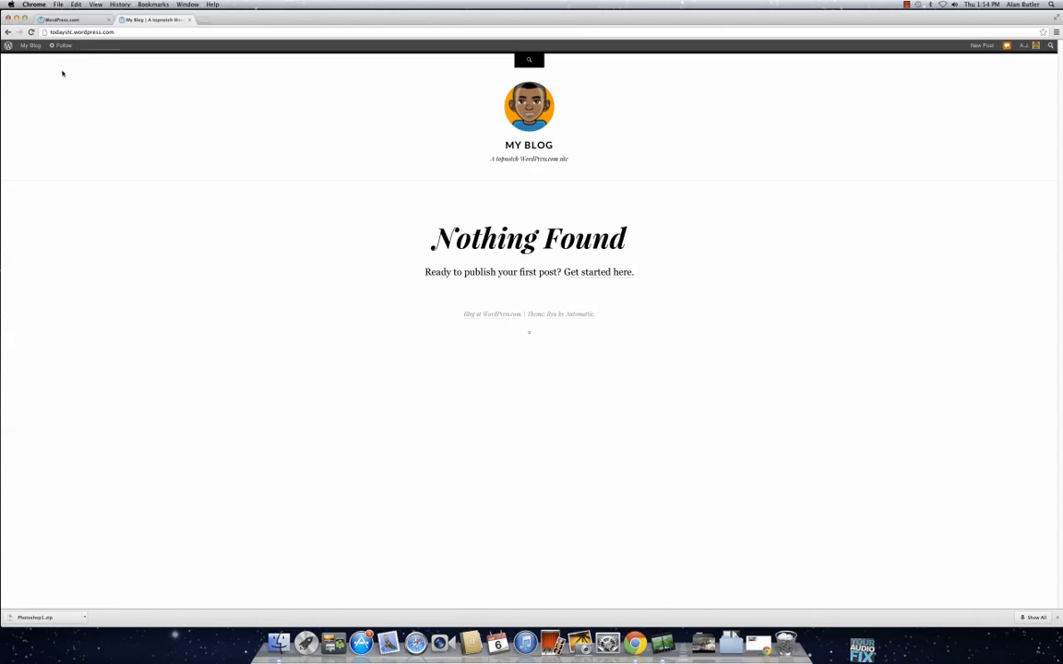
{"action": "mouse_move", "coordinate": [30, 50]}
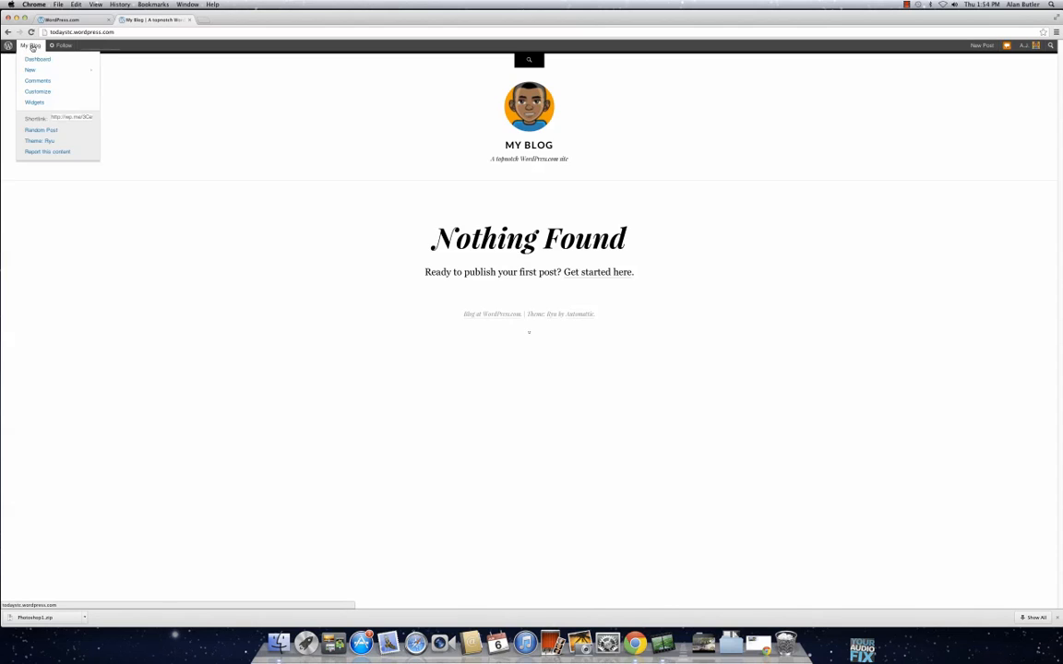
{"action": "left_click", "coordinate": [32, 46]}
{"action": "left_click", "coordinate": [38, 59]}
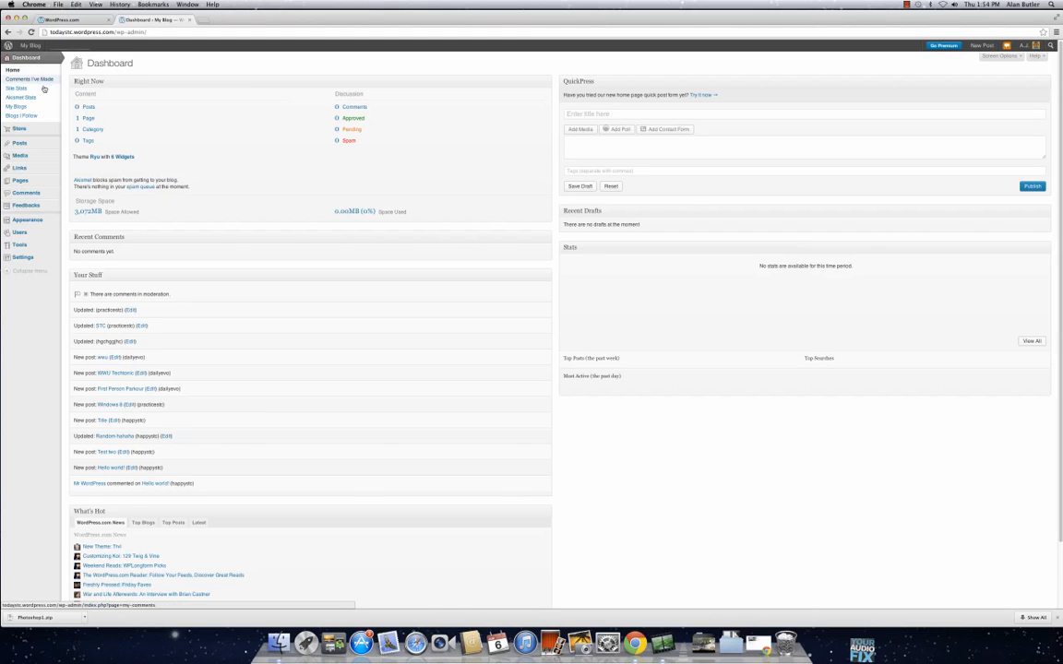
{"action": "mouse_move", "coordinate": [48, 145]}
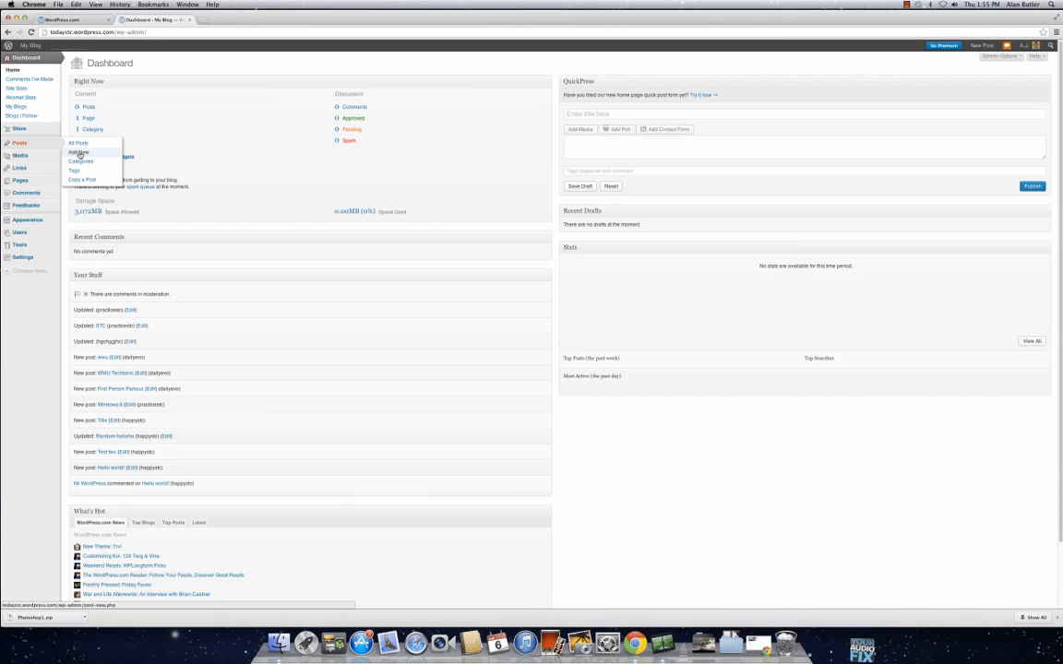
{"action": "left_click", "coordinate": [79, 153]}
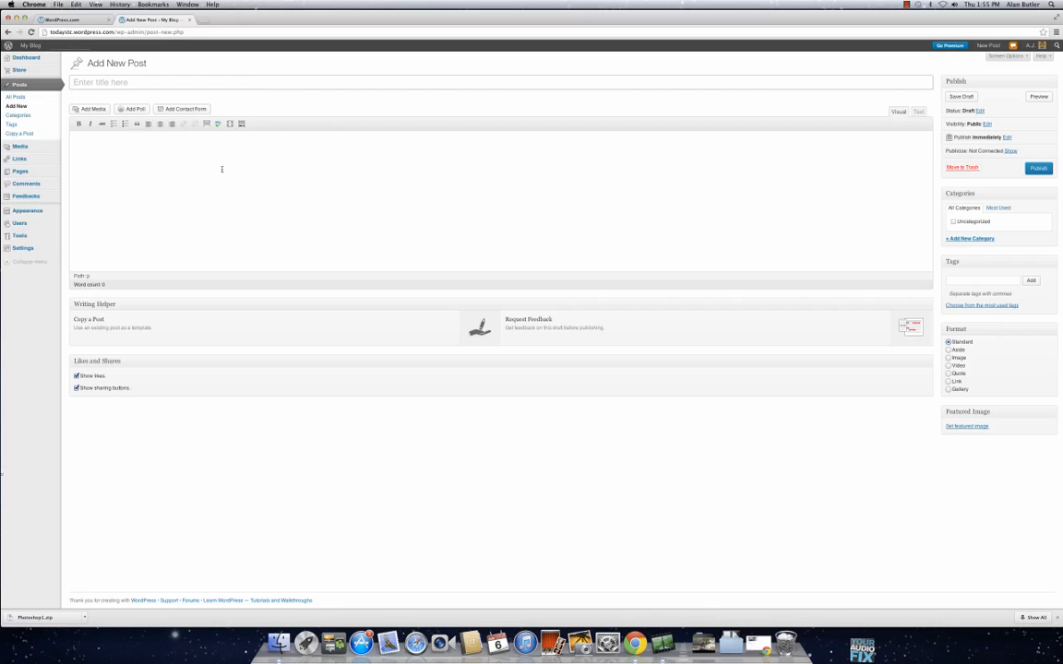
Step: View the Verizon N.S.A. surveillance article on nytimes.com in a separate tab as a sample post, and close that tab
{"action": "left_click", "coordinate": [201, 19]}
{"action": "type", "text": "nytimes.com"}
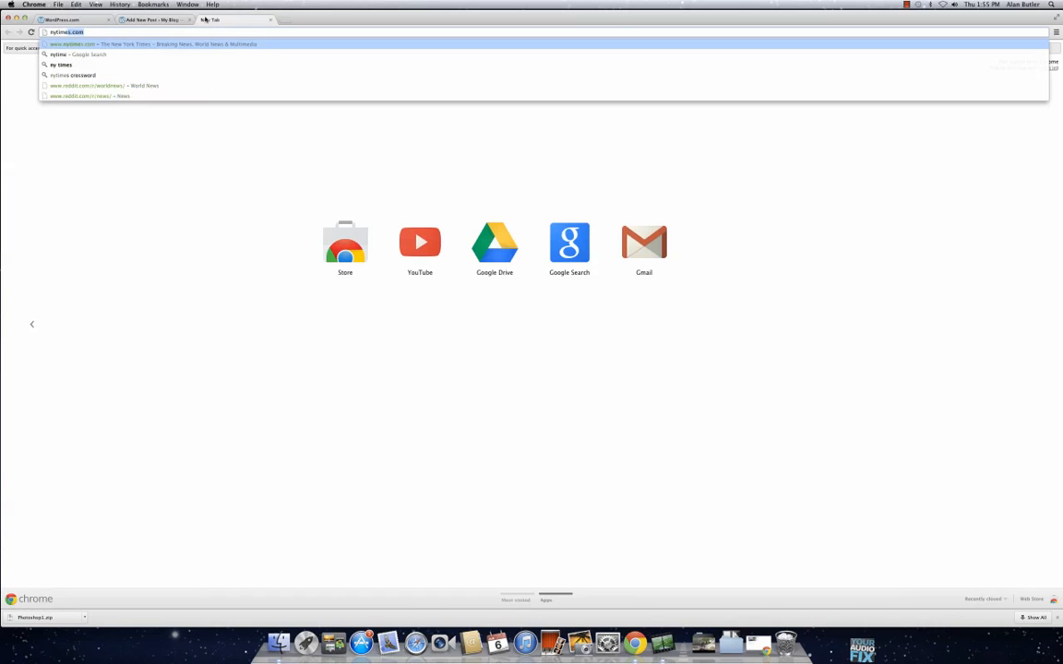
{"action": "key", "text": "Return"}
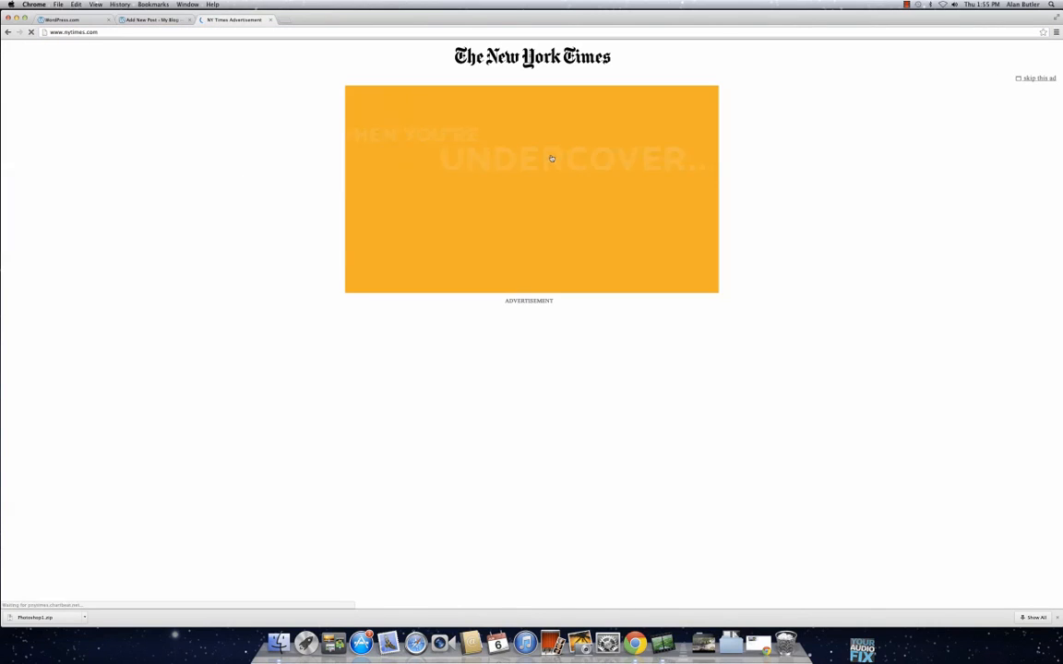
{"action": "left_click", "coordinate": [1037, 79]}
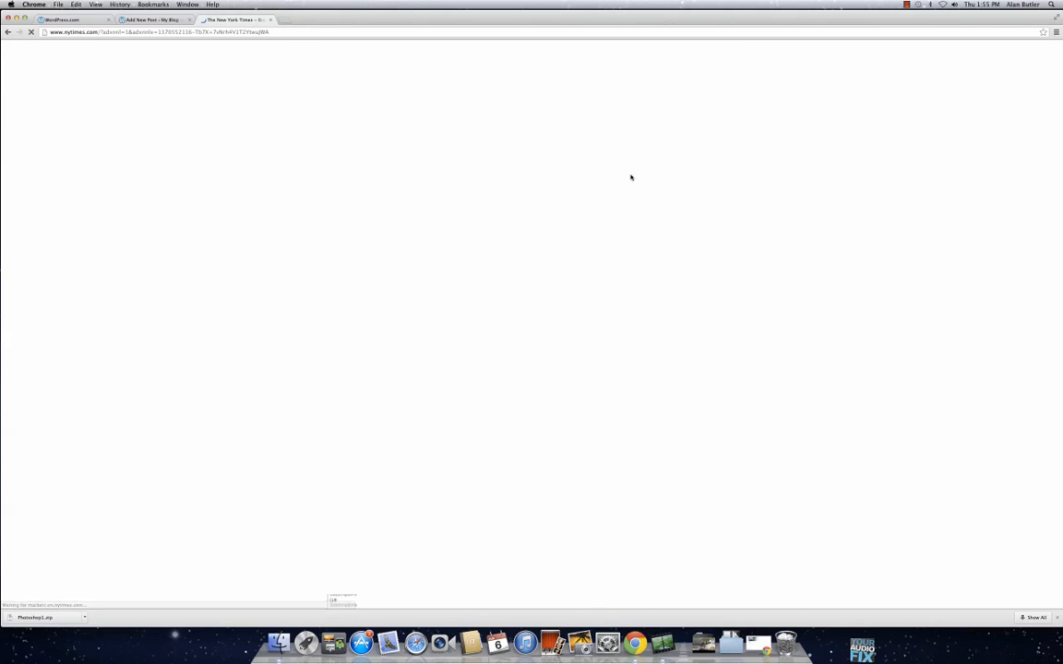
{"action": "left_click", "coordinate": [415, 154]}
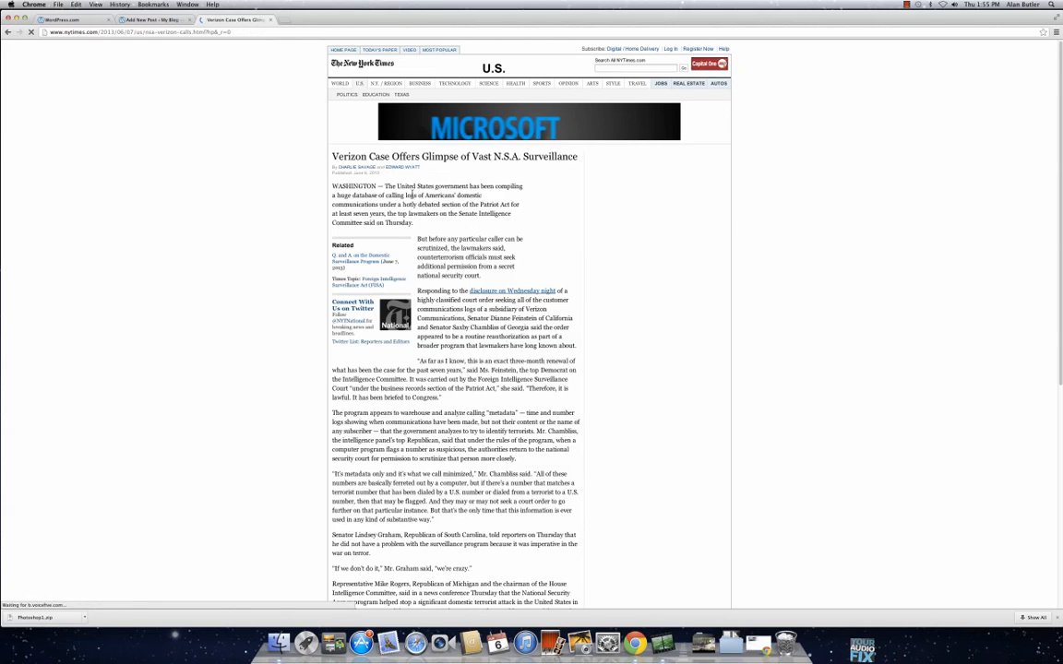
{"action": "scroll", "coordinate": [296, 190], "scroll_direction": "down", "scroll_amount": 3}
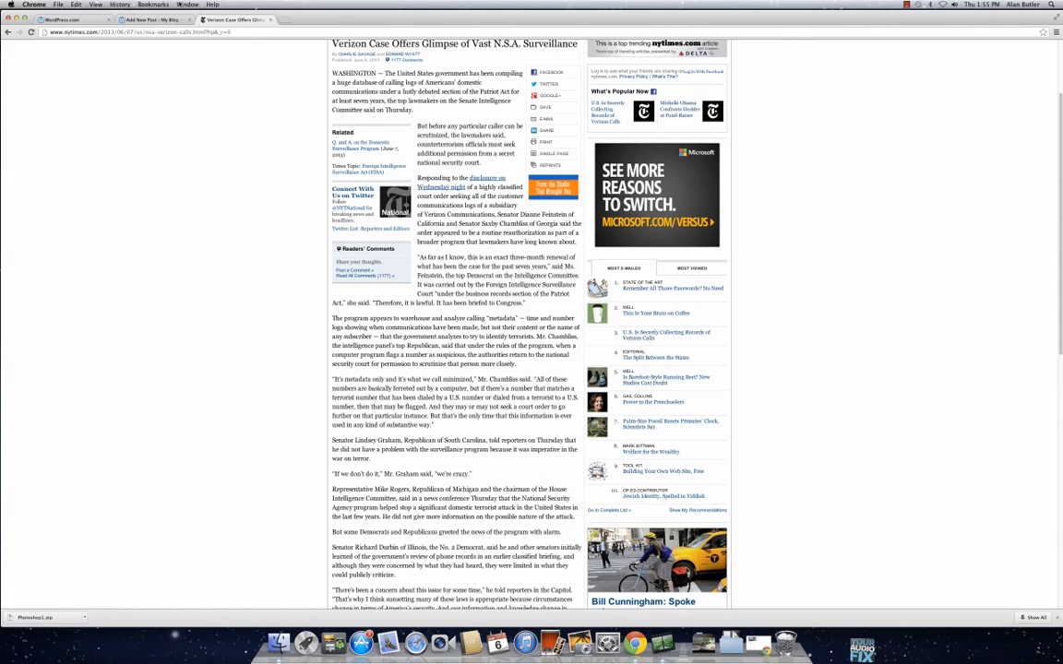
{"action": "left_click", "coordinate": [167, 18]}
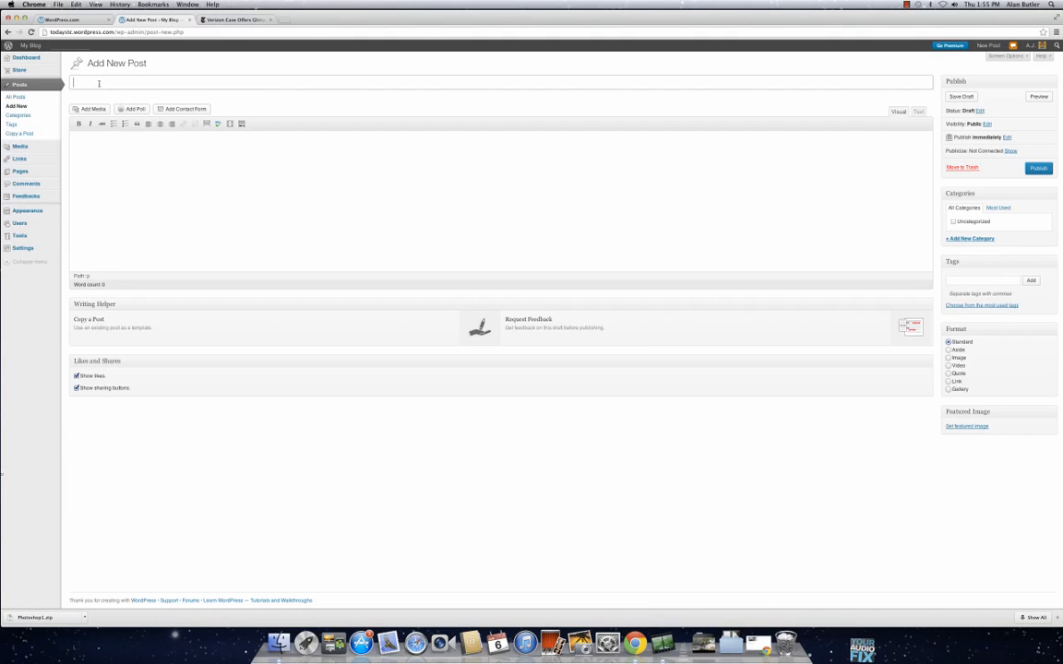
{"action": "left_click", "coordinate": [269, 19]}
Step: Title the post "Today is Thursday" and write "This Thursday is very sunny." as its body text
{"action": "type", "text": "day is Thursday"}
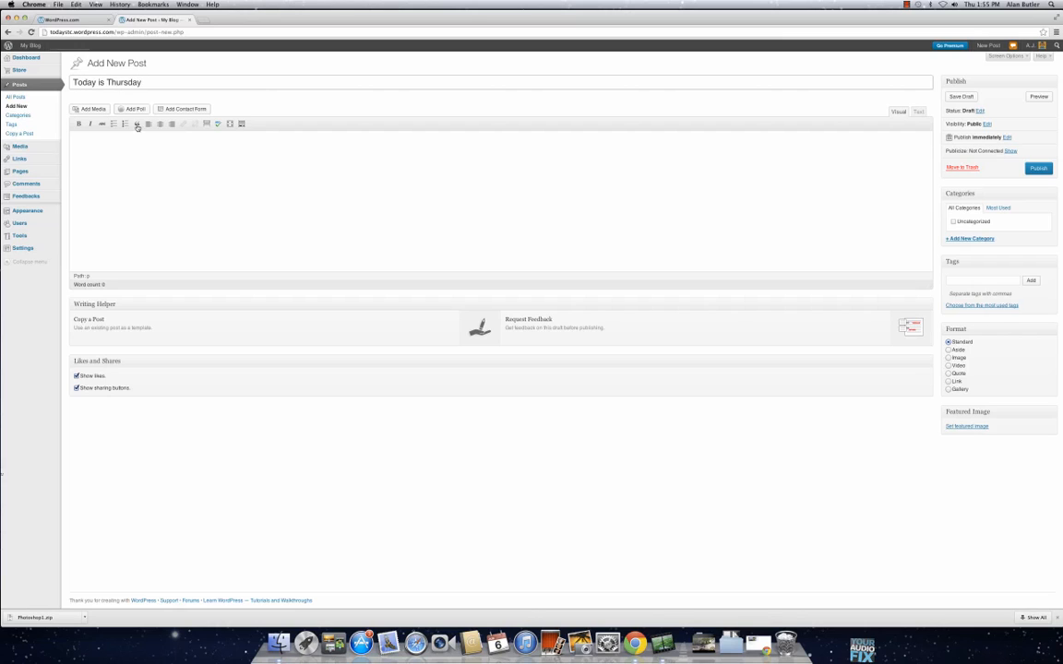
{"action": "left_click", "coordinate": [145, 167]}
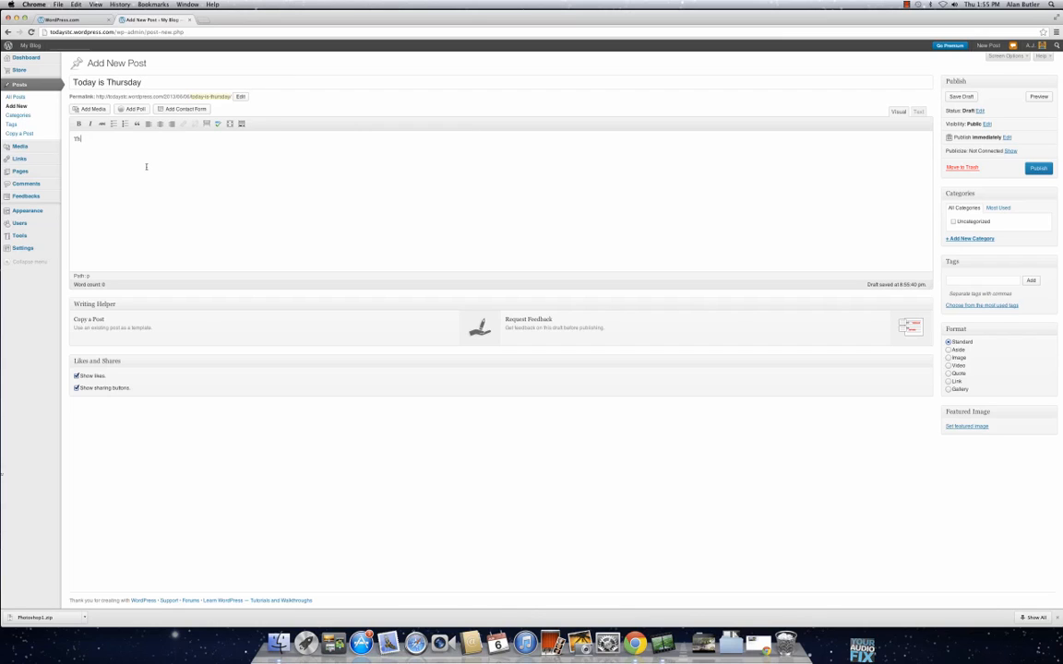
{"action": "type", "text": "This Thursday is very sunny."}
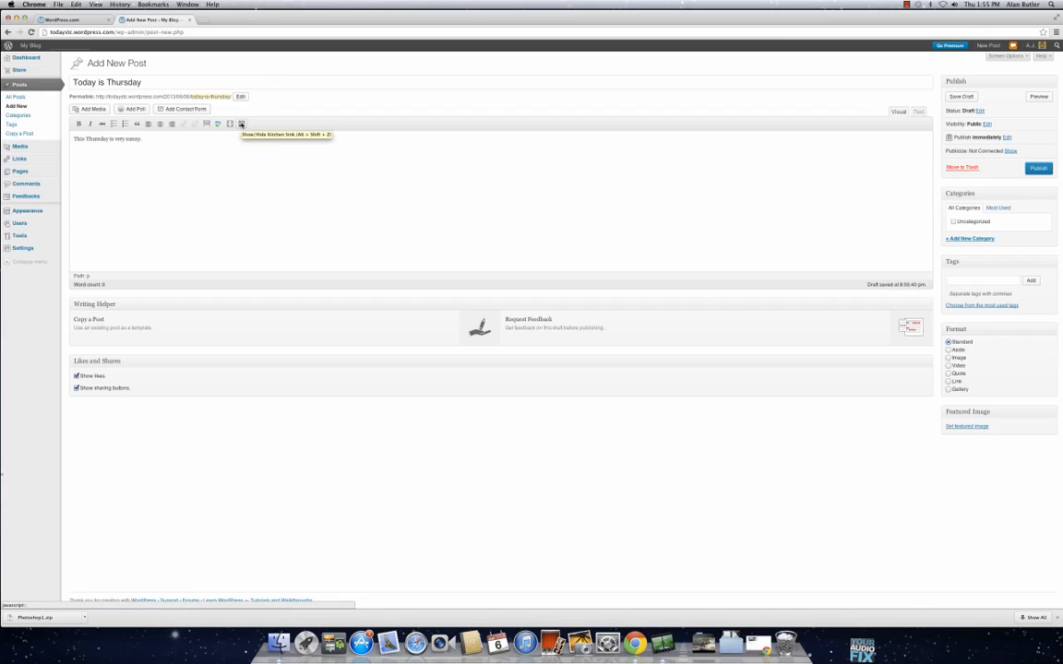
Step: Show the editor's Kitchen Sink formatting options and examine the Paste from Word and Paste as Plain Text dialogs without pasting anything
{"action": "left_click", "coordinate": [241, 123]}
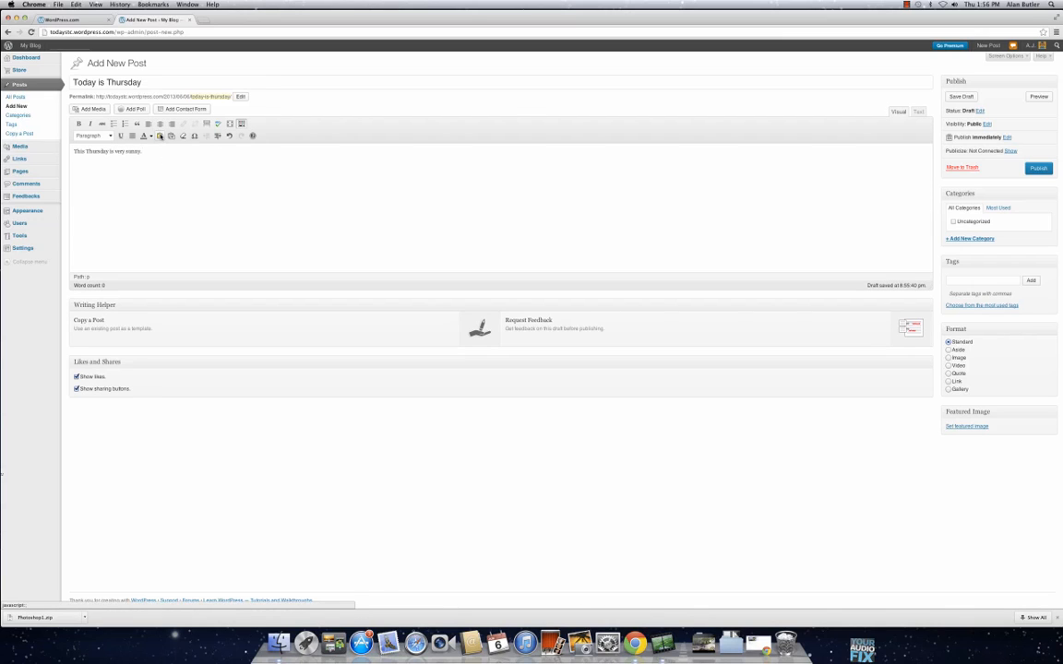
{"action": "left_click", "coordinate": [171, 136]}
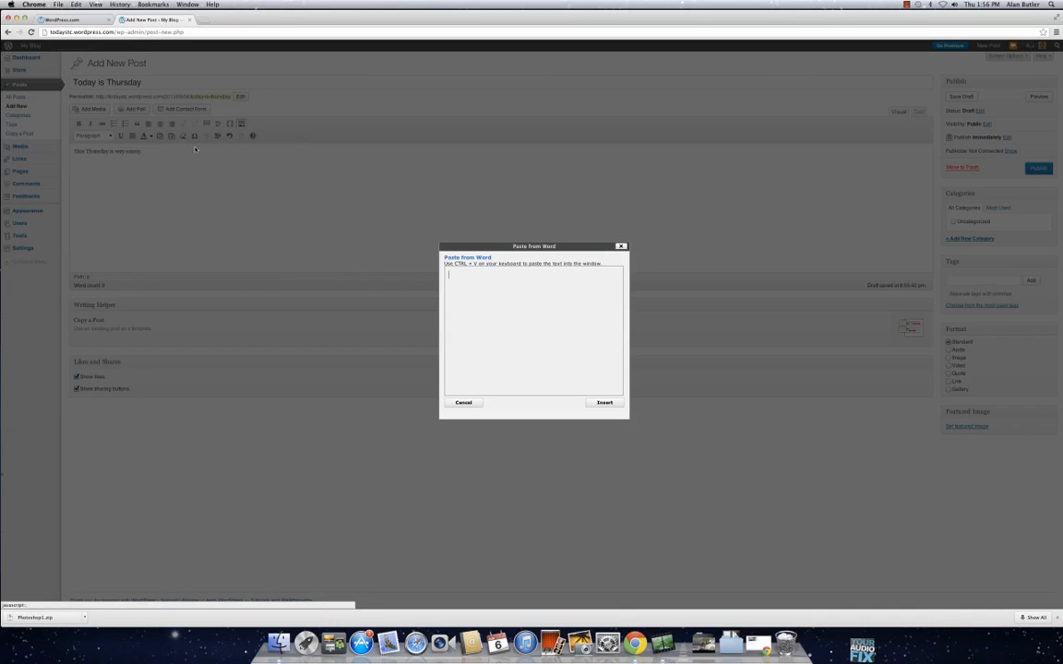
{"action": "left_click", "coordinate": [620, 246]}
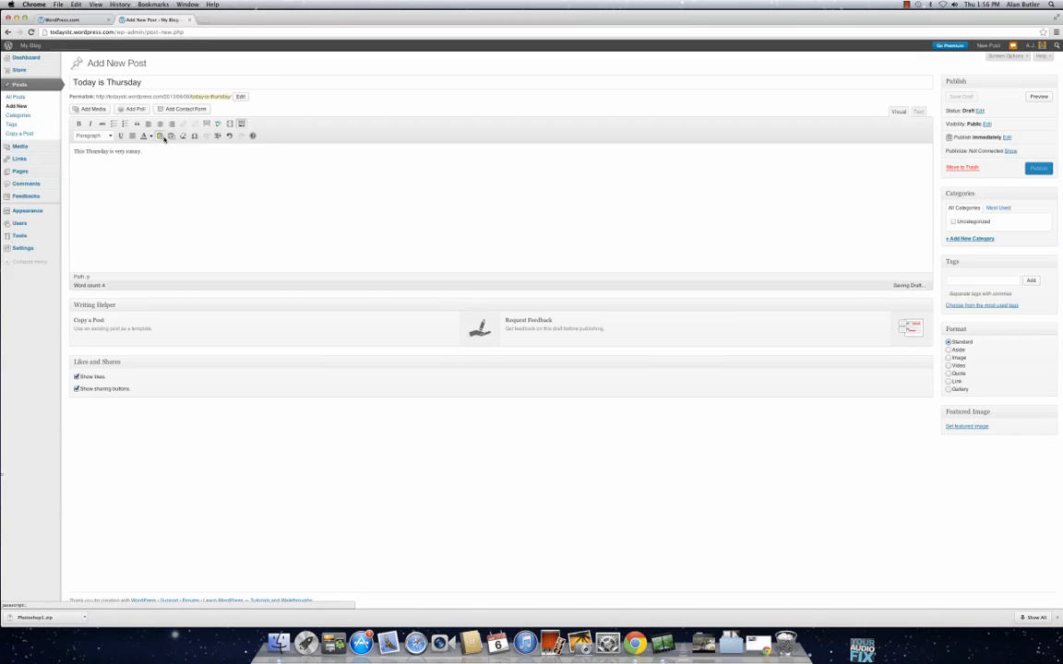
{"action": "left_click", "coordinate": [159, 135]}
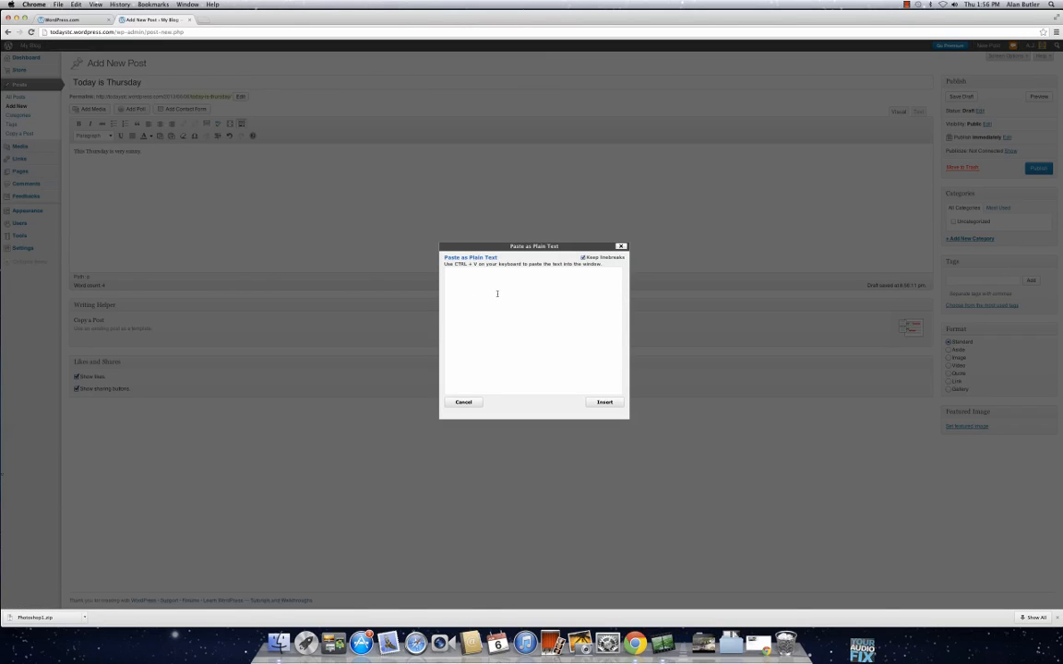
{"action": "left_click", "coordinate": [604, 402]}
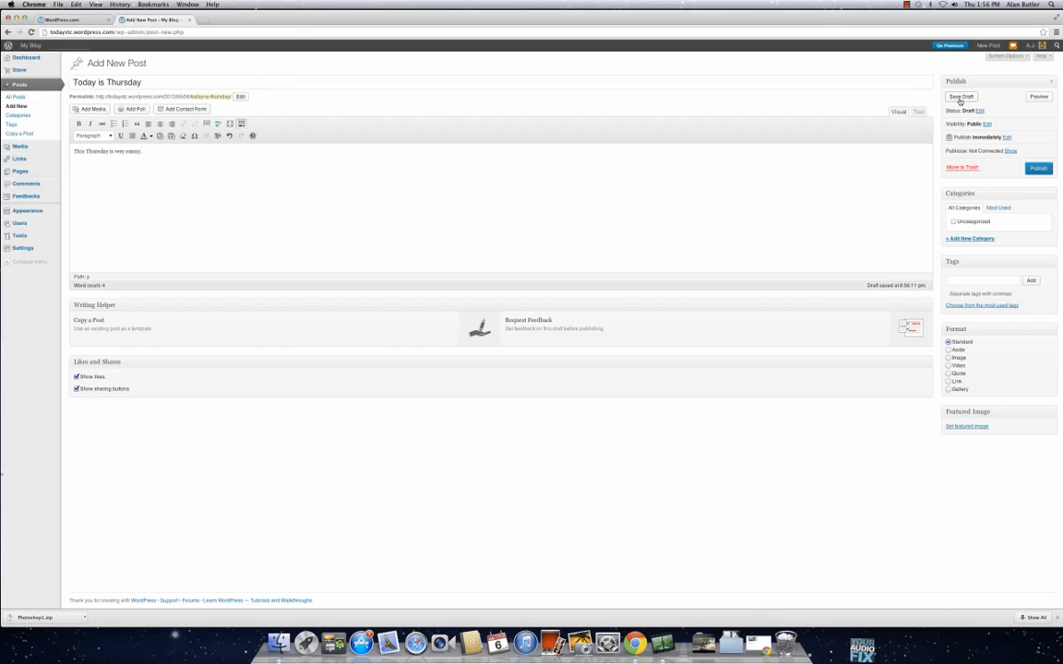
Step: Preview the draft post, close the preview, and examine the post's visibility and publish date options without changing them
{"action": "left_click", "coordinate": [1040, 98]}
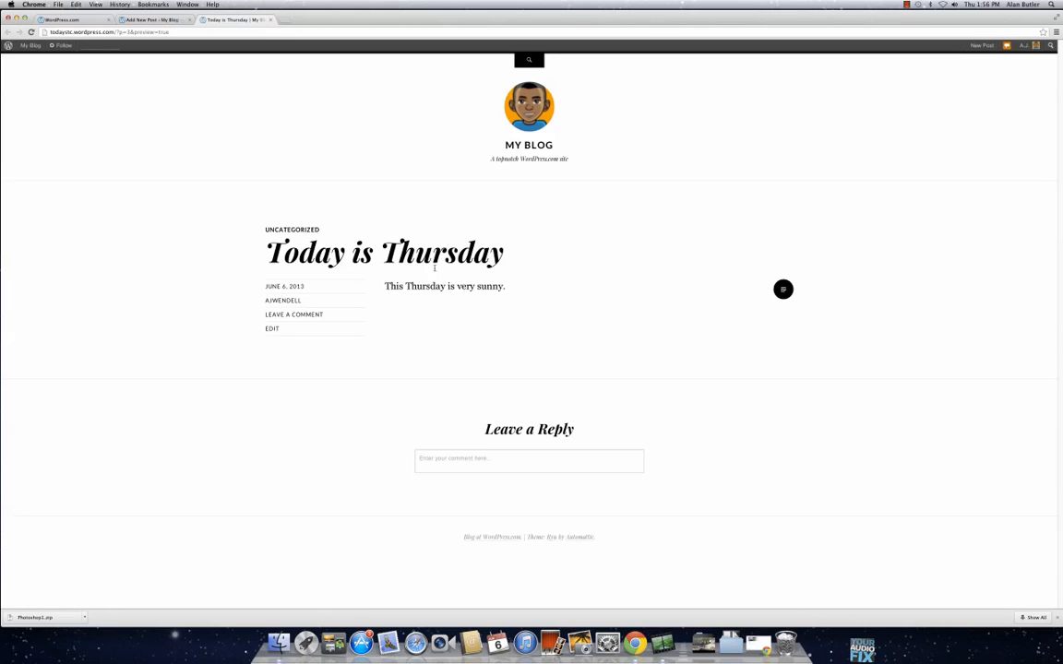
{"action": "left_click", "coordinate": [270, 20]}
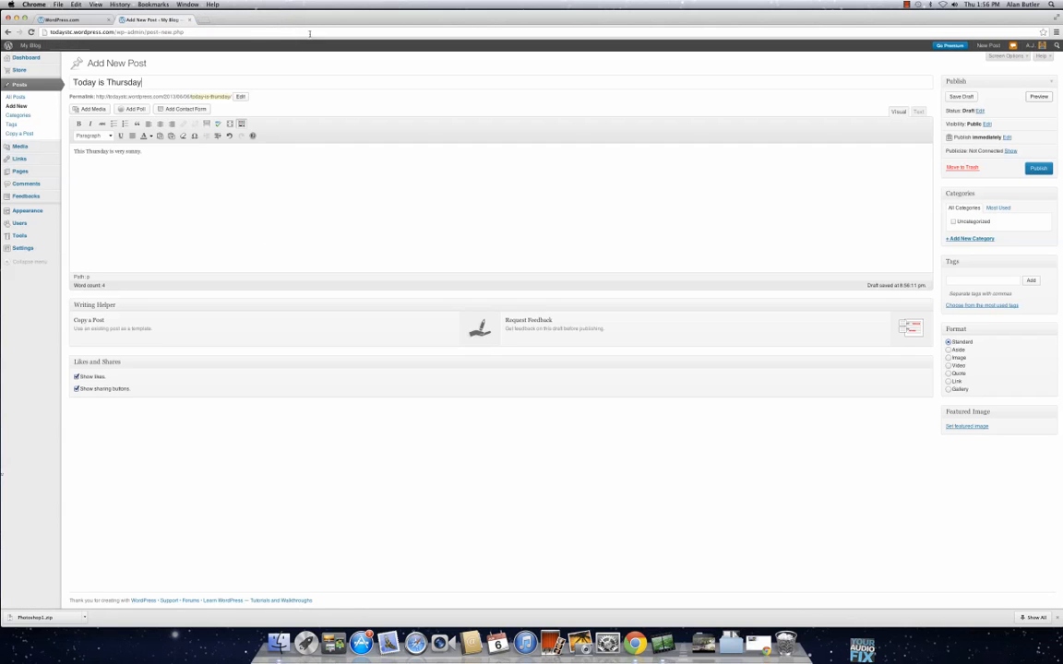
{"action": "left_click", "coordinate": [986, 124]}
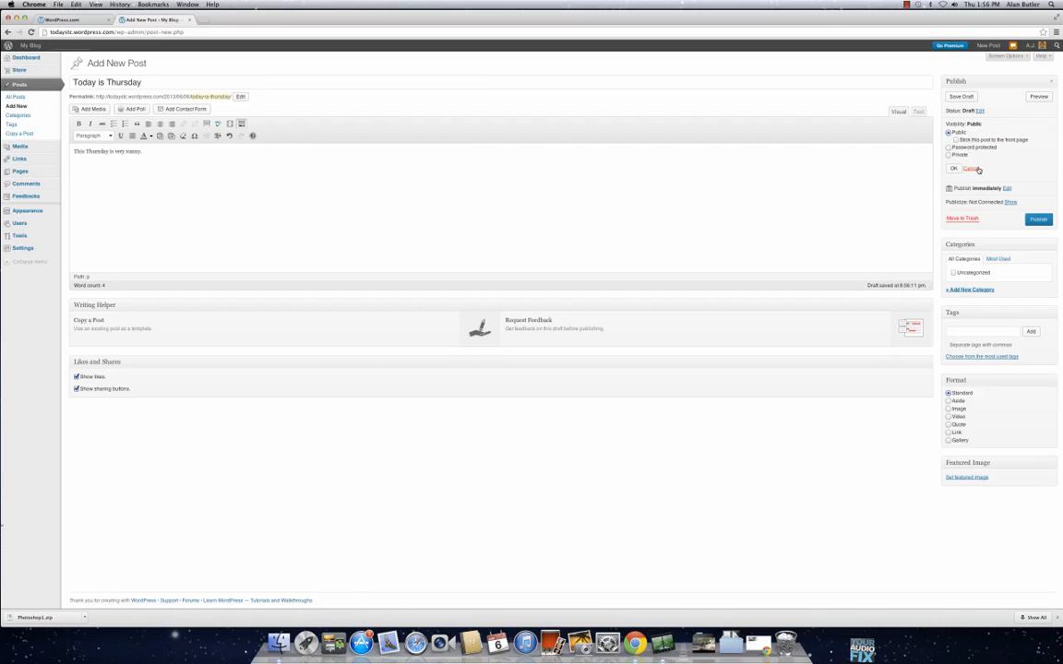
{"action": "left_click", "coordinate": [972, 169]}
{"action": "left_click", "coordinate": [1005, 138]}
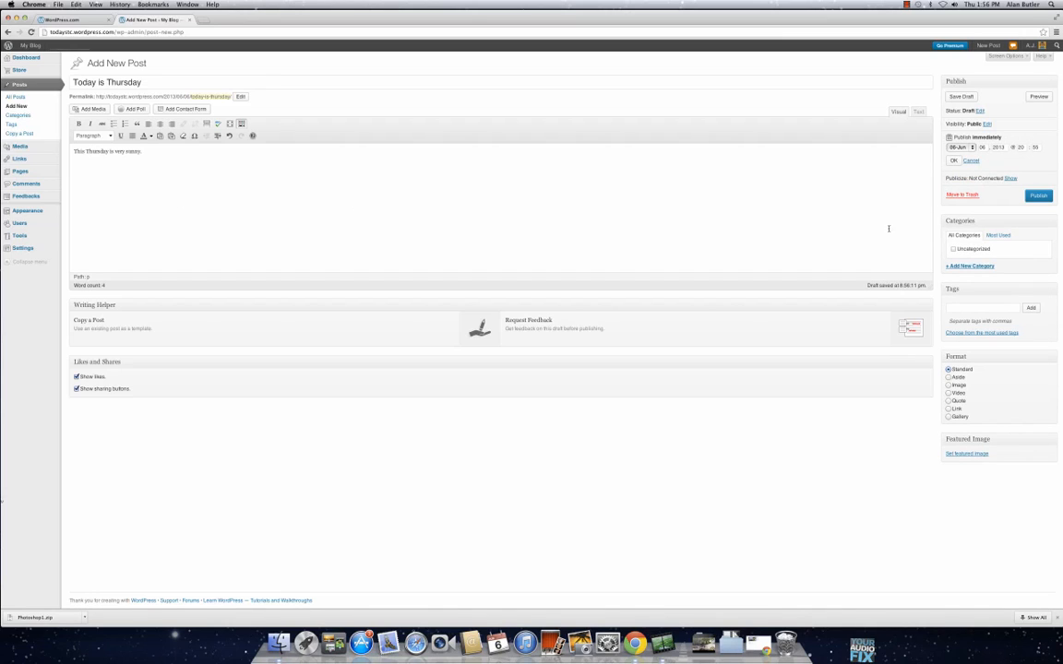
{"action": "left_click", "coordinate": [972, 161]}
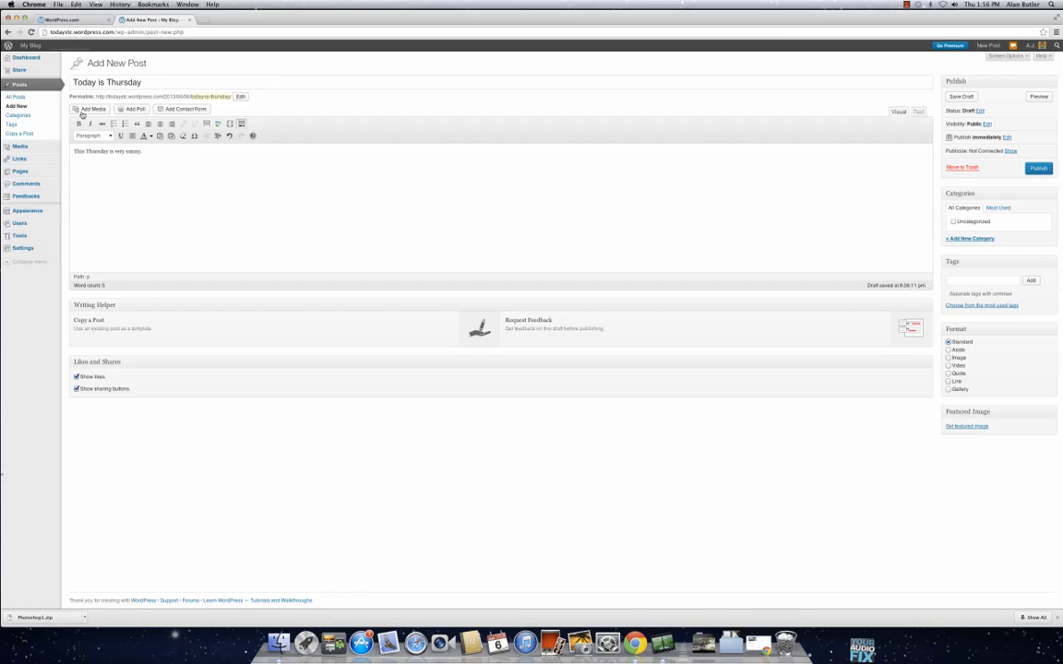
Step: Upload BeKindRewind.jpg from the MoviePictures folder inside Downloads > Photoshop1 as media for the post
{"action": "left_click", "coordinate": [91, 110]}
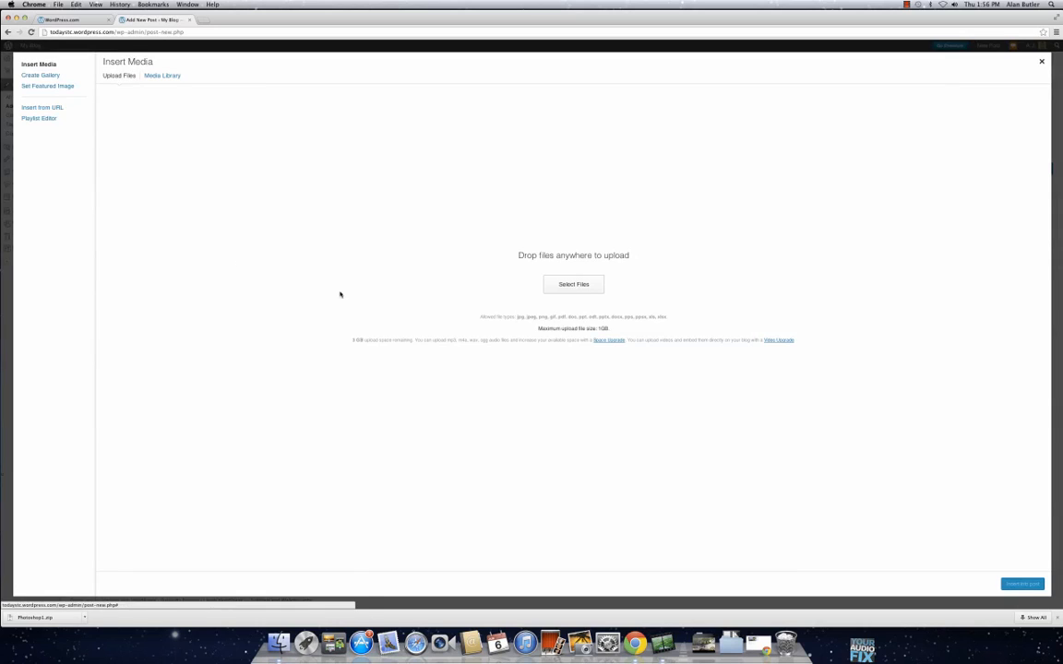
{"action": "left_click", "coordinate": [575, 286]}
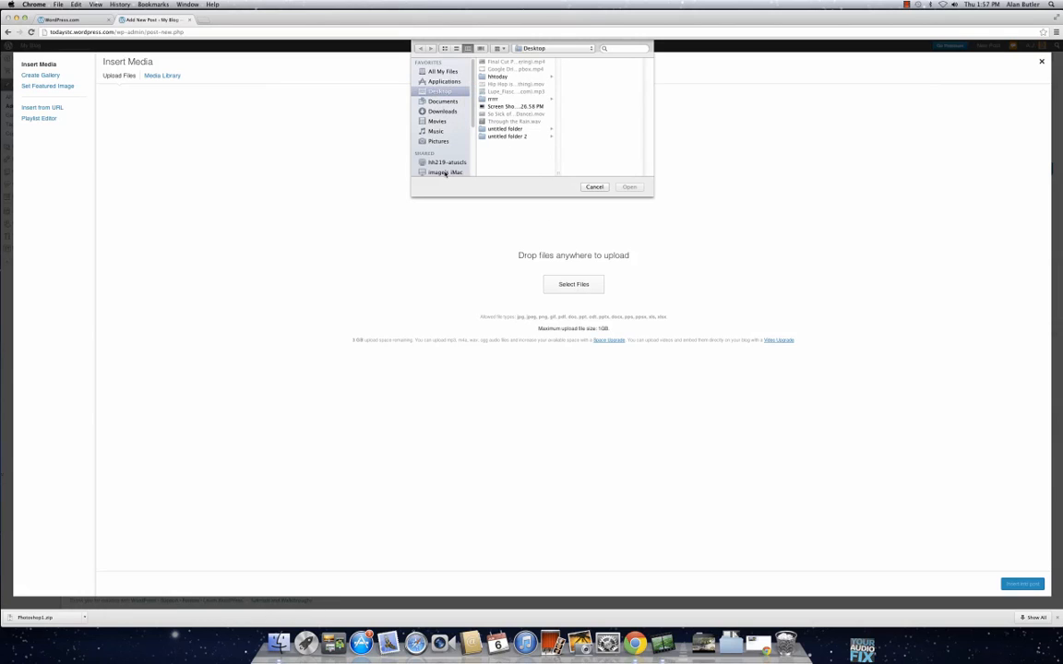
{"action": "left_click", "coordinate": [444, 111]}
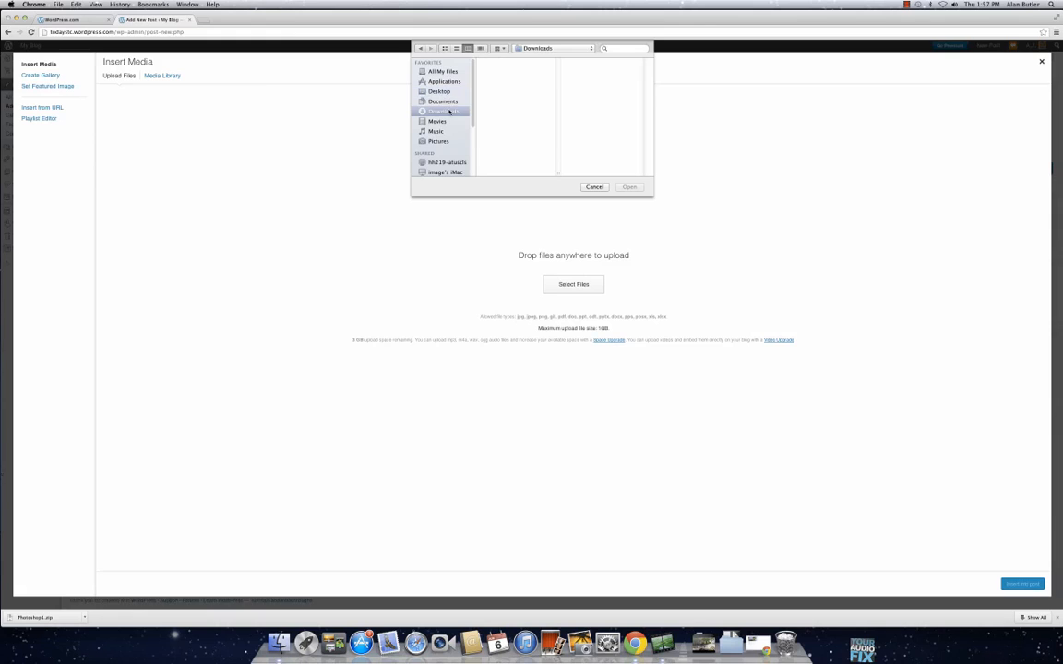
{"action": "left_click_drag", "start_coordinate": [554, 87], "coordinate": [565, 159]}
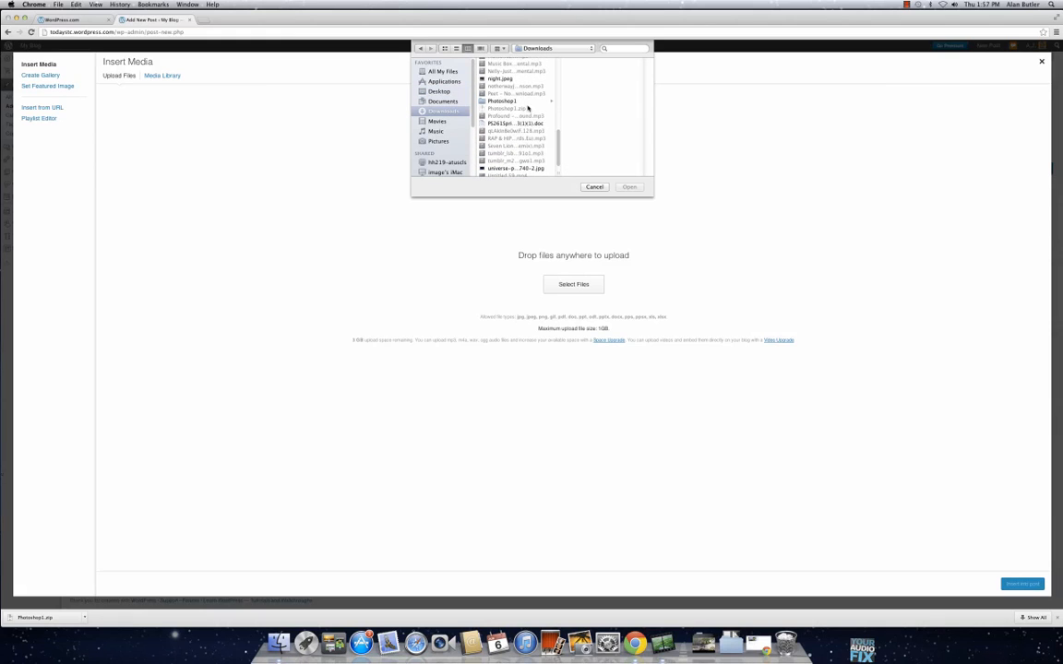
{"action": "left_click", "coordinate": [498, 100]}
{"action": "left_click", "coordinate": [583, 62]}
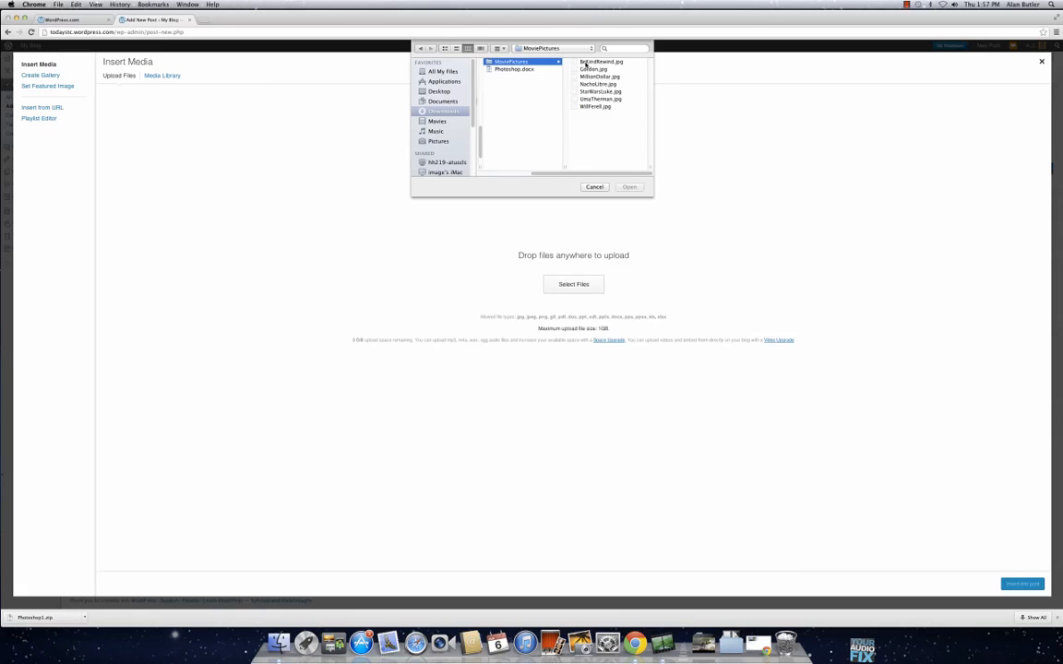
{"action": "left_click", "coordinate": [600, 62]}
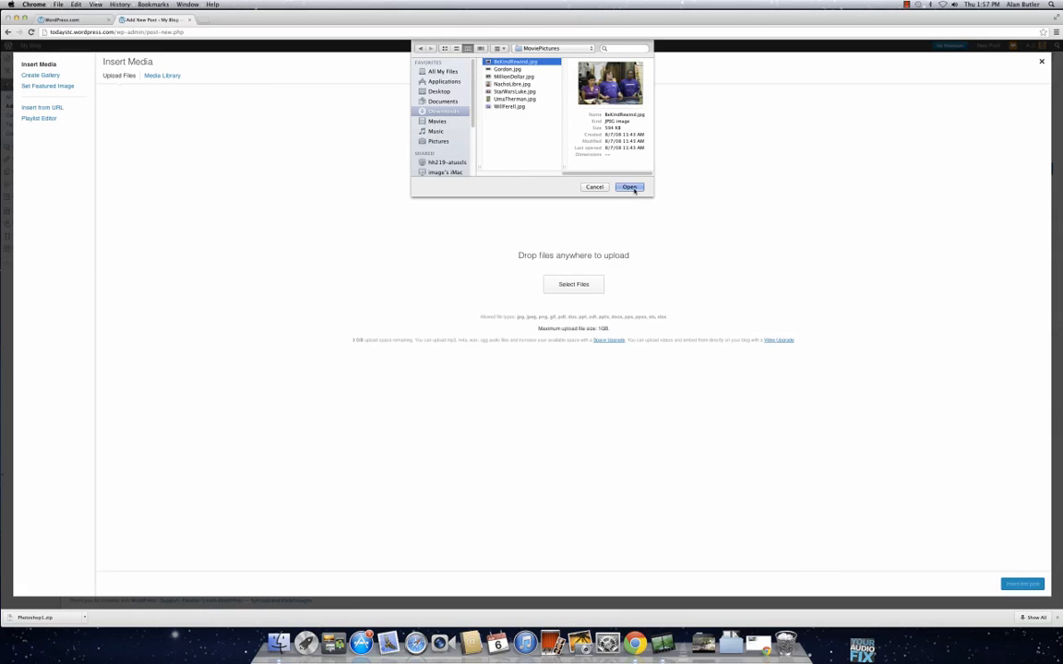
{"action": "left_click", "coordinate": [630, 187]}
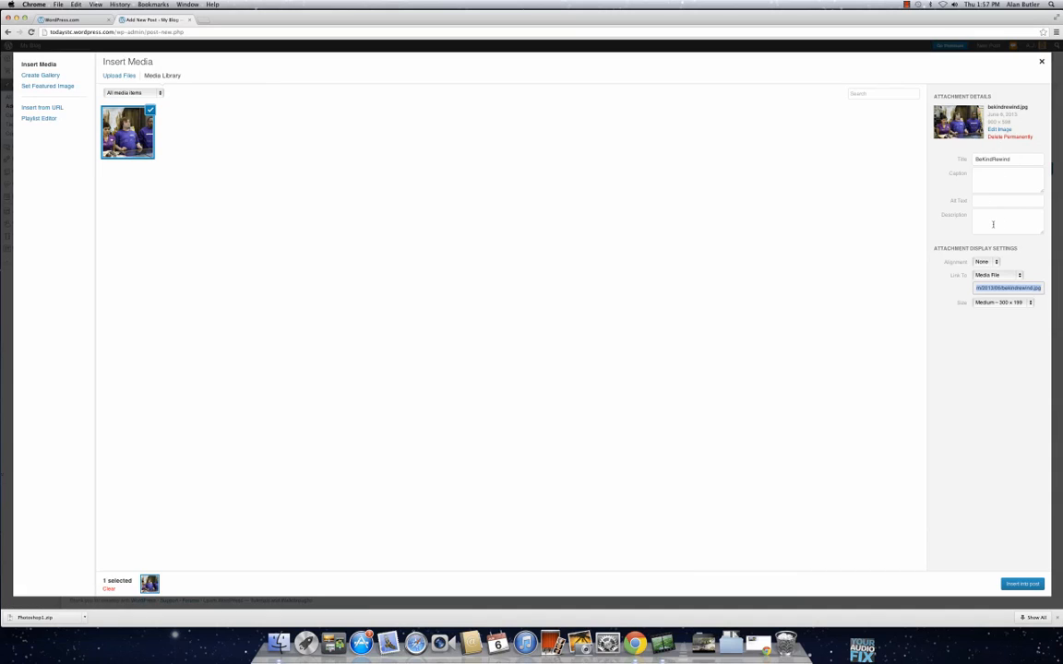
Step: Set the uploaded image's alignment to Center with Medium size and insert it into the post
{"action": "left_click", "coordinate": [988, 262]}
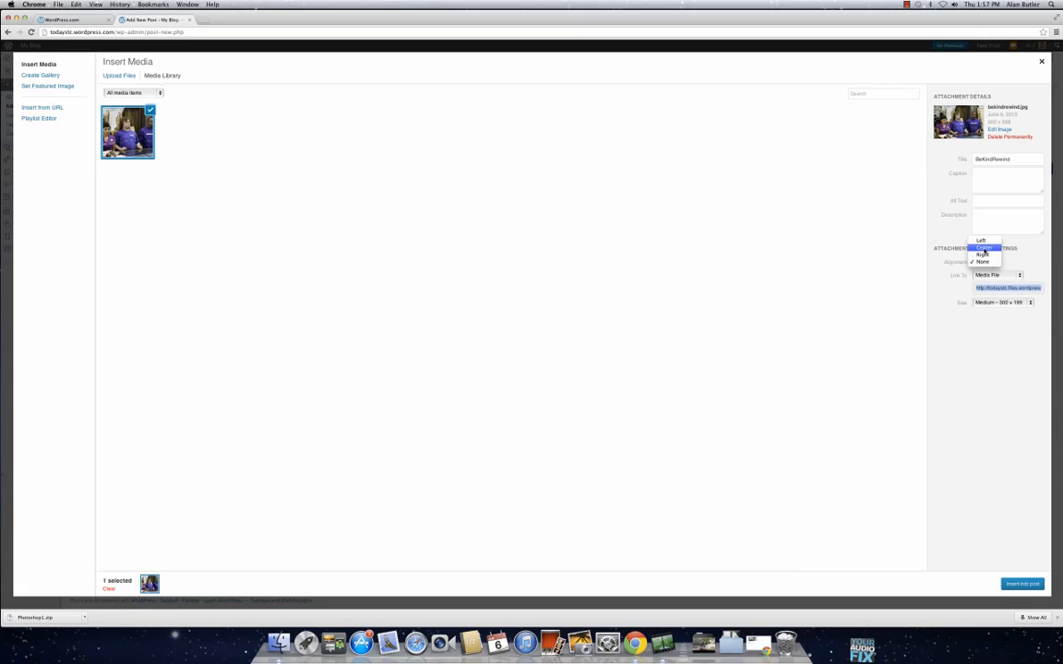
{"action": "left_click", "coordinate": [985, 249]}
{"action": "left_click", "coordinate": [1000, 303]}
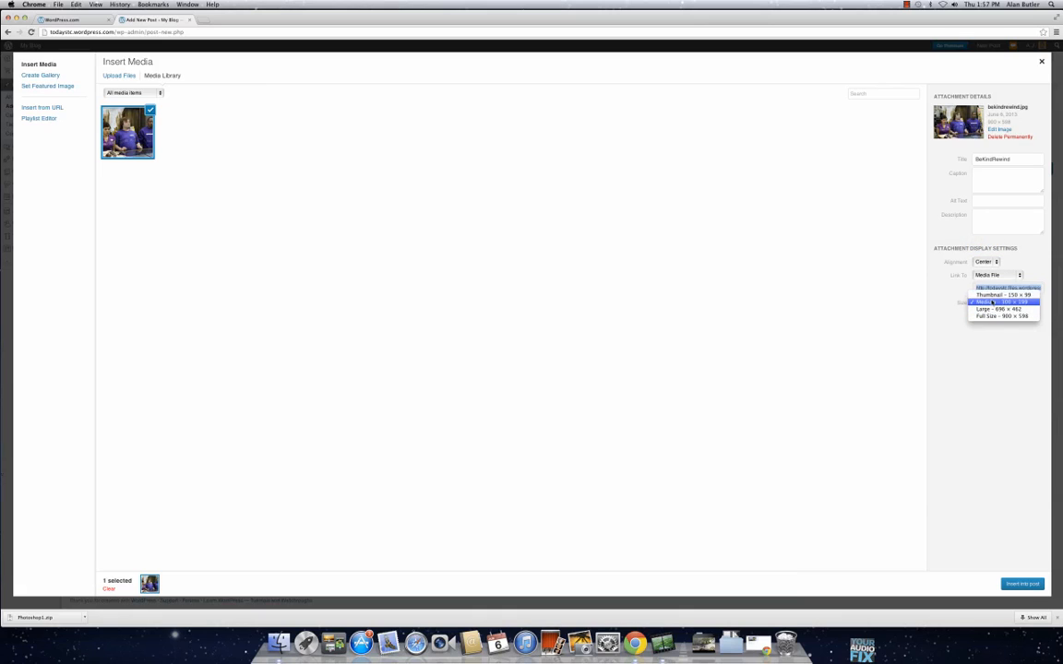
{"action": "left_click", "coordinate": [992, 303]}
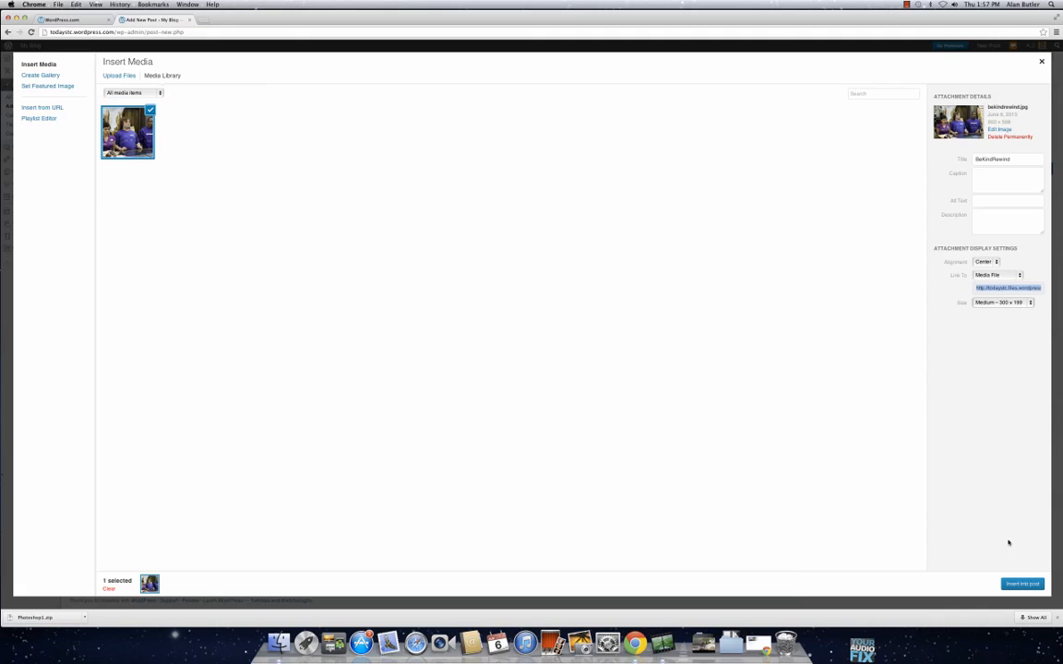
{"action": "left_click", "coordinate": [1023, 585]}
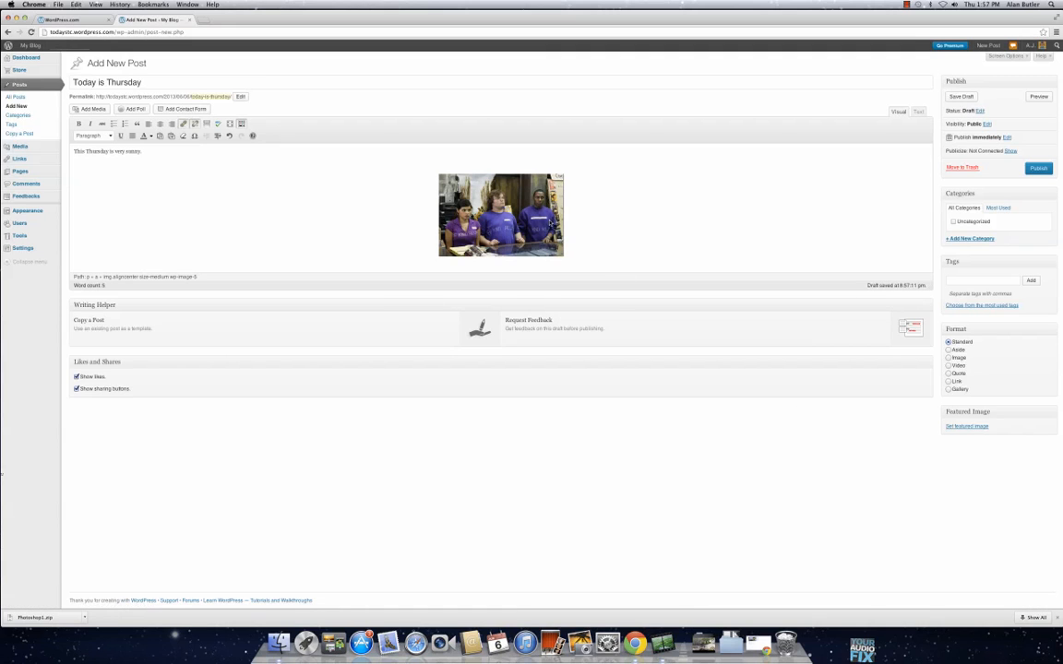
Step: Add an empty line below the inserted image in the post body and place the text cursor there
{"action": "left_click", "coordinate": [616, 245]}
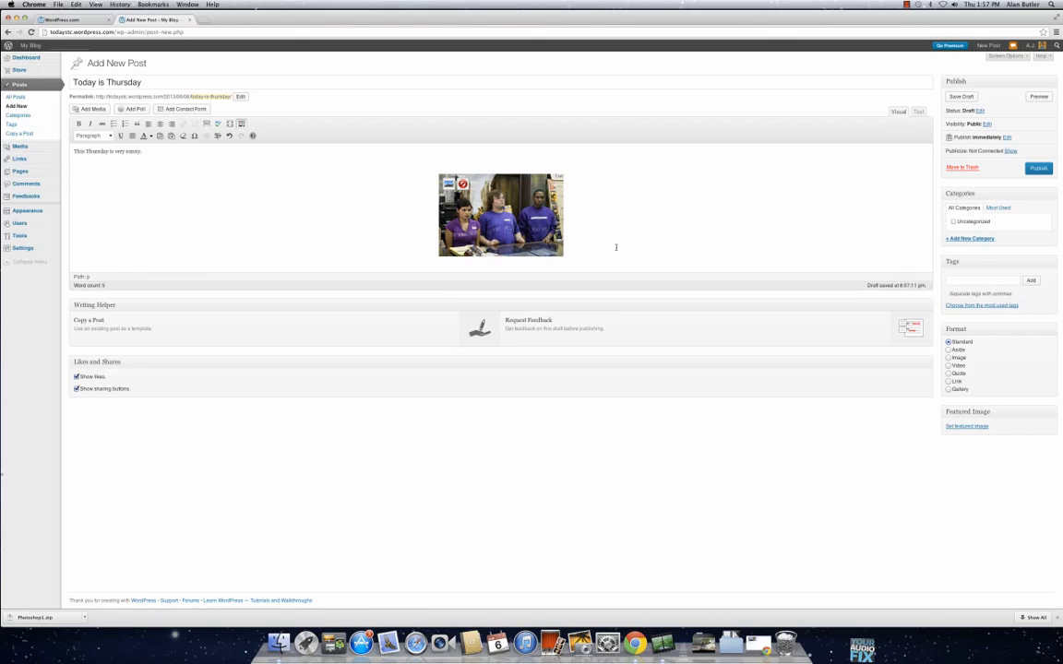
{"action": "key", "text": "Return"}
{"action": "left_click", "coordinate": [616, 247]}
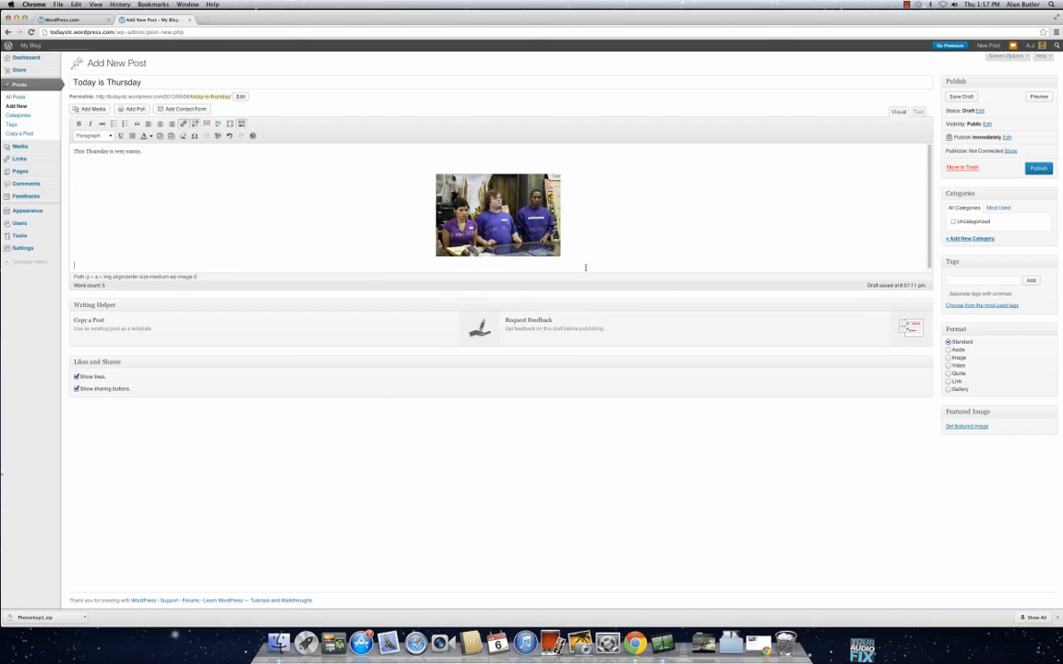
{"action": "left_click", "coordinate": [285, 243]}
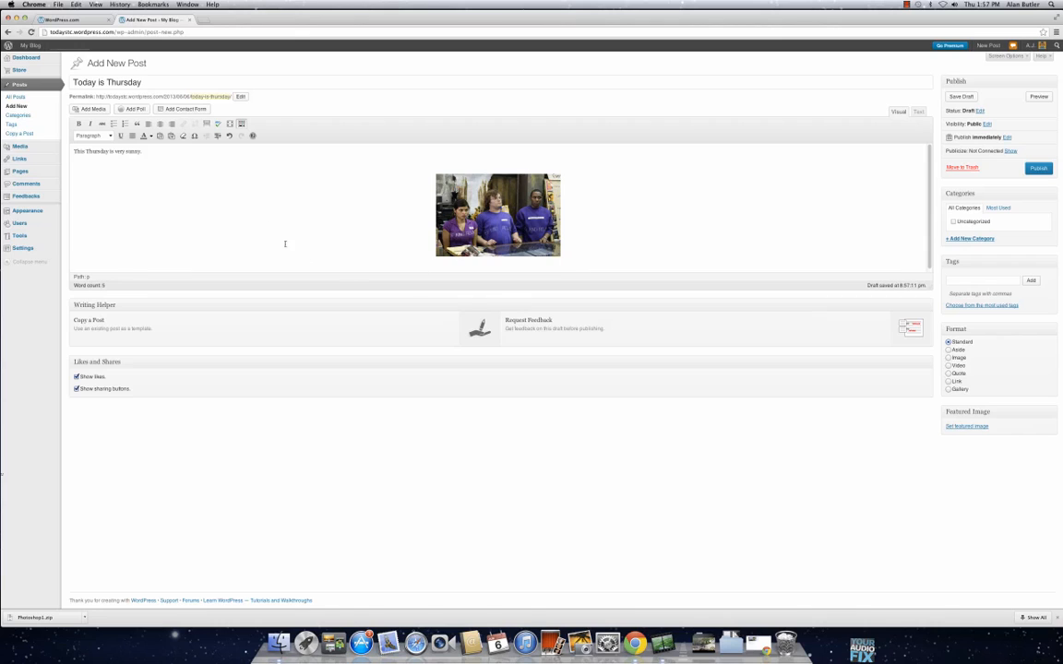
{"action": "left_click", "coordinate": [93, 108]}
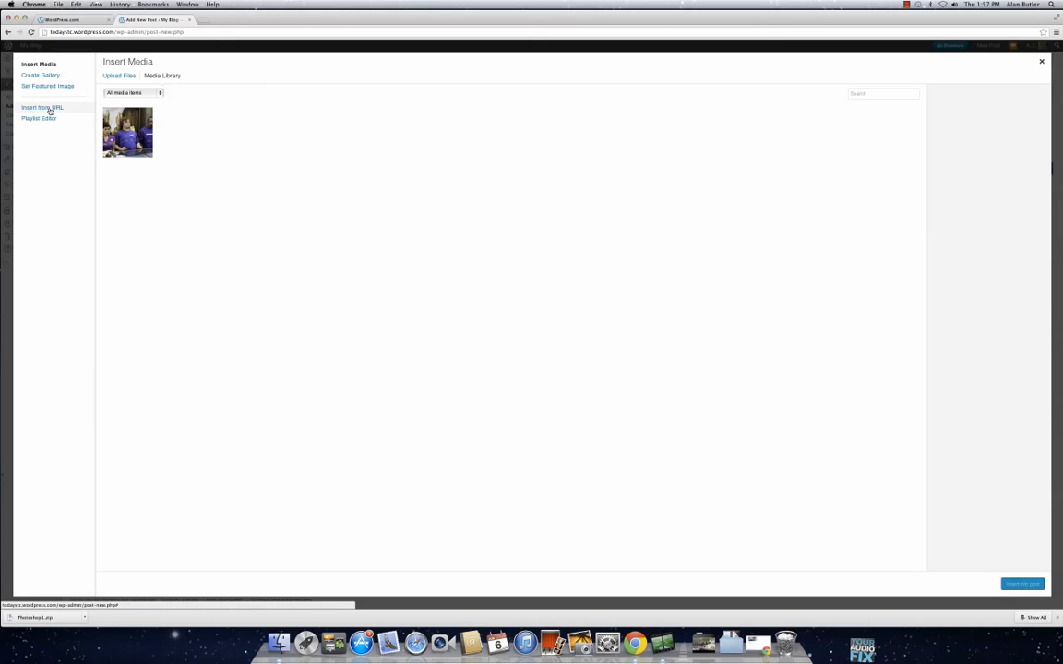
{"action": "left_click", "coordinate": [49, 108]}
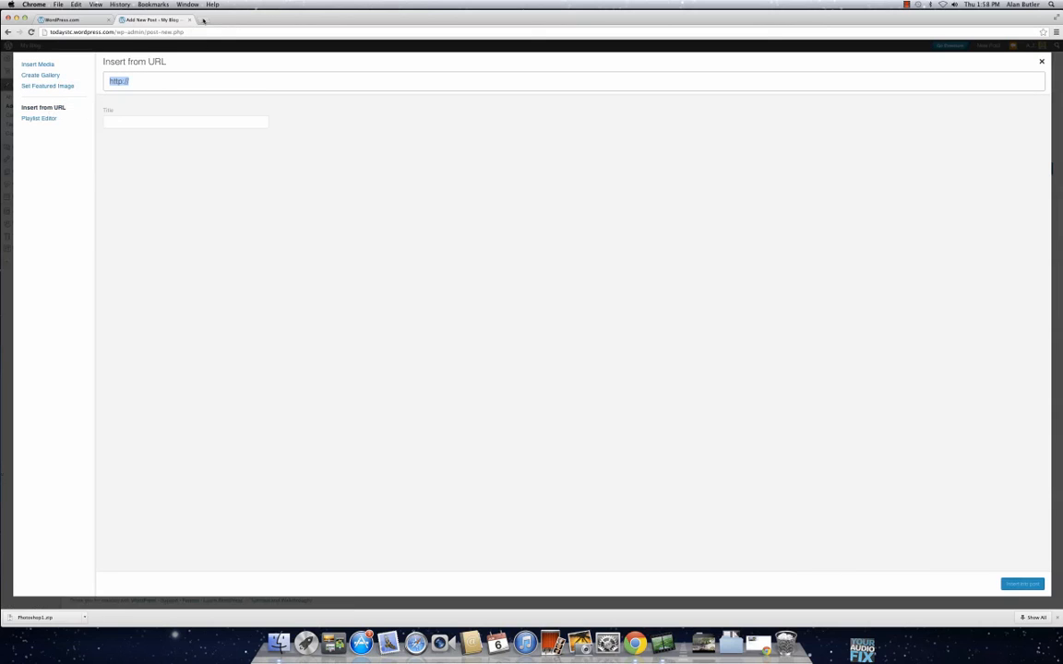
{"action": "left_click", "coordinate": [202, 19]}
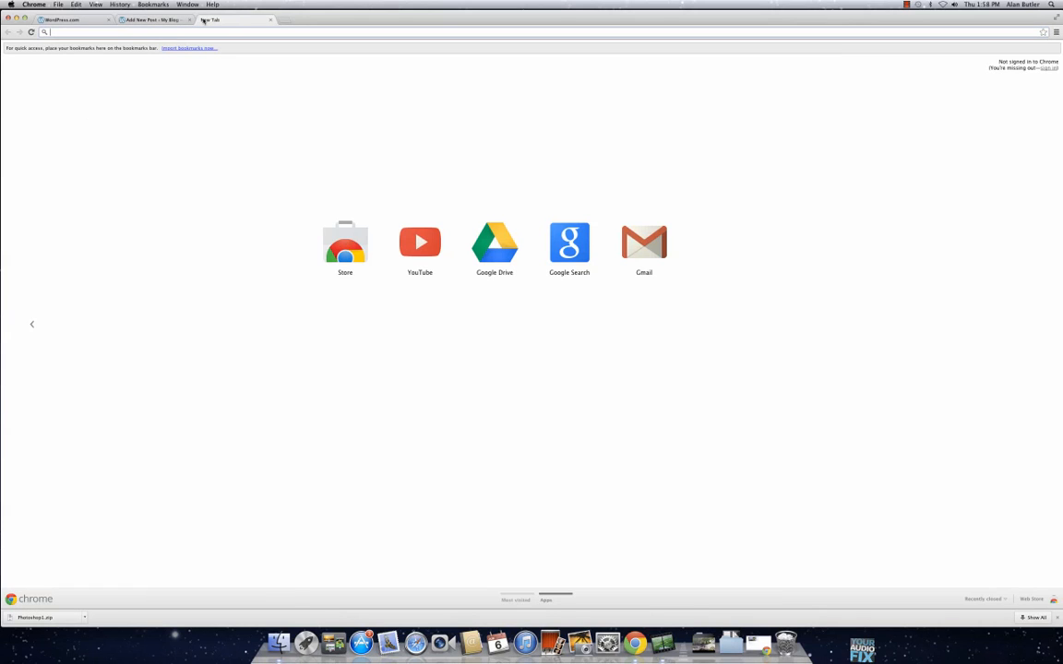
{"action": "type", "text": "http://www.youtube.com/watch?v=LZpHOf8uggs"}
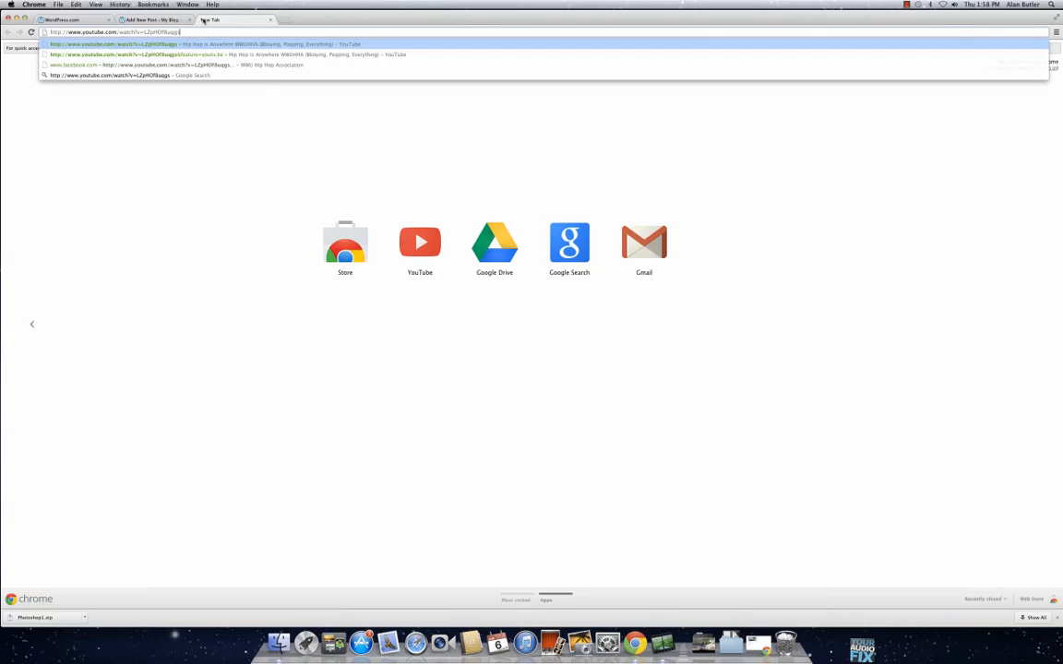
{"action": "left_click", "coordinate": [270, 20]}
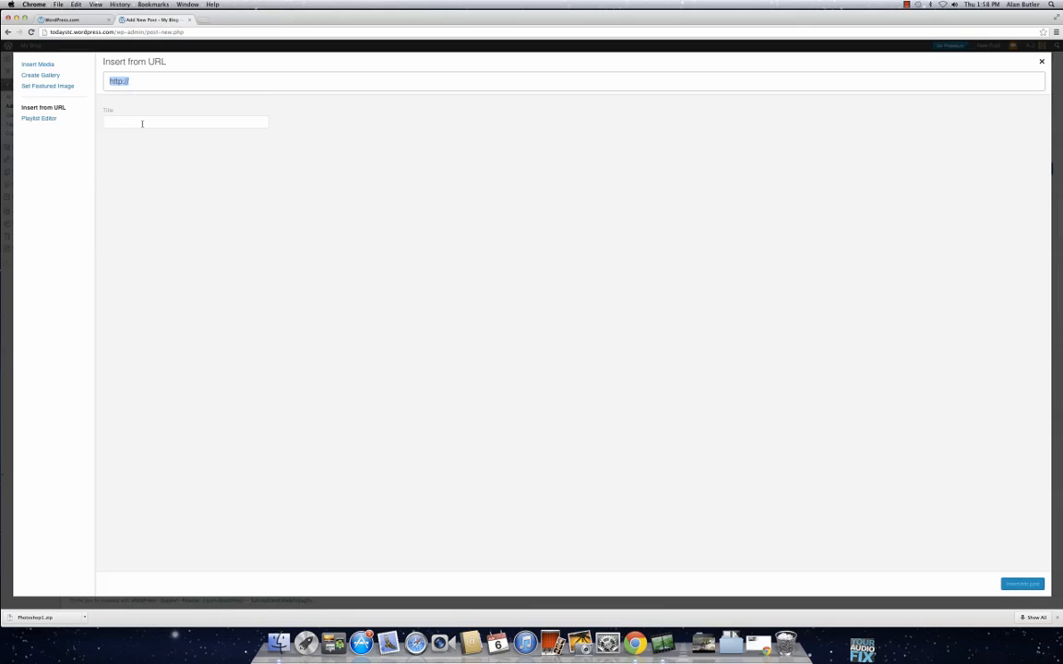
{"action": "type", "text": "http://www.youtube.com/watch?v=LZpHOf8uqgs"}
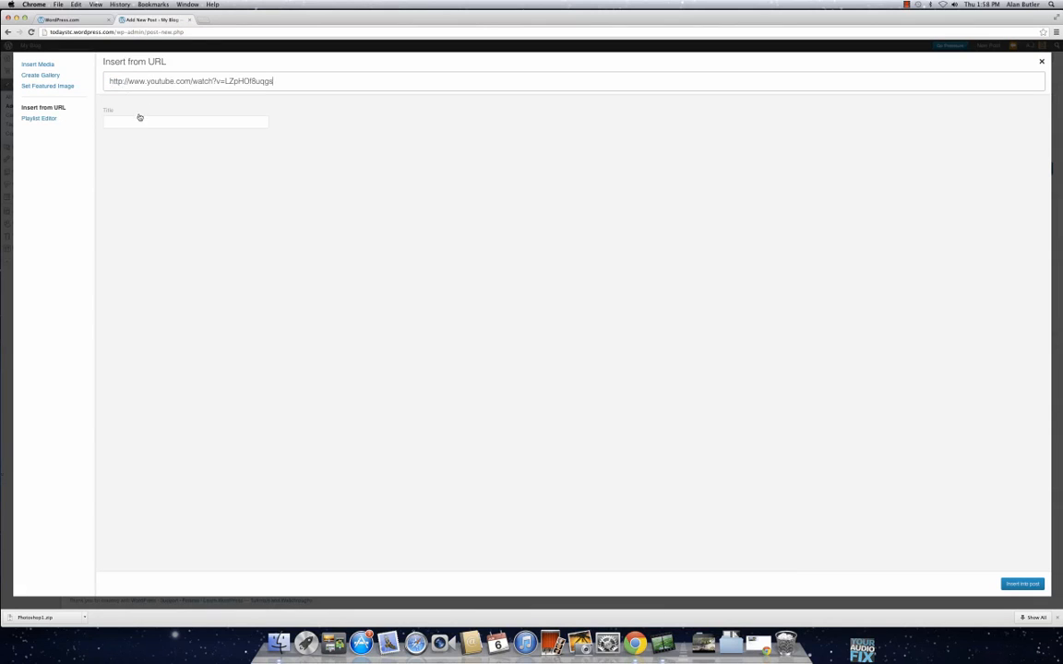
{"action": "left_click", "coordinate": [141, 120]}
{"action": "type", "text": "Dancing"}
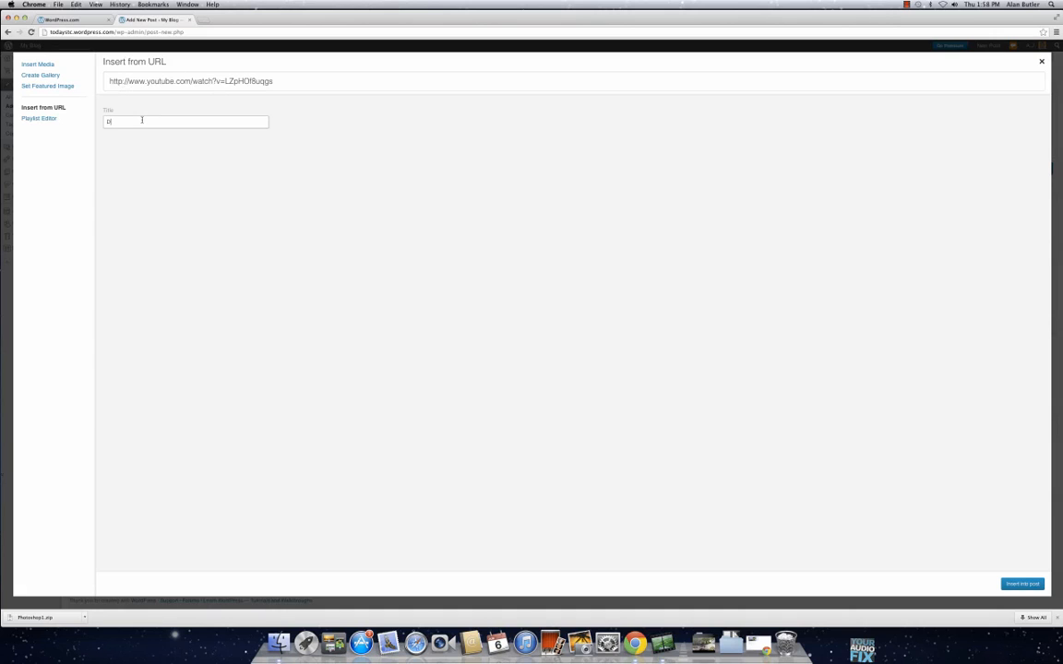
{"action": "left_click", "coordinate": [1011, 583]}
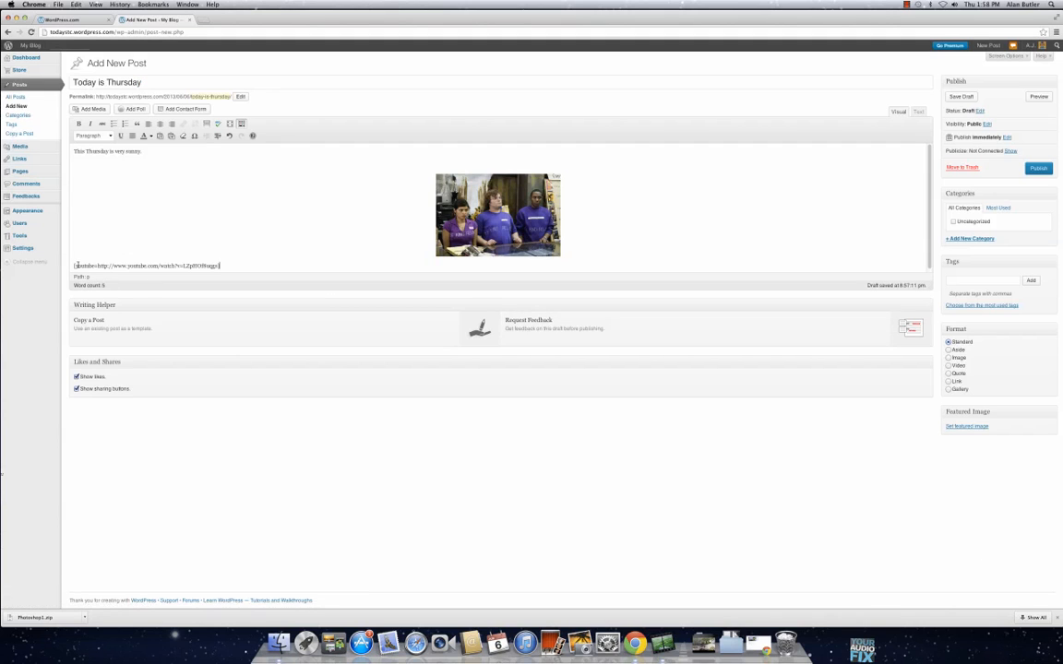
Step: Preview the draft to check how the image and embedded video look, and close the preview
{"action": "left_click", "coordinate": [1039, 97]}
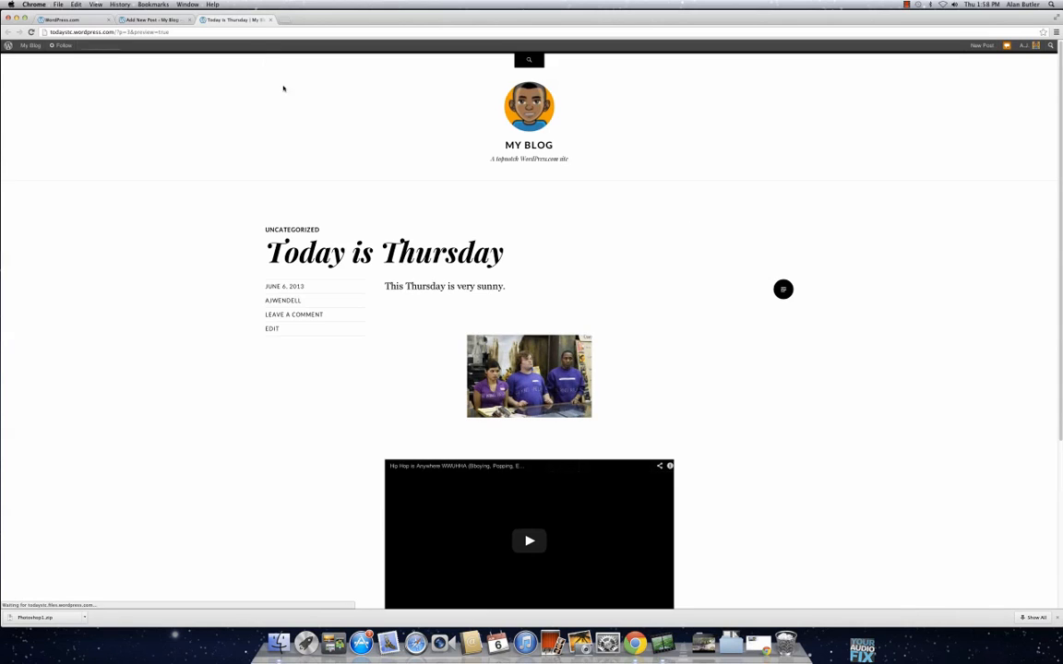
{"action": "scroll", "coordinate": [756, 343], "scroll_direction": "down", "scroll_amount": 5}
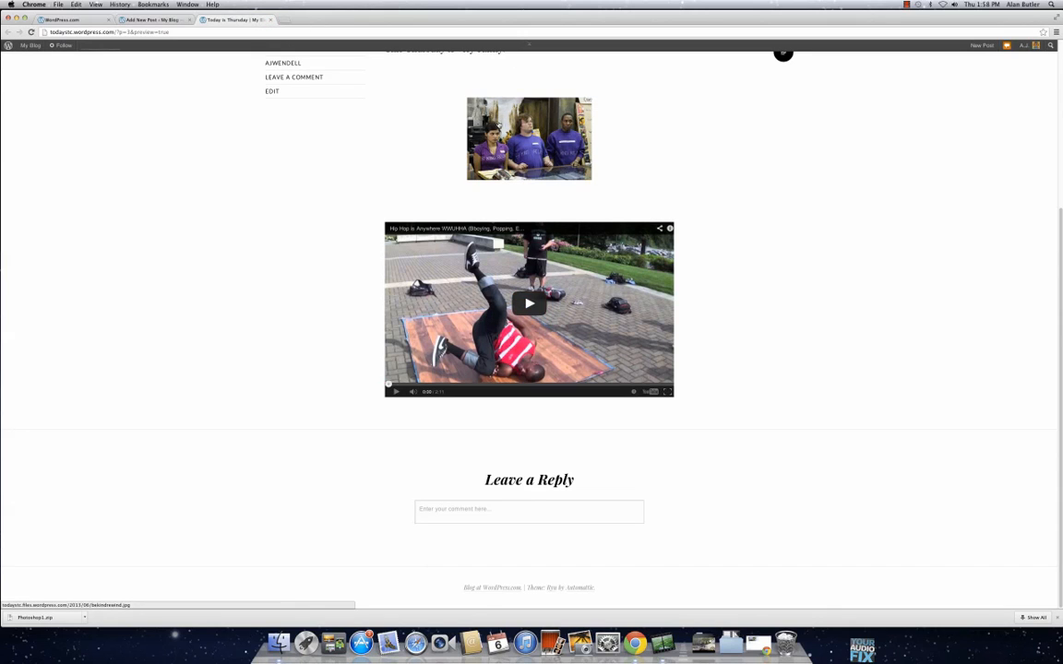
{"action": "left_click", "coordinate": [271, 20]}
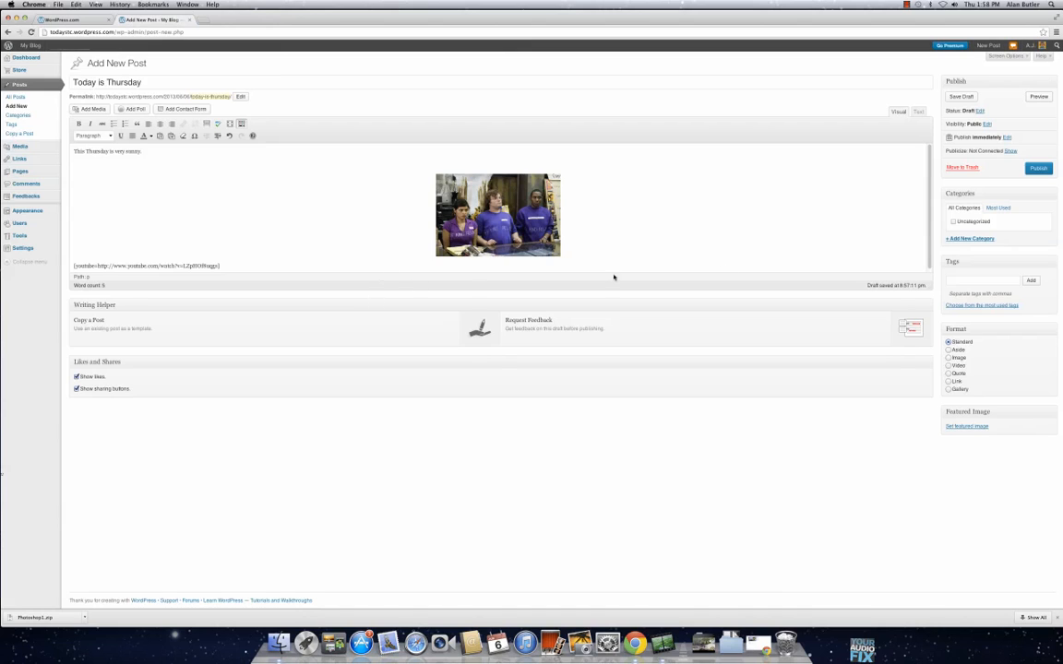
Step: Enter "Dancing" as the name of a new category for the post
{"action": "left_click", "coordinate": [969, 239]}
{"action": "type", "text": "D"}
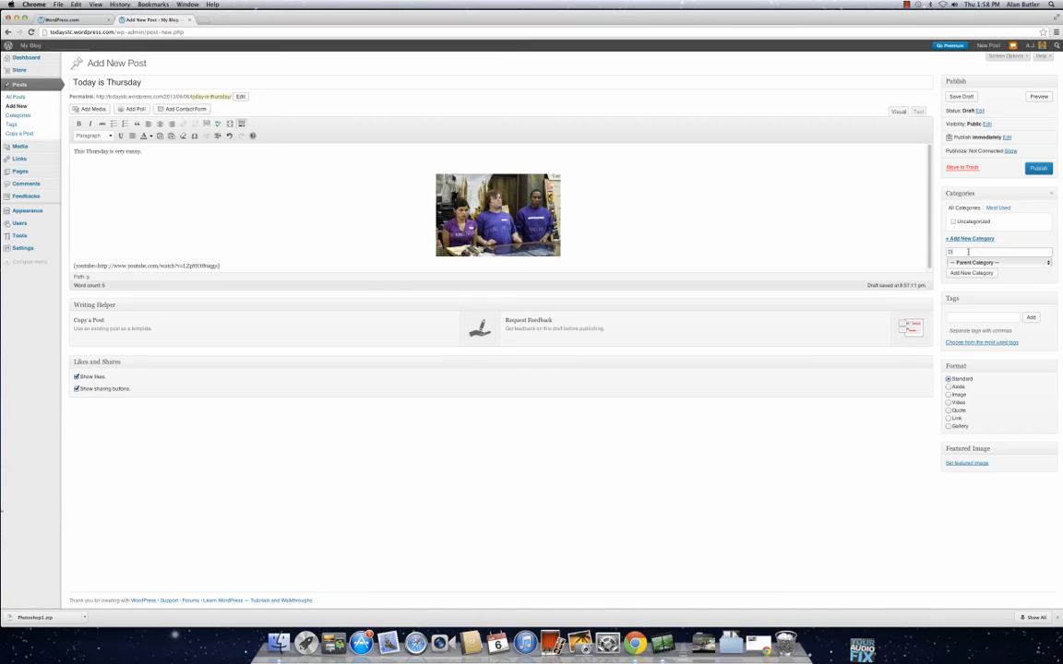
{"action": "type", "text": "ancing"}
Step: Enter tshirts, dancing and movies as the post's tags
{"action": "left_click", "coordinate": [970, 318]}
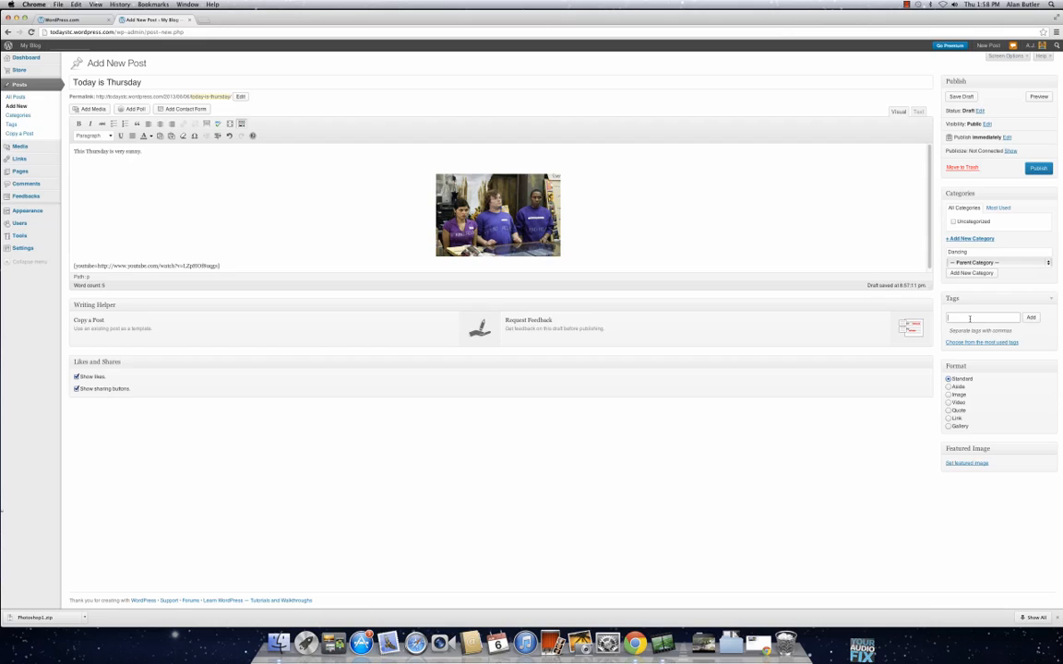
{"action": "type", "text": "tshirts,"}
{"action": "key", "text": "BackSpace"}
{"action": "type", "text": ", dancing, movies"}
Step: Publish the "Today is Thursday" post and look over the published page
{"action": "left_click", "coordinate": [1033, 168]}
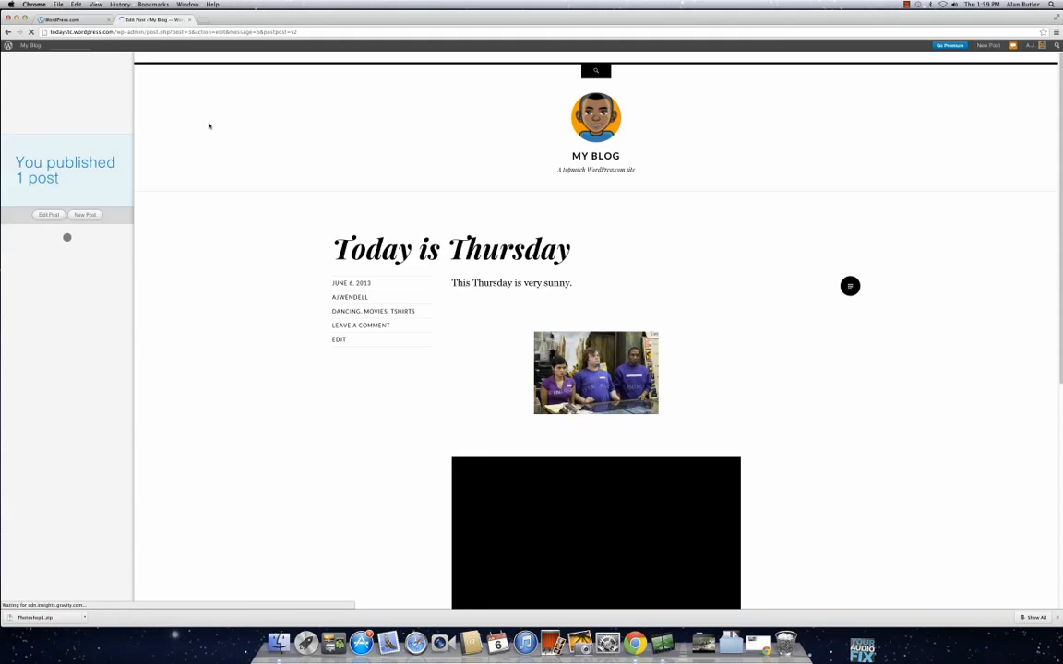
{"action": "scroll", "coordinate": [572, 309], "scroll_direction": "down", "scroll_amount": 5}
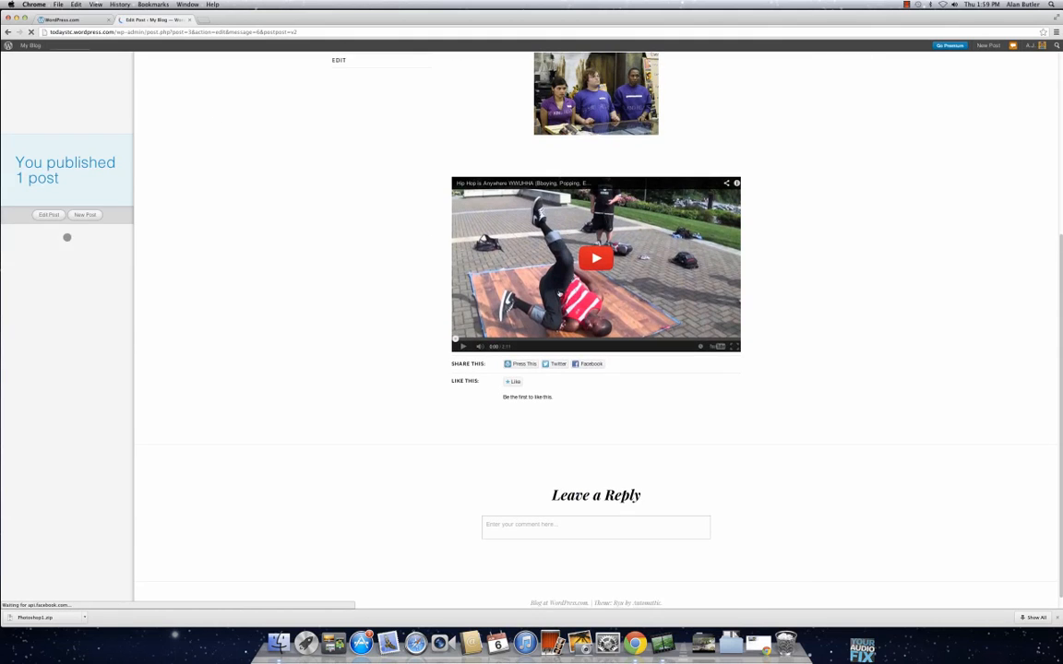
{"action": "scroll", "coordinate": [277, 234], "scroll_direction": "up", "scroll_amount": 2}
{"action": "scroll", "coordinate": [406, 230], "scroll_direction": "up", "scroll_amount": 3}
{"action": "scroll", "coordinate": [379, 256], "scroll_direction": "down", "scroll_amount": 5}
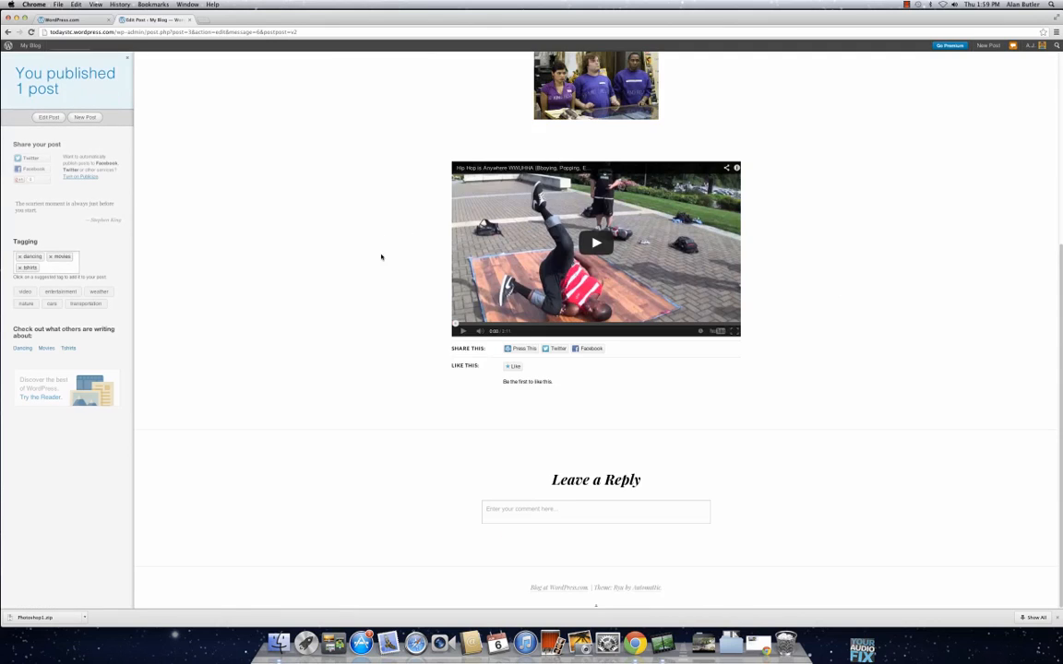
Step: Open the blog's dashboard and look over its post categories
{"action": "scroll", "coordinate": [381, 258], "scroll_direction": "up", "scroll_amount": 3}
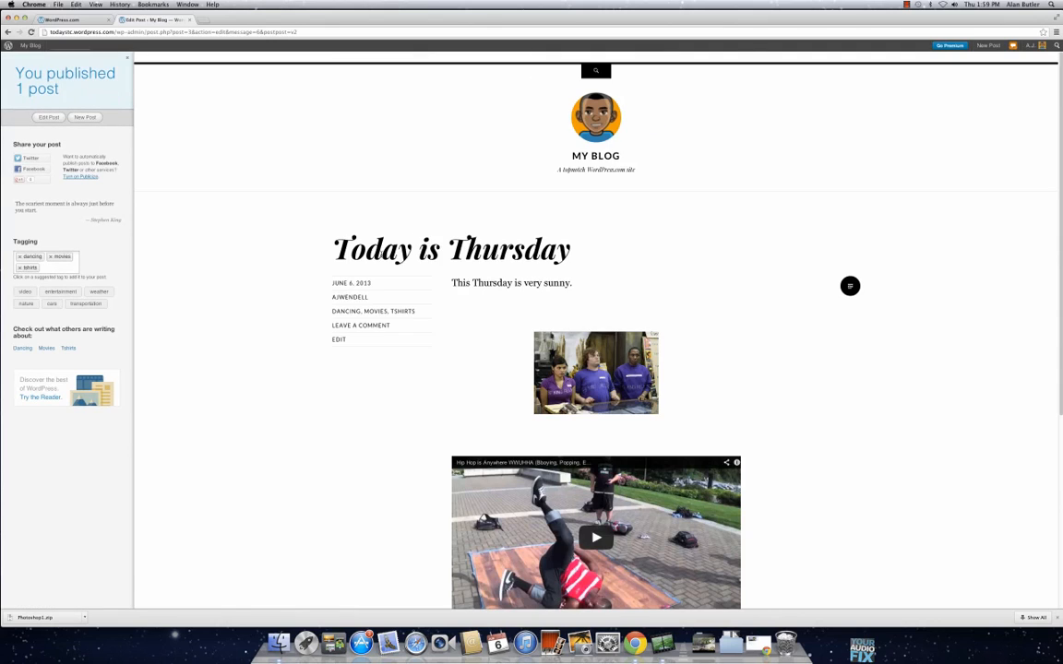
{"action": "left_click", "coordinate": [41, 60]}
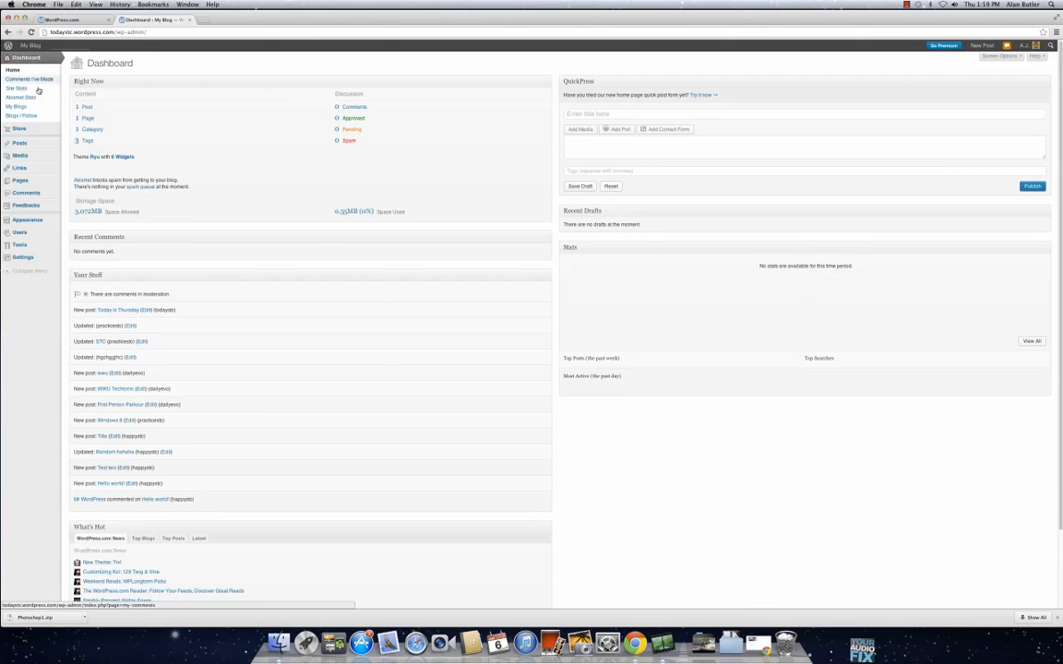
{"action": "mouse_move", "coordinate": [48, 136]}
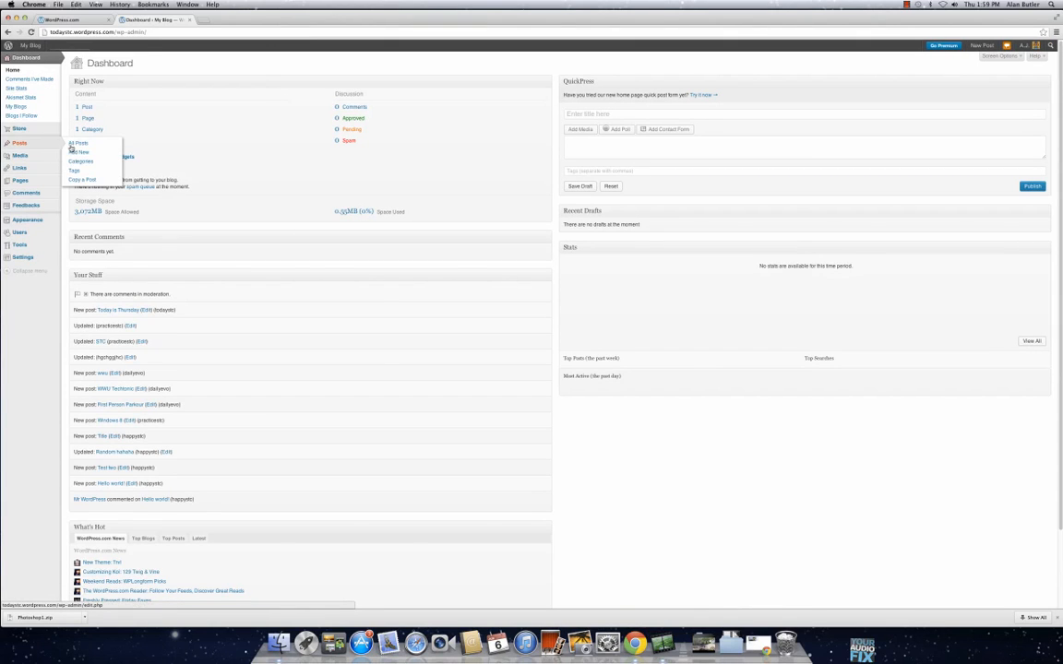
{"action": "left_click", "coordinate": [82, 161]}
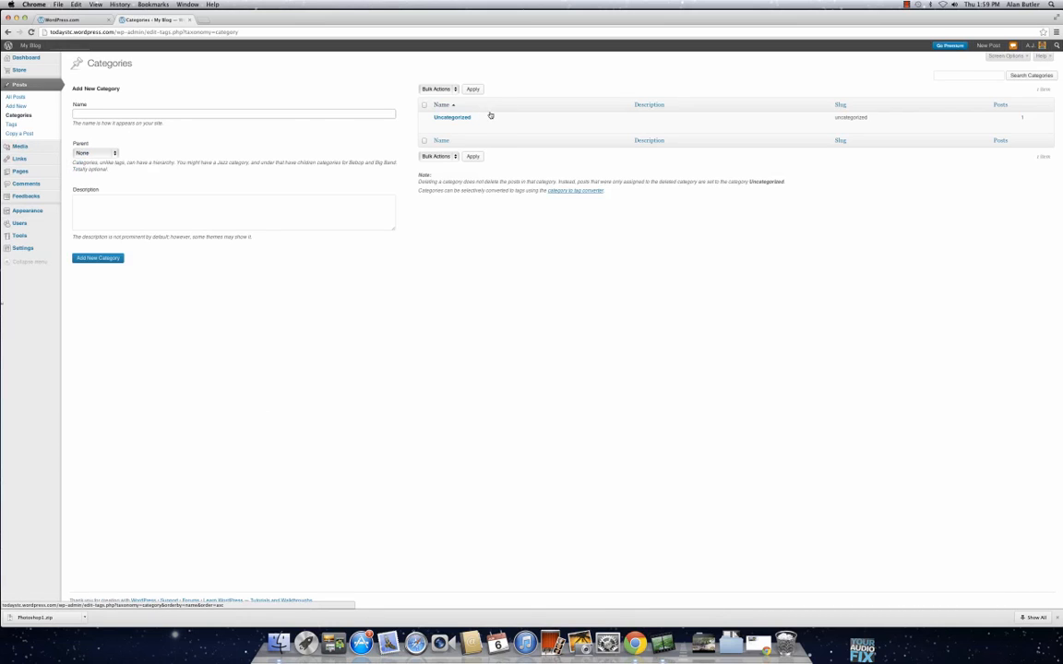
Step: Look over the post tags and open the quick edit fields of the "Today is Thursday" post in the list of all posts
{"action": "left_click", "coordinate": [33, 128]}
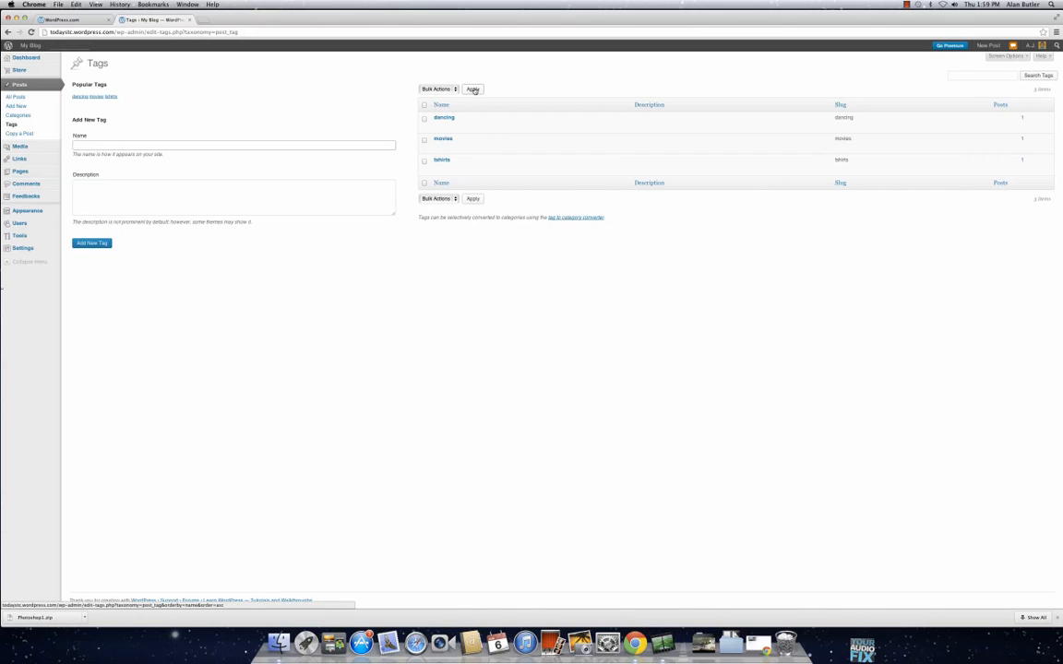
{"action": "left_click", "coordinate": [41, 97]}
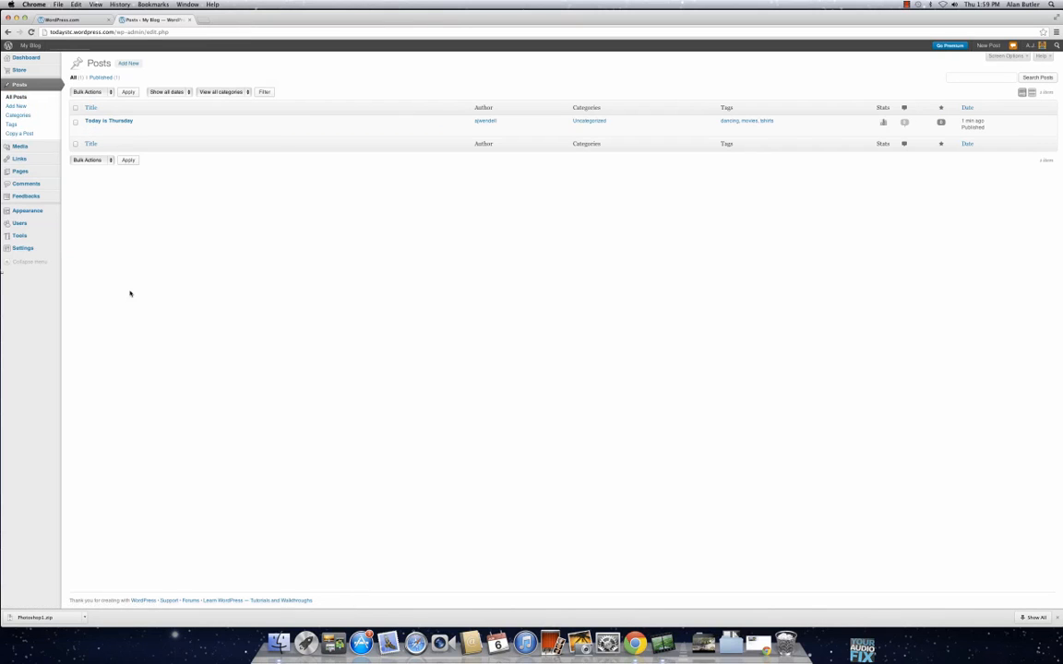
{"action": "left_click", "coordinate": [101, 129]}
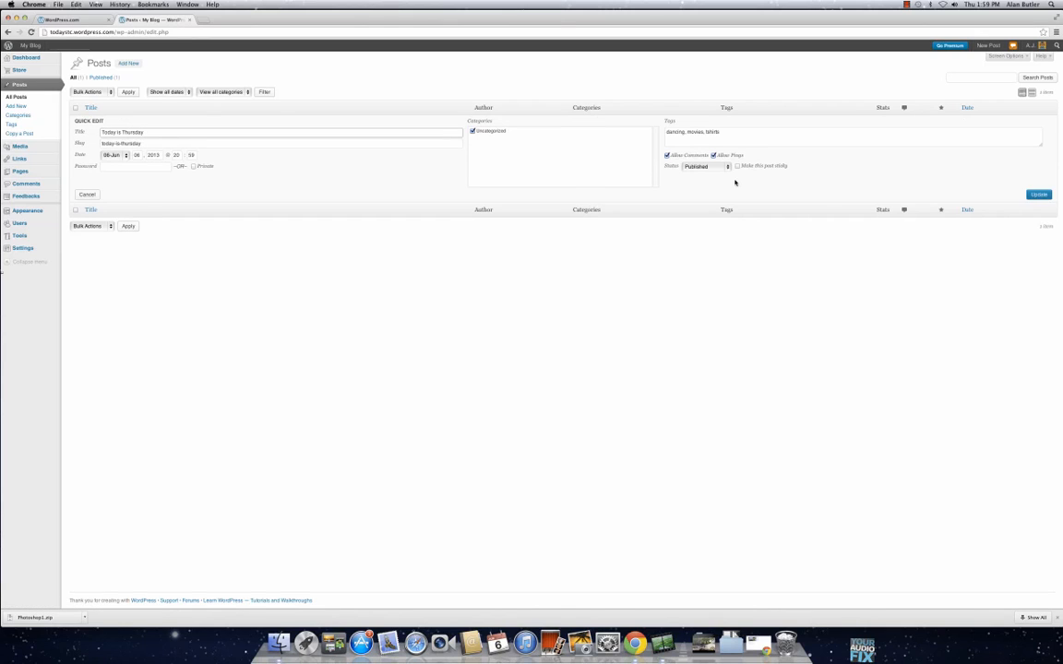
Step: Look over the media library and the file selection for uploading new media, cancelling without choosing a file
{"action": "mouse_move", "coordinate": [32, 149]}
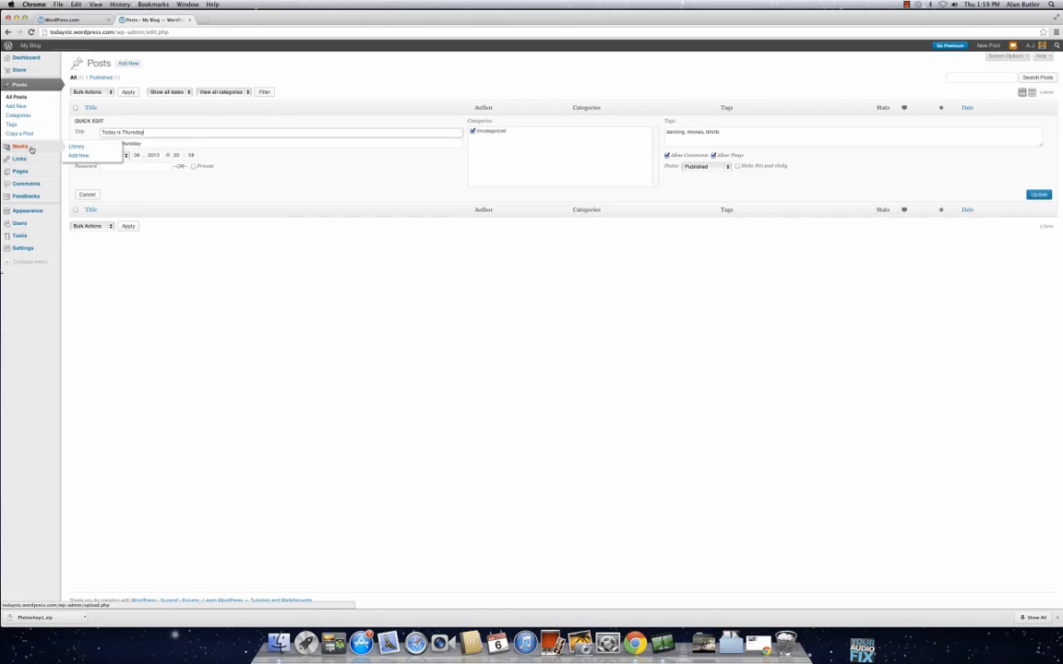
{"action": "left_click", "coordinate": [76, 147]}
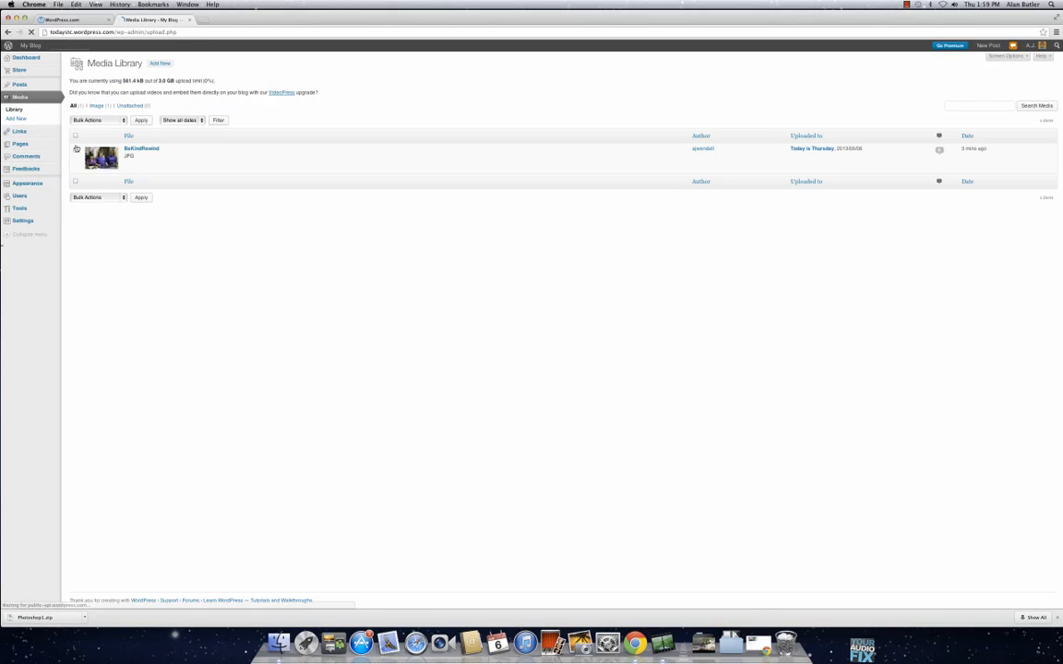
{"action": "mouse_move", "coordinate": [122, 150]}
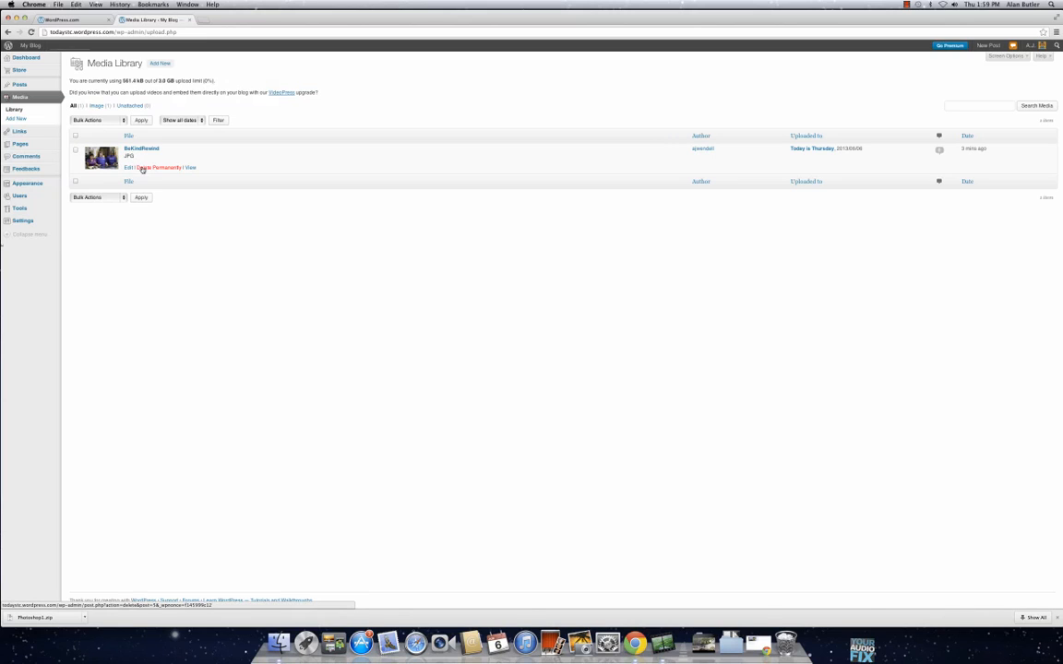
{"action": "left_click", "coordinate": [162, 64]}
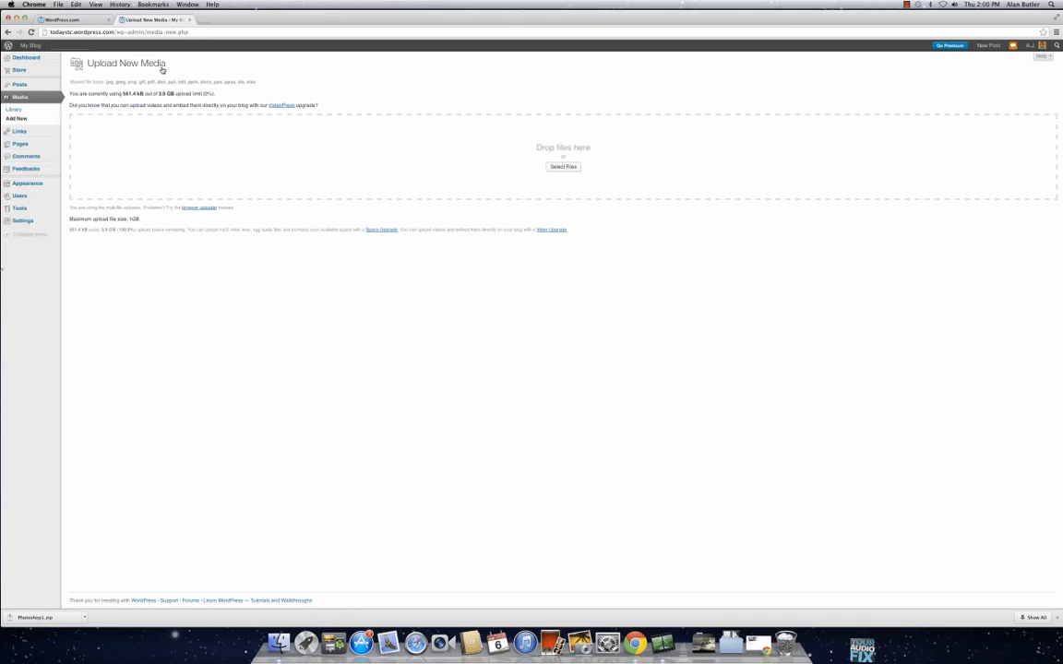
{"action": "left_click", "coordinate": [577, 171]}
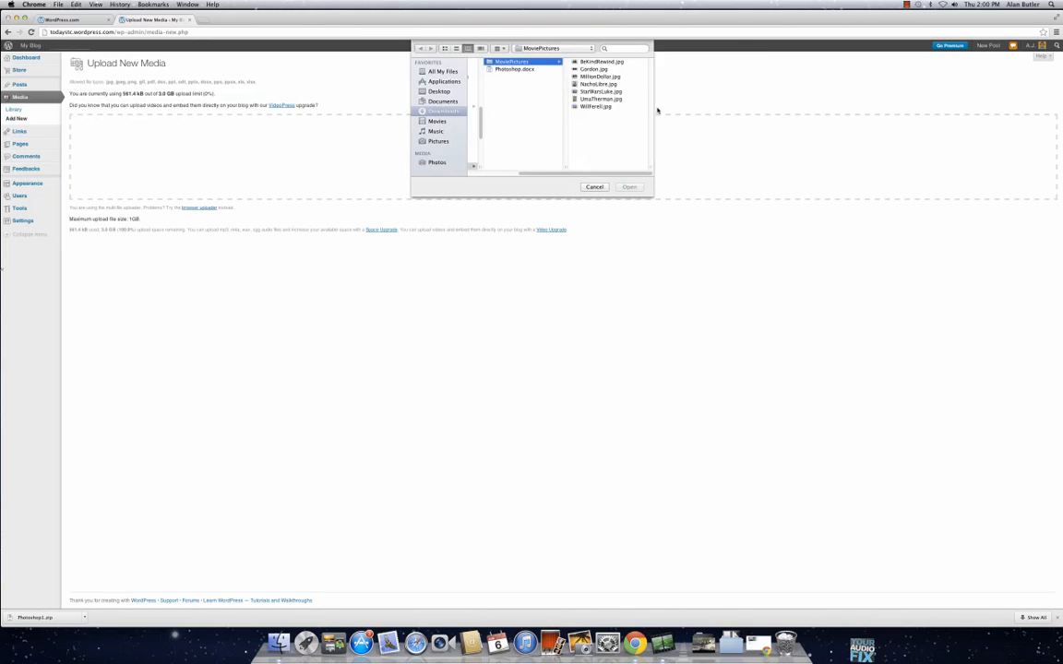
{"action": "left_click", "coordinate": [592, 188]}
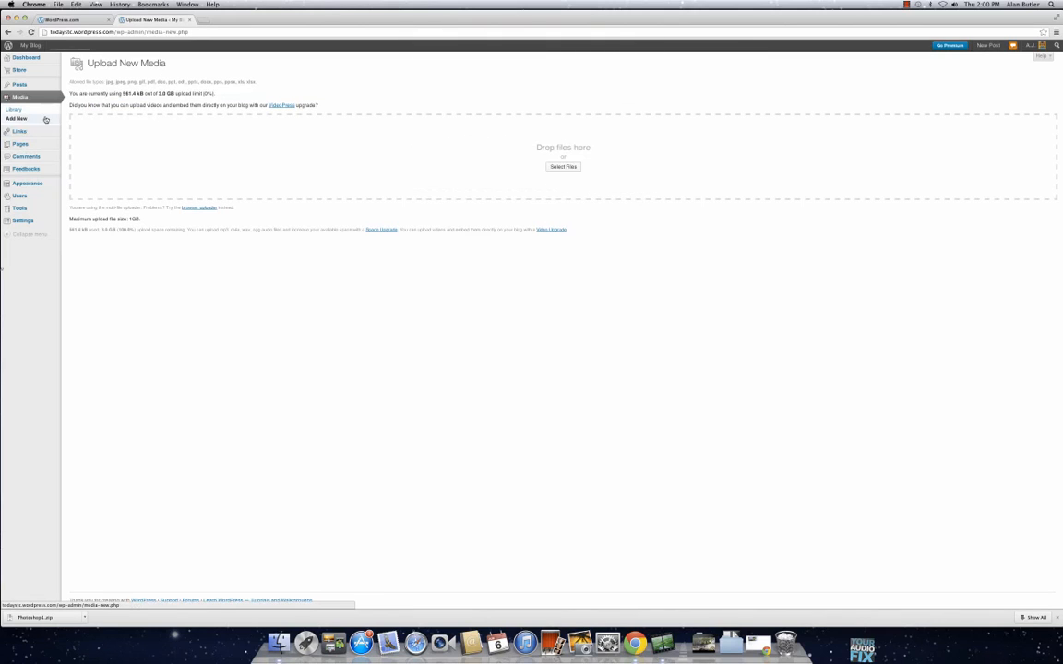
{"action": "left_click", "coordinate": [74, 133]}
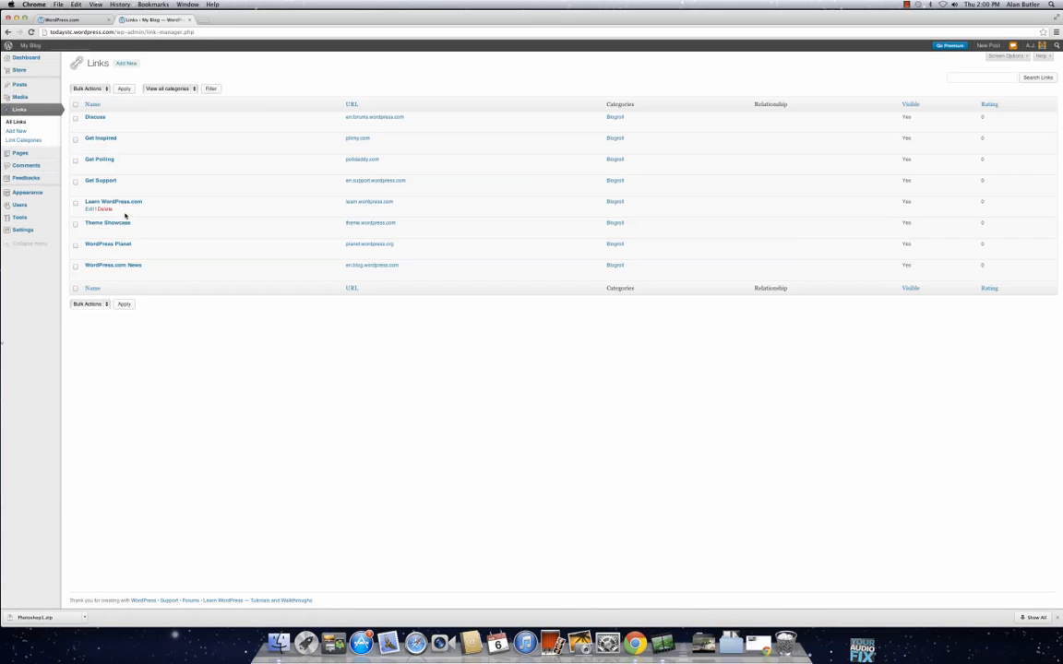
{"action": "left_click", "coordinate": [126, 63]}
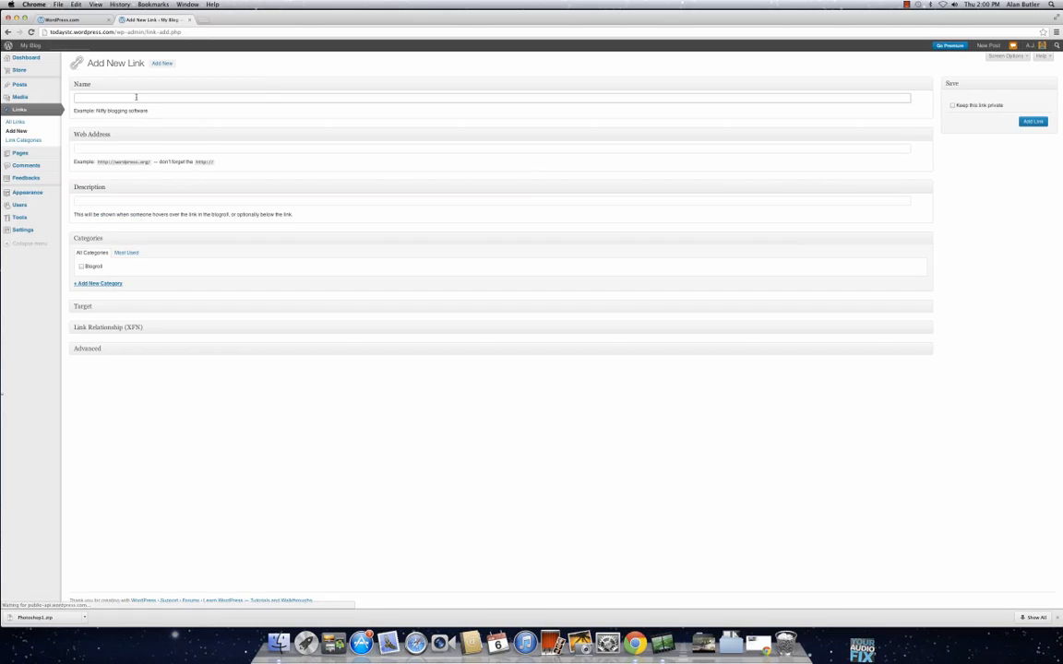
{"action": "type", "text": "Youtube"}
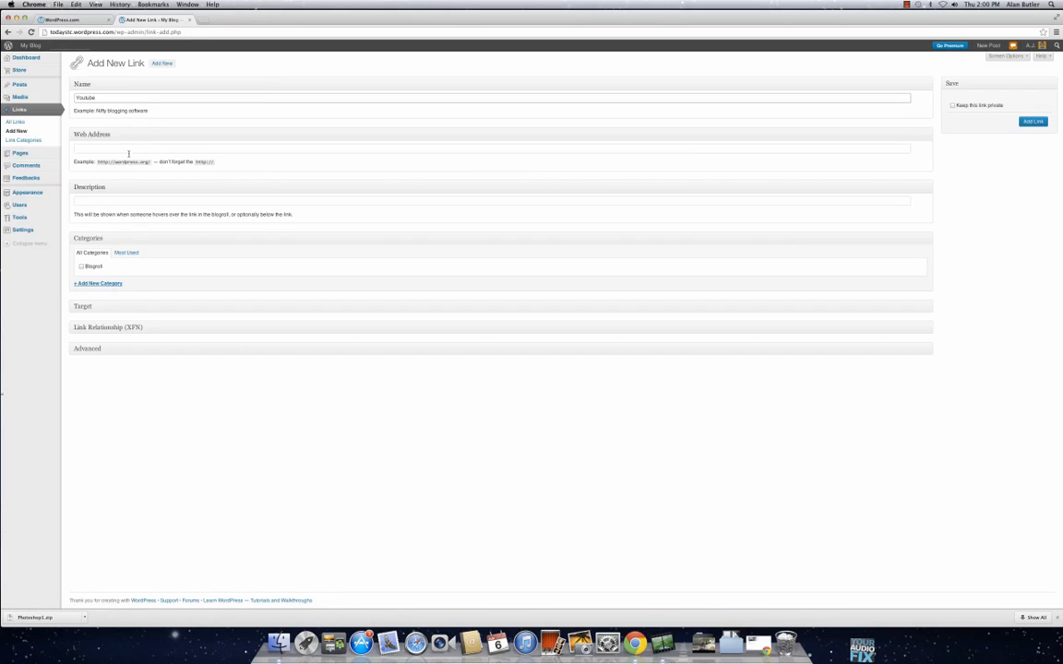
{"action": "left_click", "coordinate": [129, 151]}
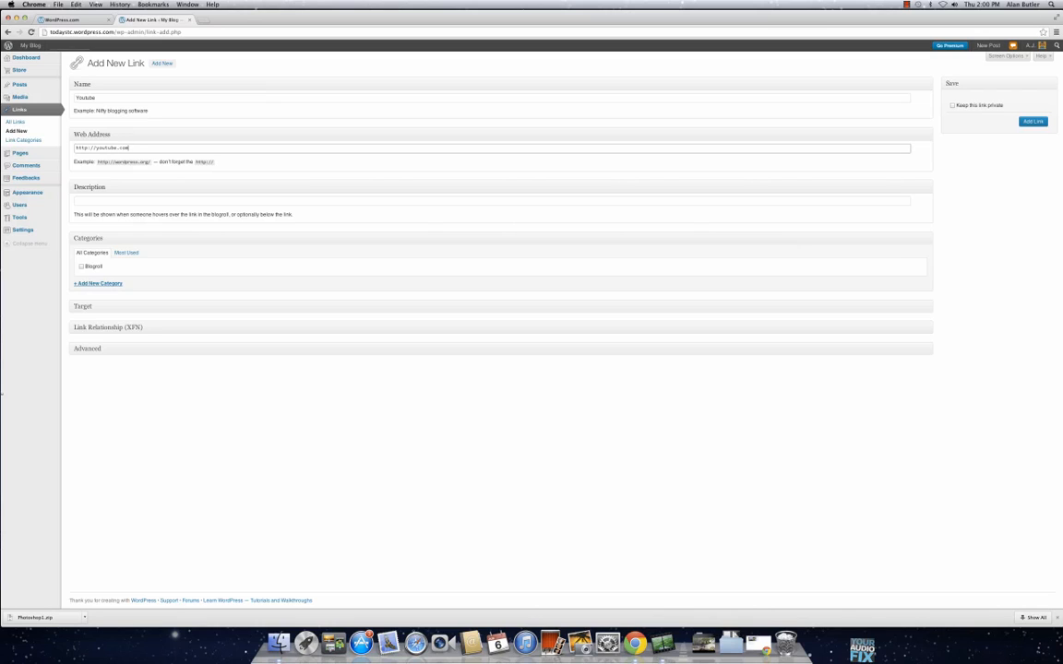
{"action": "left_click", "coordinate": [131, 202]}
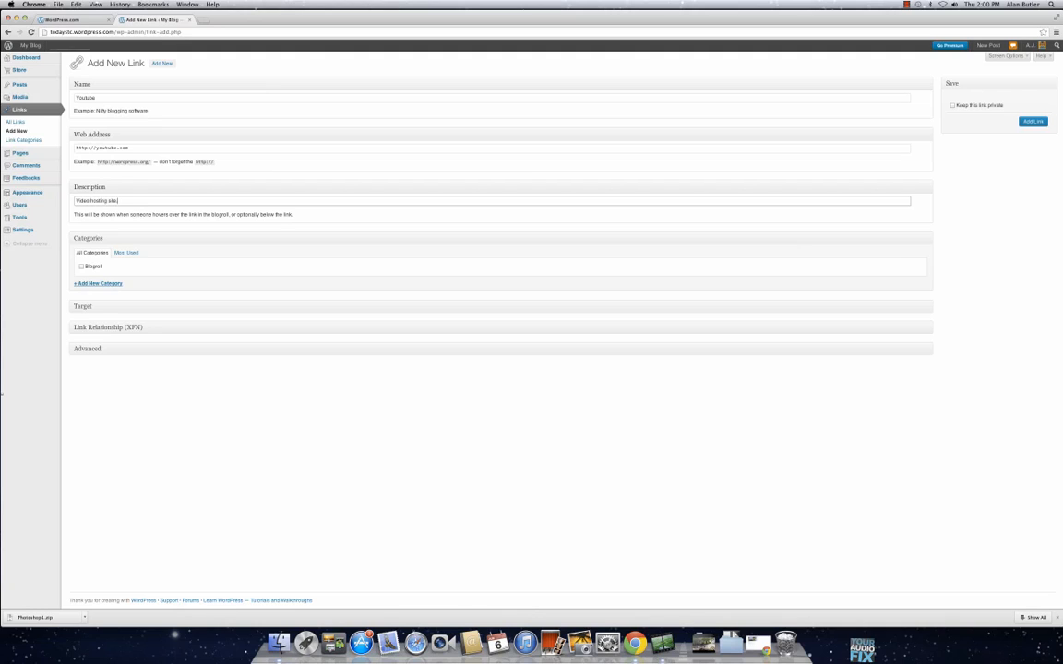
{"action": "key", "text": "Return"}
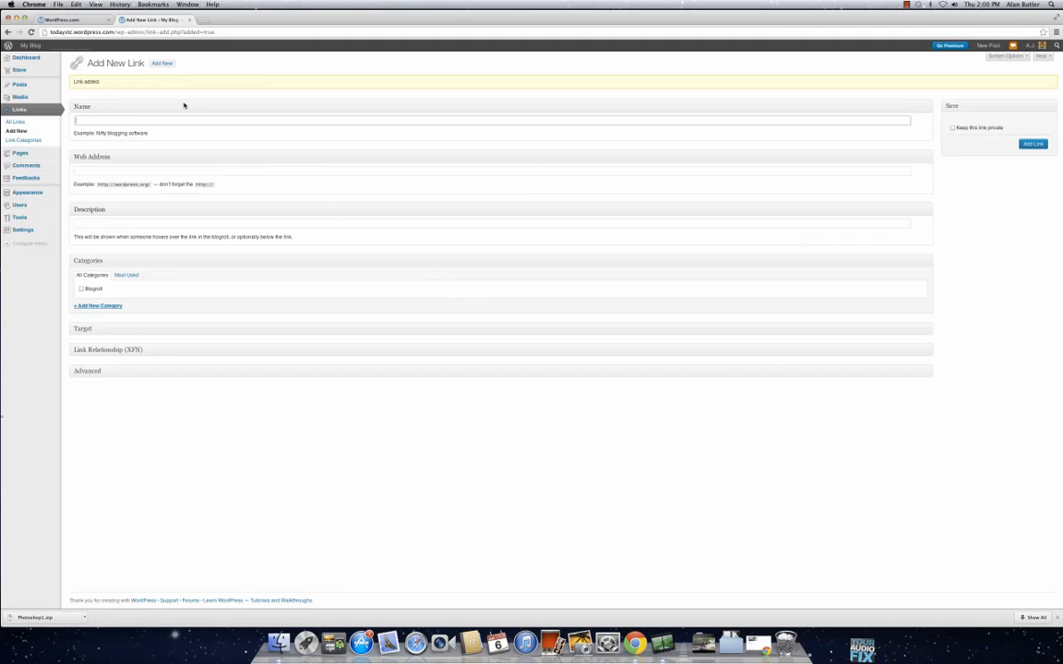
{"action": "left_click", "coordinate": [27, 122]}
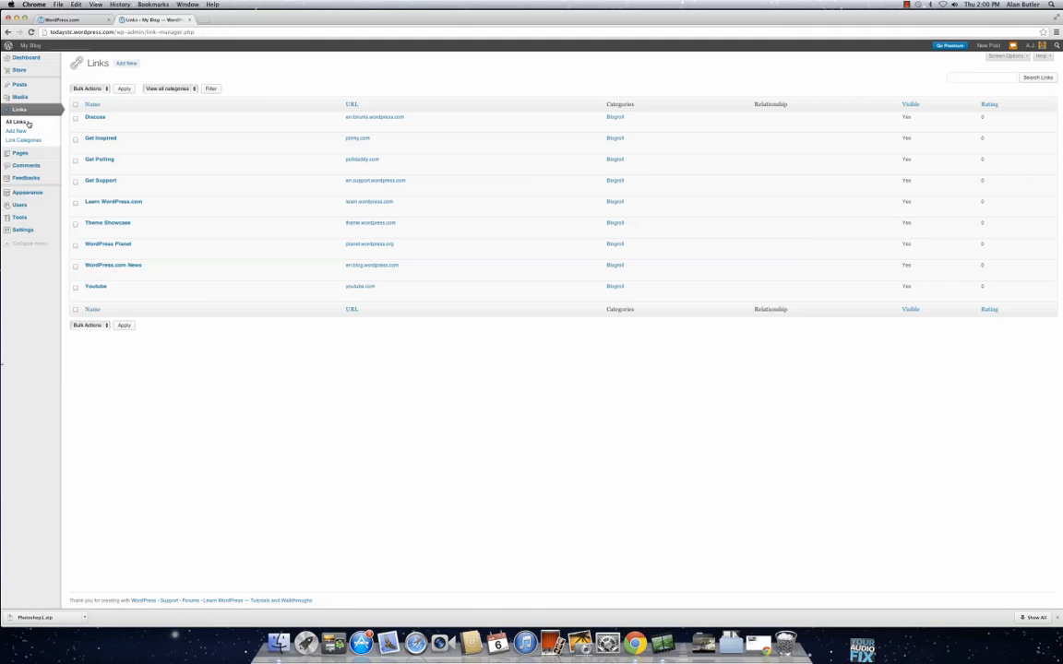
Step: Look over the list of all pages and the live blog in a separate tab, closing that tab again
{"action": "mouse_move", "coordinate": [107, 293]}
{"action": "mouse_move", "coordinate": [28, 153]}
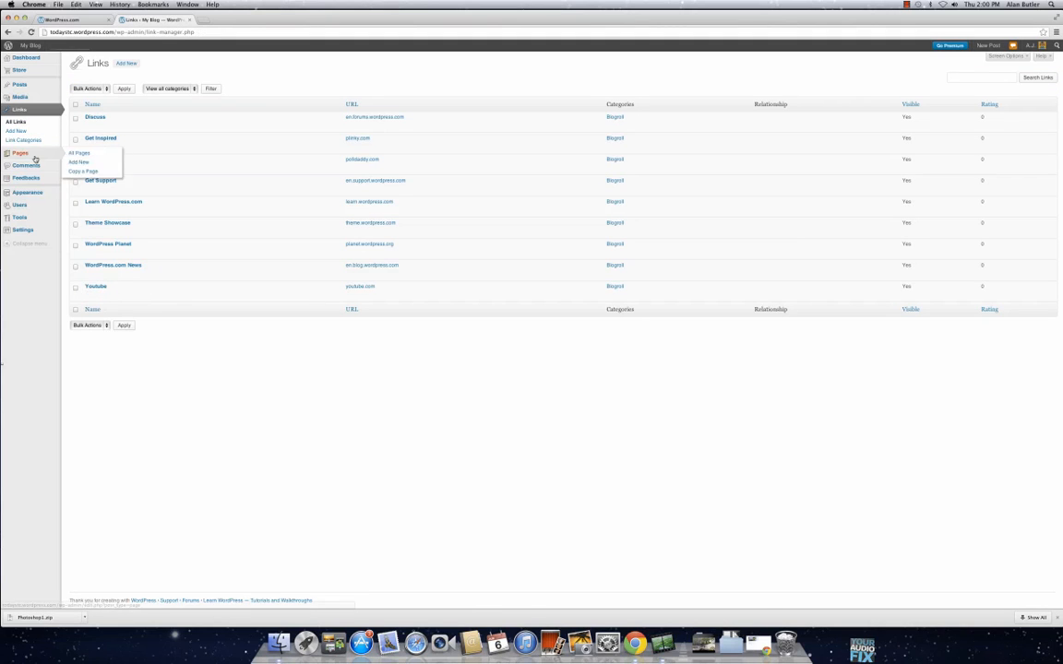
{"action": "left_click", "coordinate": [78, 154]}
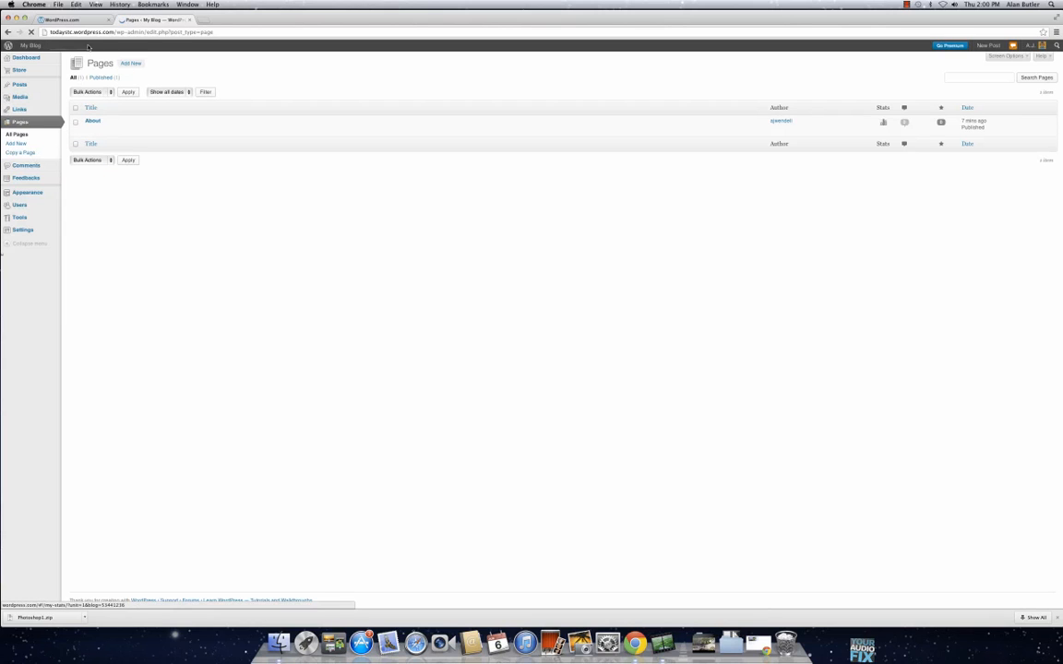
{"action": "left_click", "coordinate": [35, 47], "text": "super"}
{"action": "left_click", "coordinate": [237, 20]}
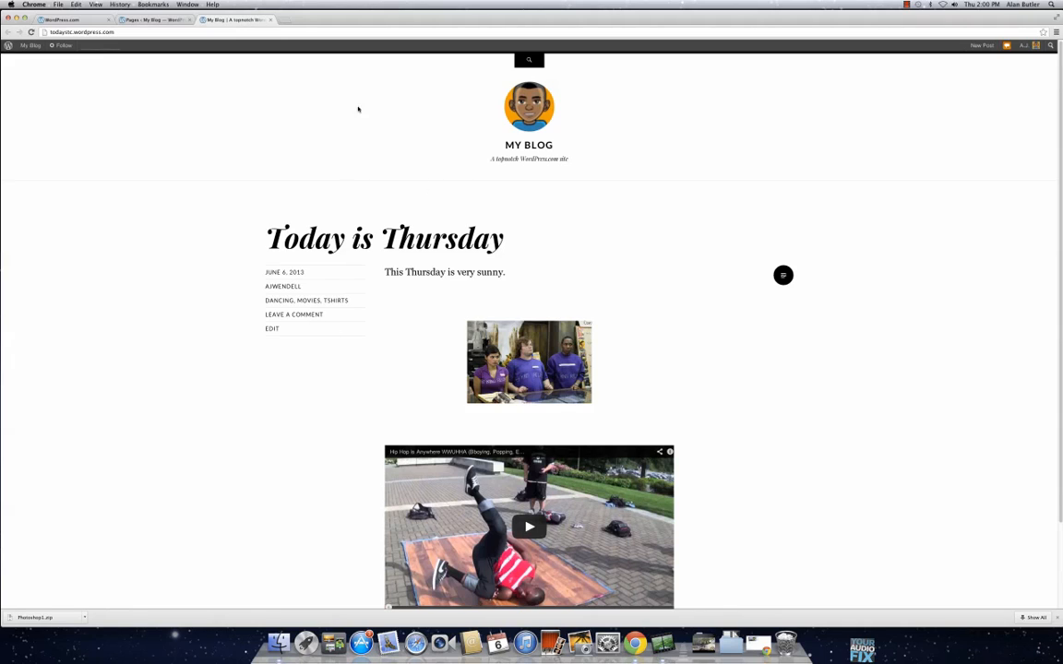
{"action": "left_click", "coordinate": [271, 20]}
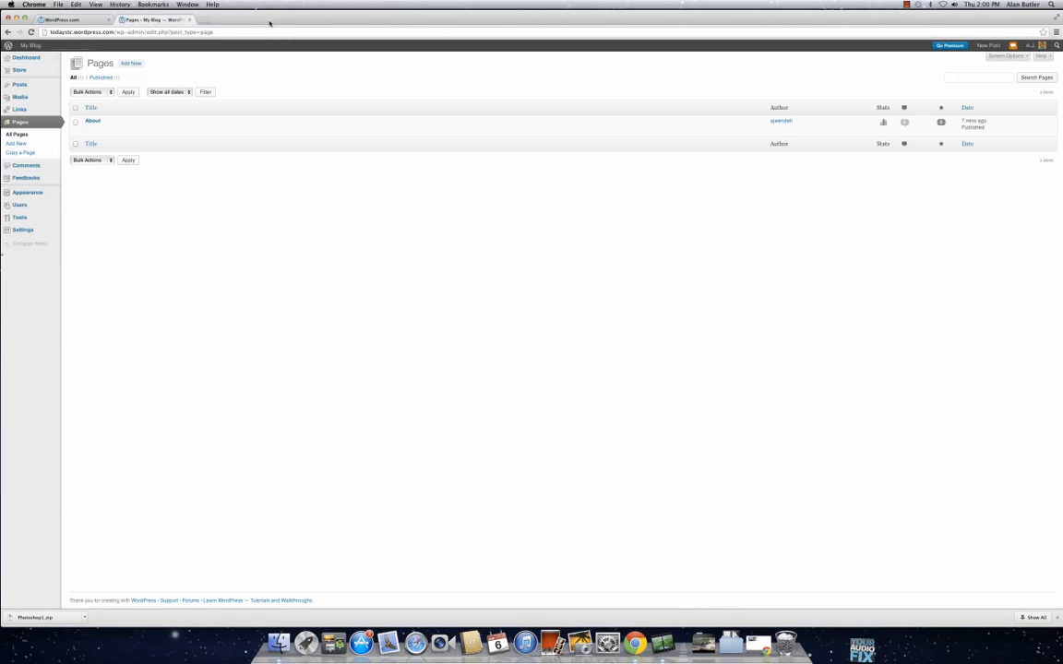
Step: Create a page titled "First page" with the body "Some text." and publish it
{"action": "left_click", "coordinate": [131, 62]}
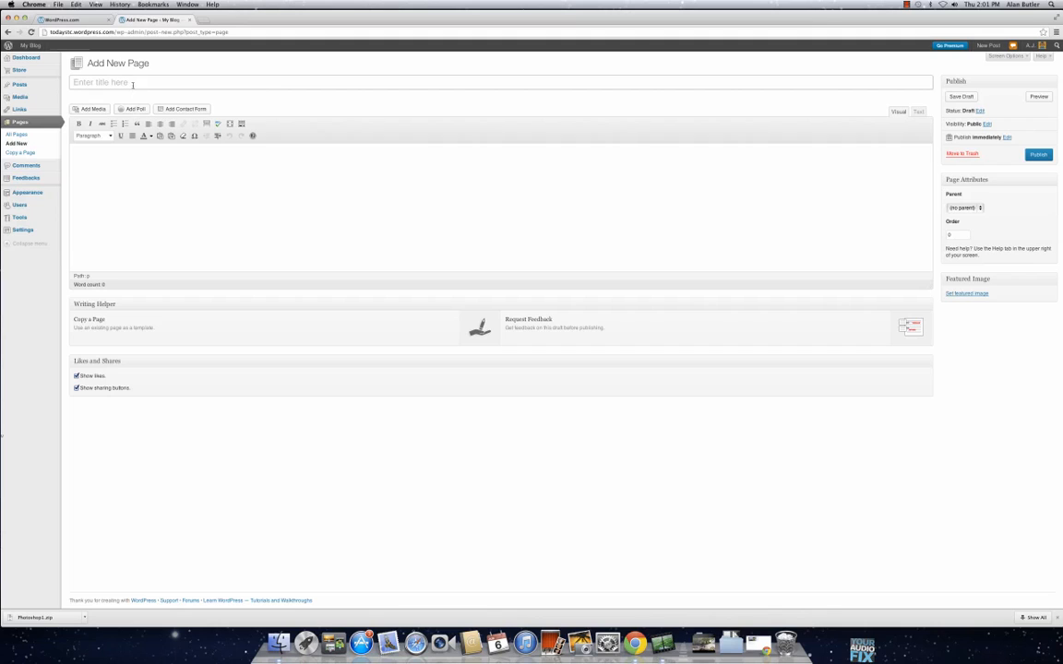
{"action": "left_click", "coordinate": [133, 85]}
{"action": "type", "text": "First page"}
{"action": "left_click", "coordinate": [164, 202]}
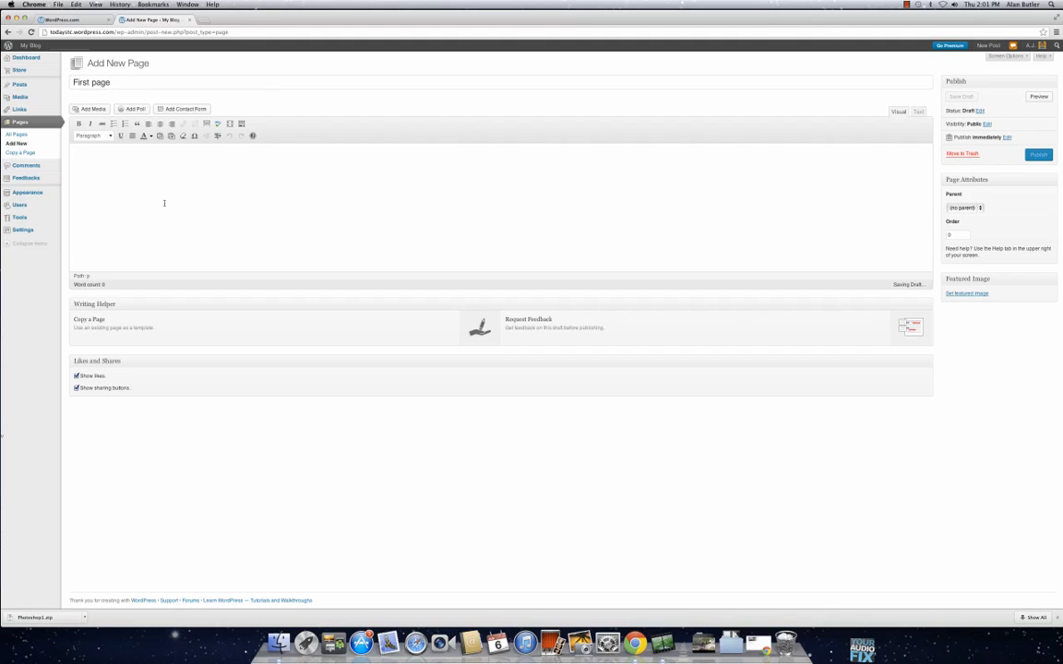
{"action": "type", "text": "Some text."}
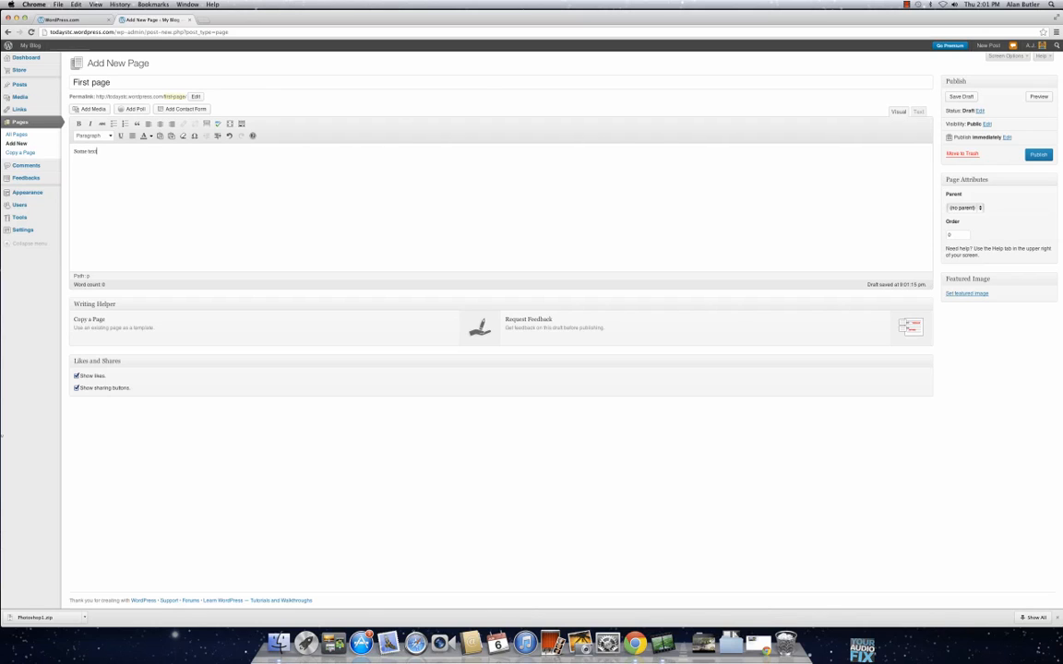
{"action": "left_click", "coordinate": [1037, 156]}
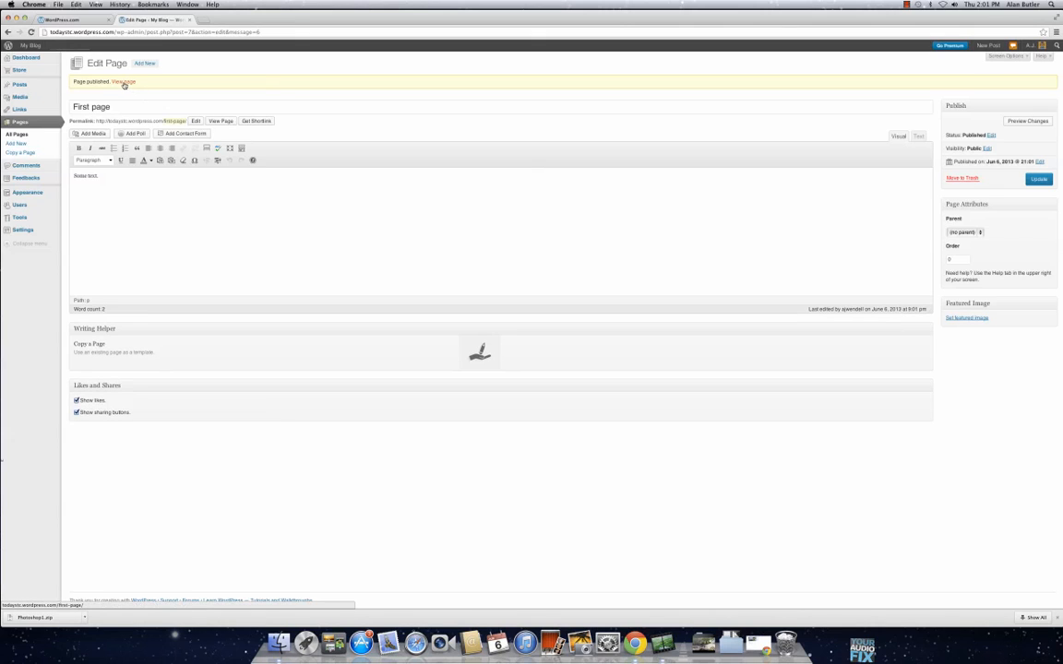
Step: Check the blog's comments list and open the theme management page
{"action": "left_click", "coordinate": [53, 166]}
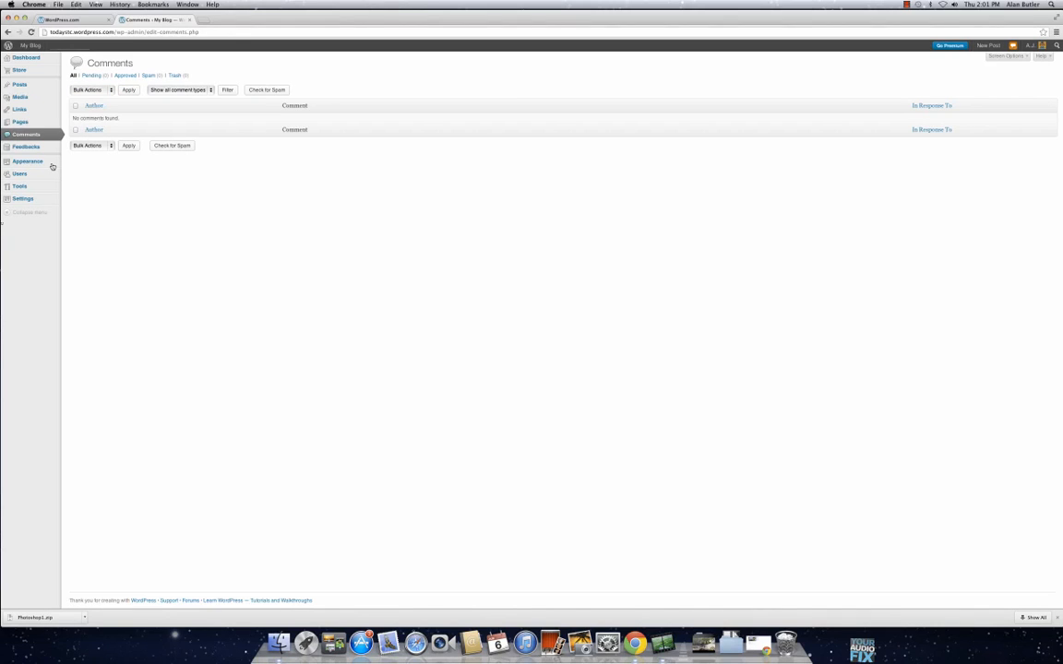
{"action": "mouse_move", "coordinate": [51, 153]}
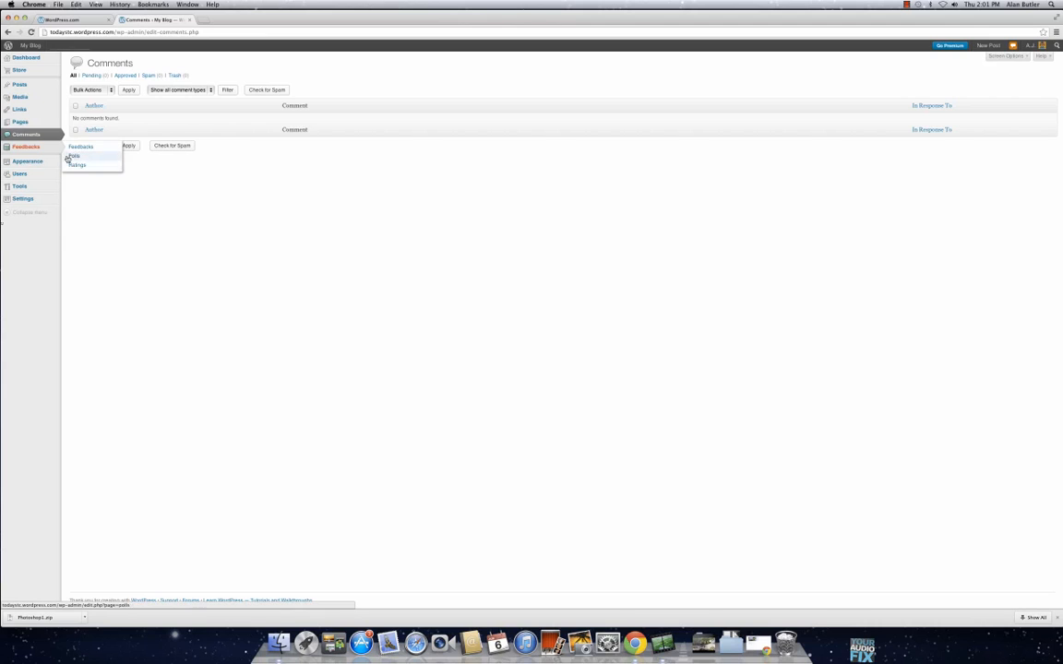
{"action": "left_click", "coordinate": [74, 164]}
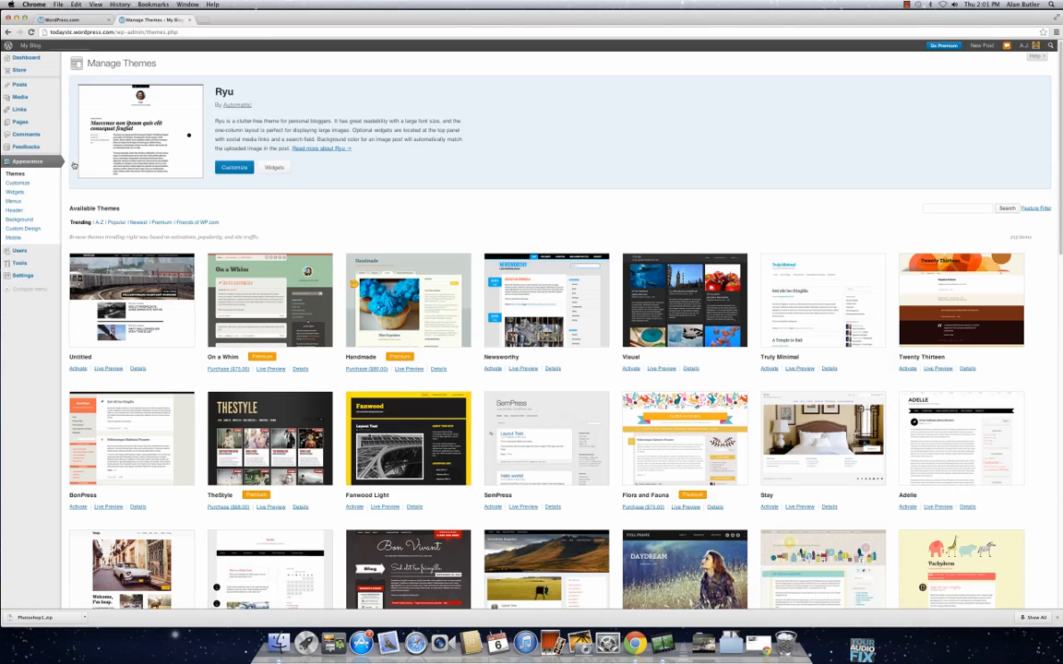
Step: Open the live blog in a separate browser tab and place the Manage Themes tab after it
{"action": "left_click", "coordinate": [32, 45], "text": "super"}
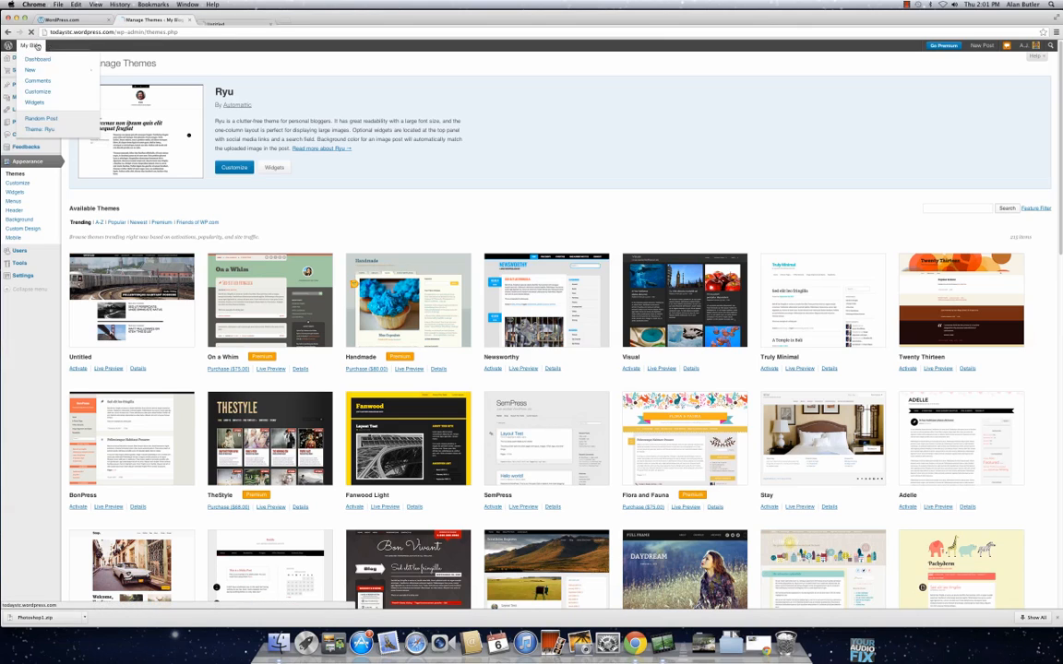
{"action": "left_click", "coordinate": [223, 19]}
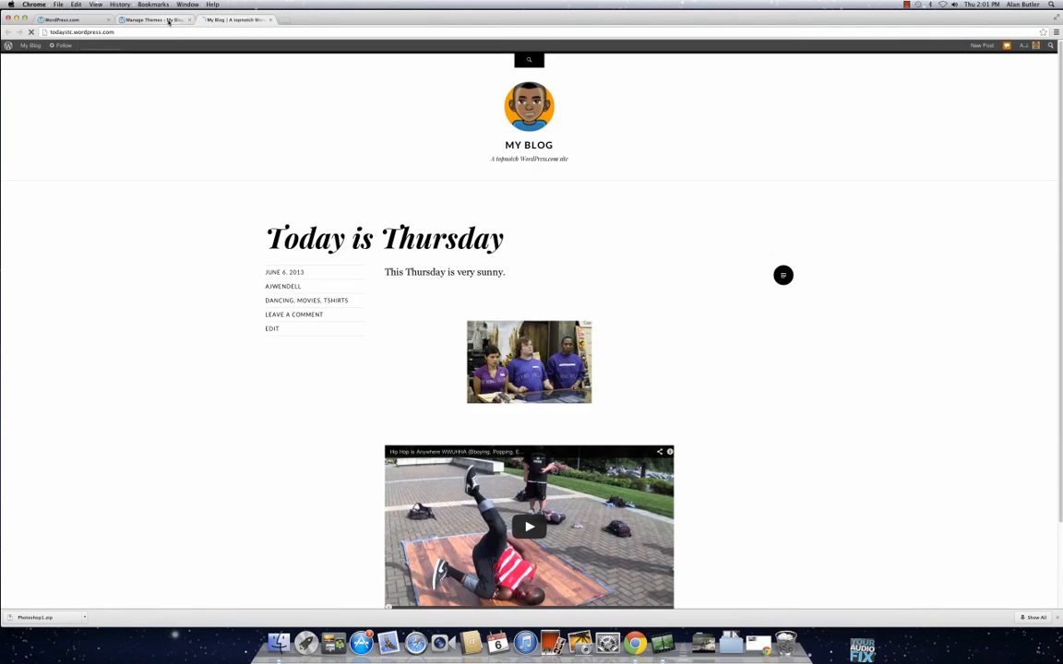
{"action": "left_click_drag", "start_coordinate": [155, 20], "coordinate": [236, 18]}
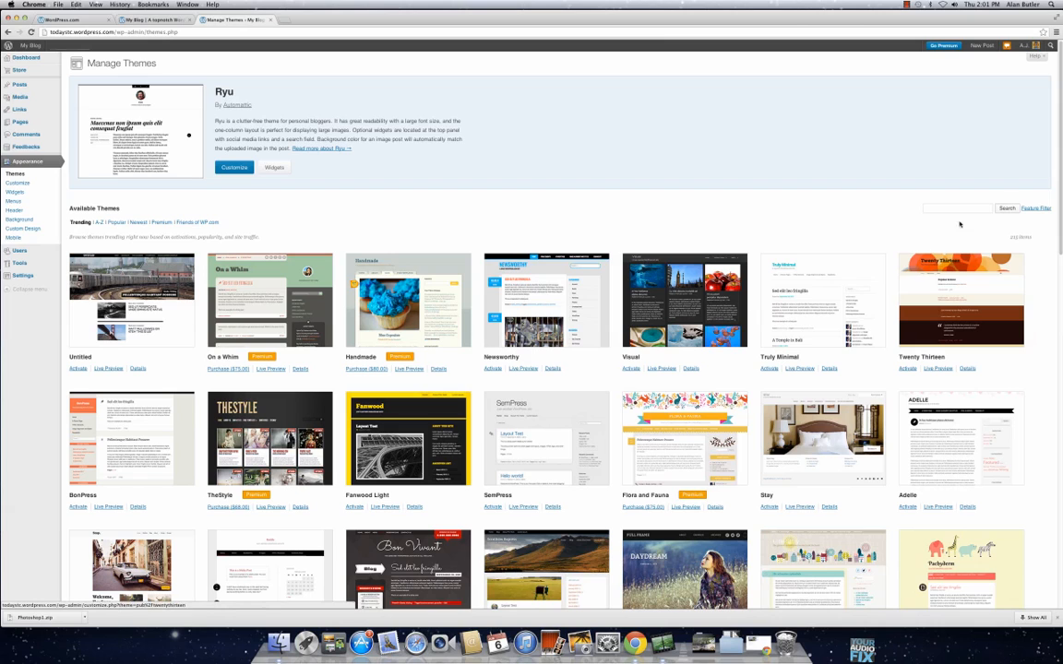
Step: Filter the available themes to those with two columns and activate the free Reddle theme
{"action": "left_click", "coordinate": [1033, 210]}
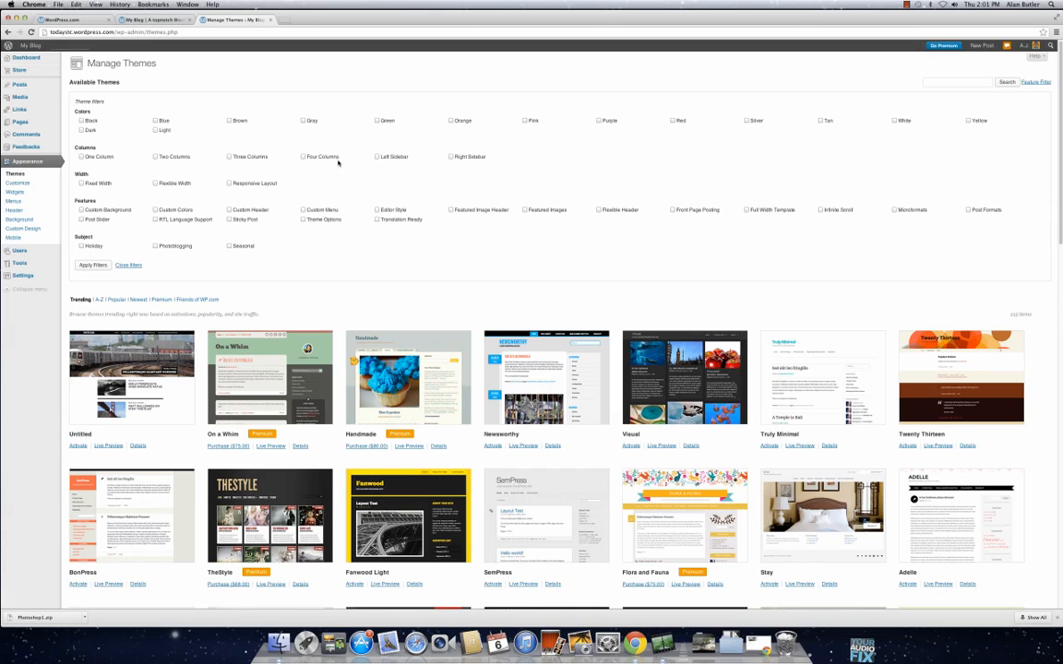
{"action": "left_click", "coordinate": [155, 157]}
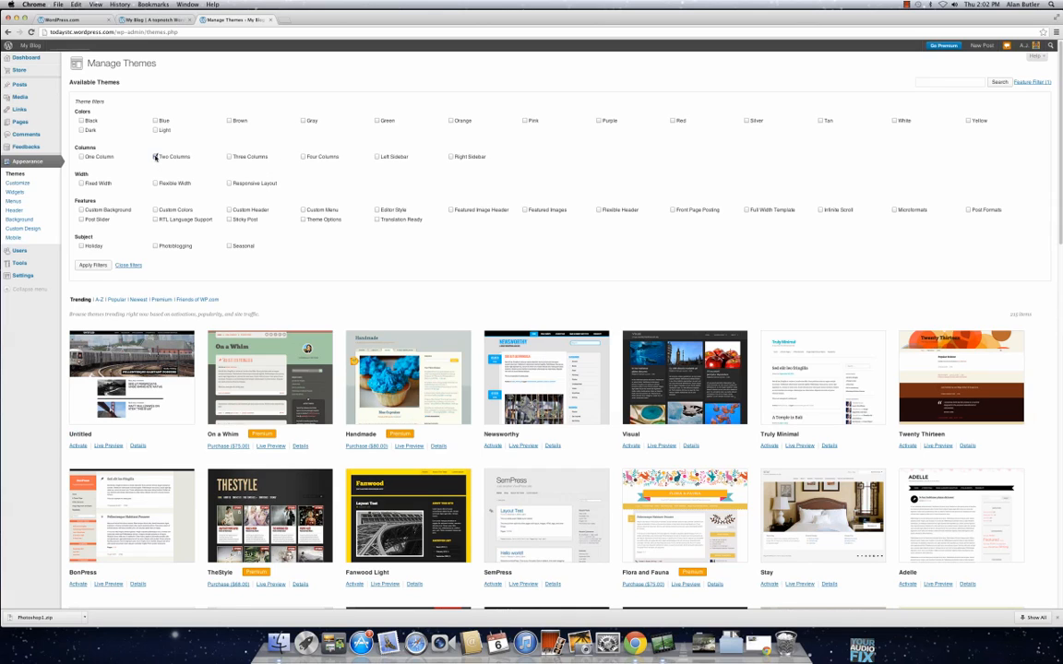
{"action": "left_click", "coordinate": [98, 265]}
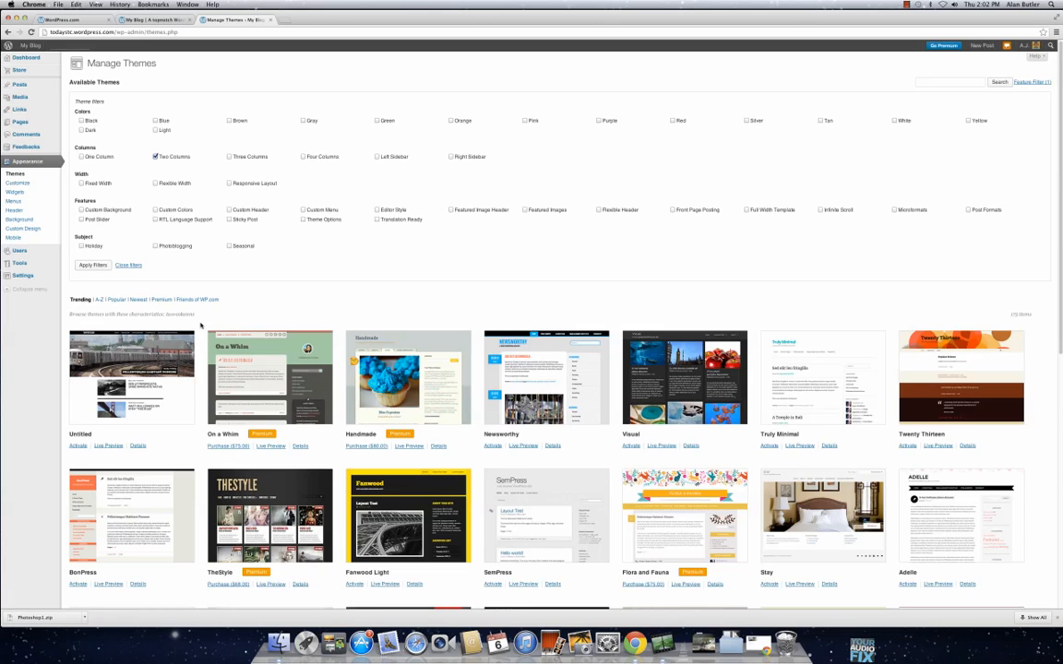
{"action": "scroll", "coordinate": [340, 298], "scroll_direction": "down", "scroll_amount": 5}
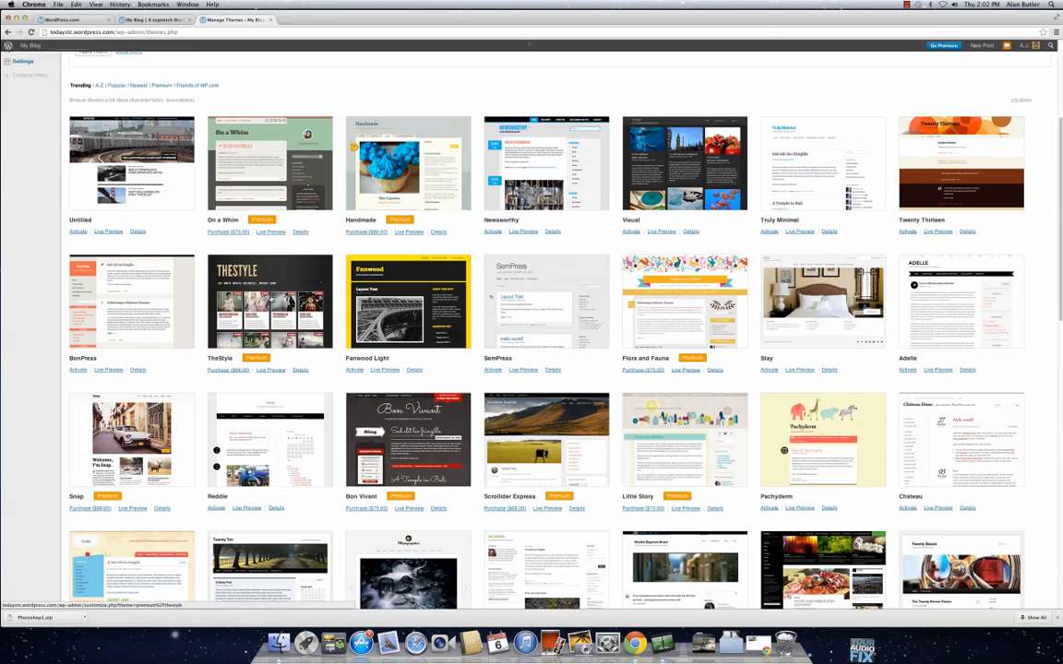
{"action": "scroll", "coordinate": [425, 387], "scroll_direction": "down", "scroll_amount": 3}
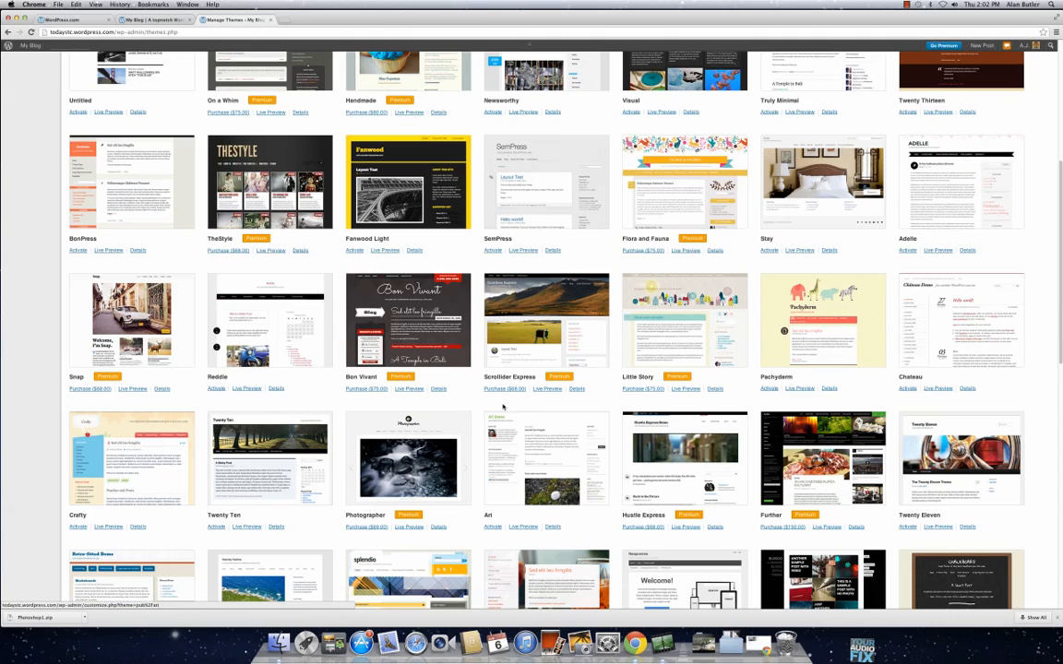
{"action": "left_click", "coordinate": [217, 390]}
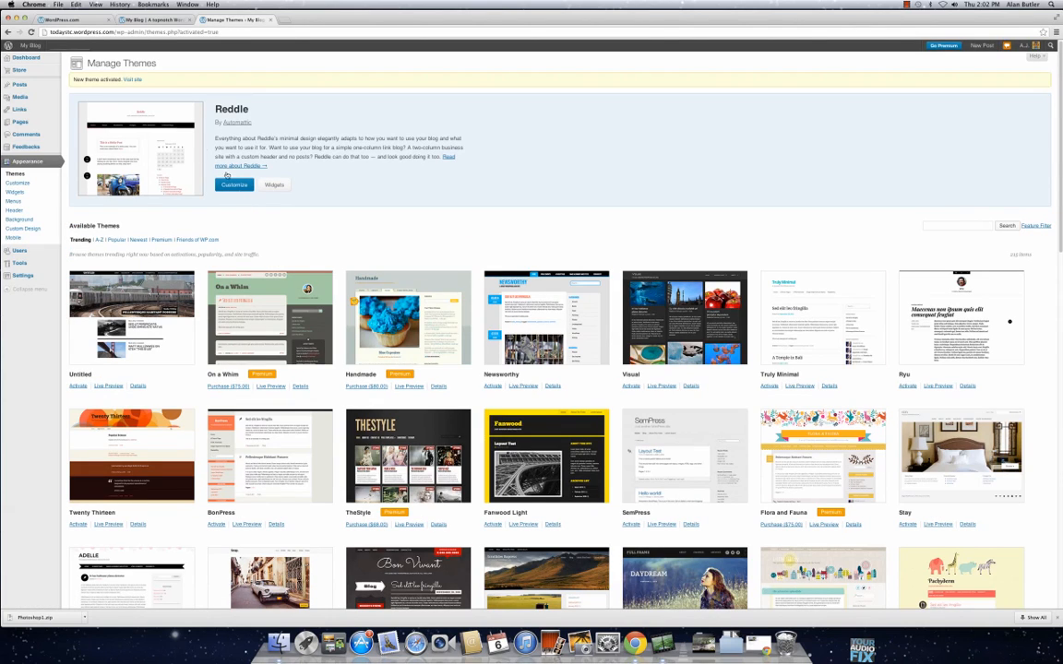
Step: Reload the live blog to view the new theme and open "First page" from its sidebar
{"action": "mouse_move", "coordinate": [109, 37]}
{"action": "left_click", "coordinate": [153, 20]}
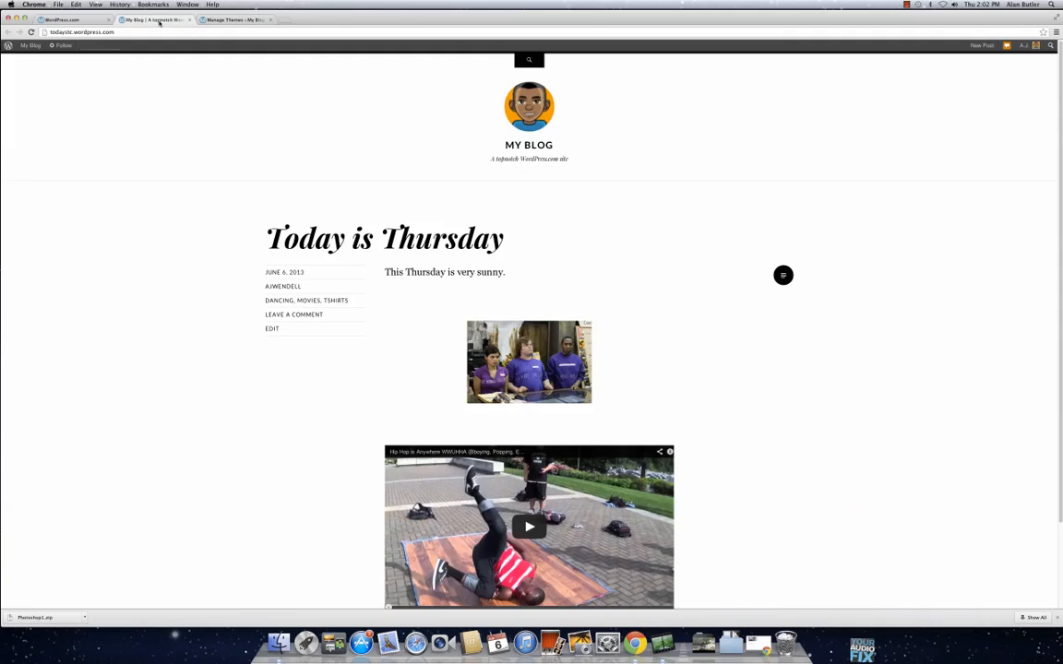
{"action": "key", "text": "super+r"}
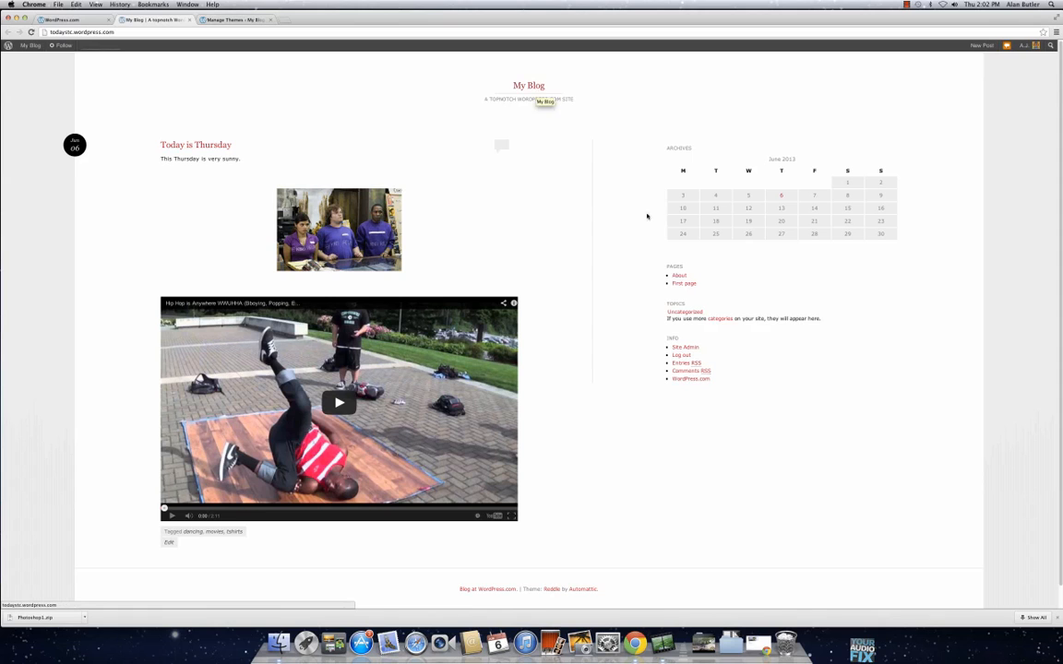
{"action": "left_click", "coordinate": [688, 284]}
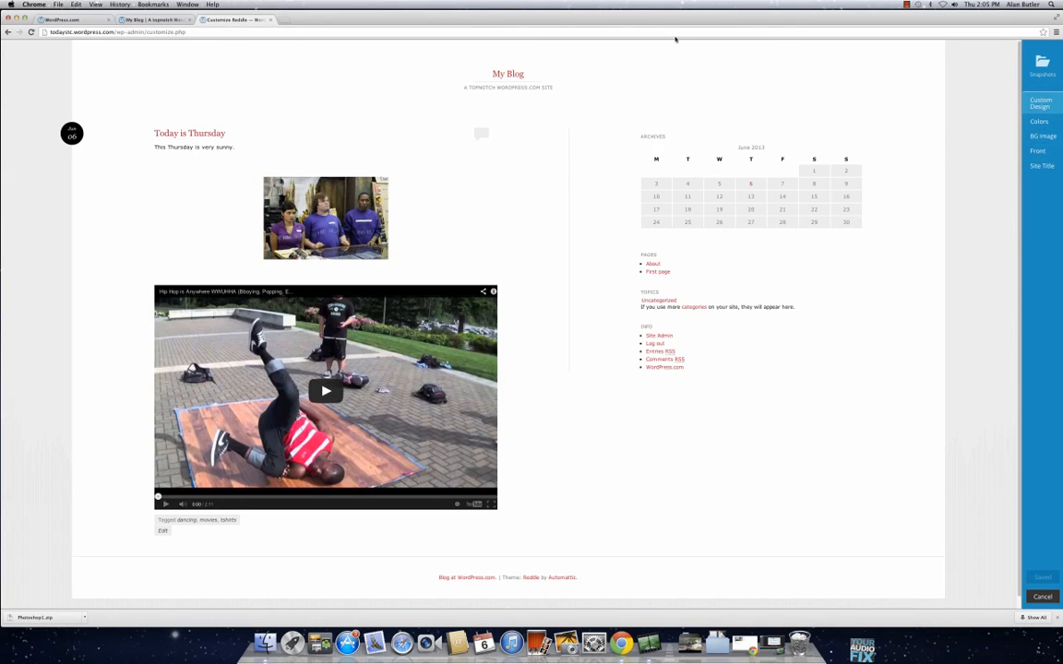
Step: Go to the widget management page and add the Links widget to the end of Sidebar 1
{"action": "left_click", "coordinate": [7, 31]}
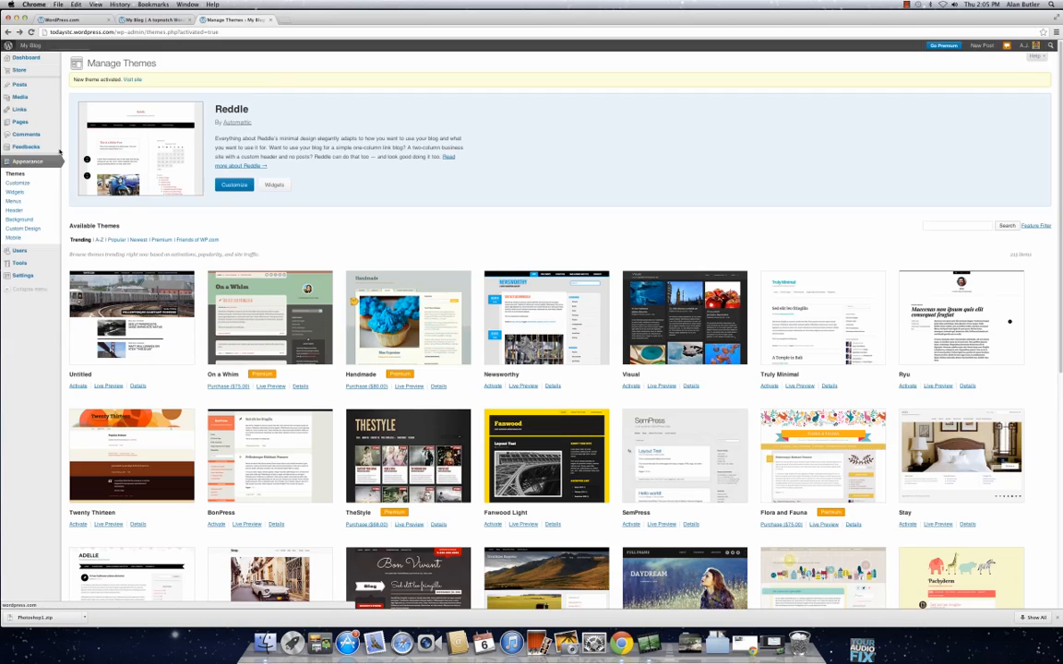
{"action": "left_click", "coordinate": [32, 194]}
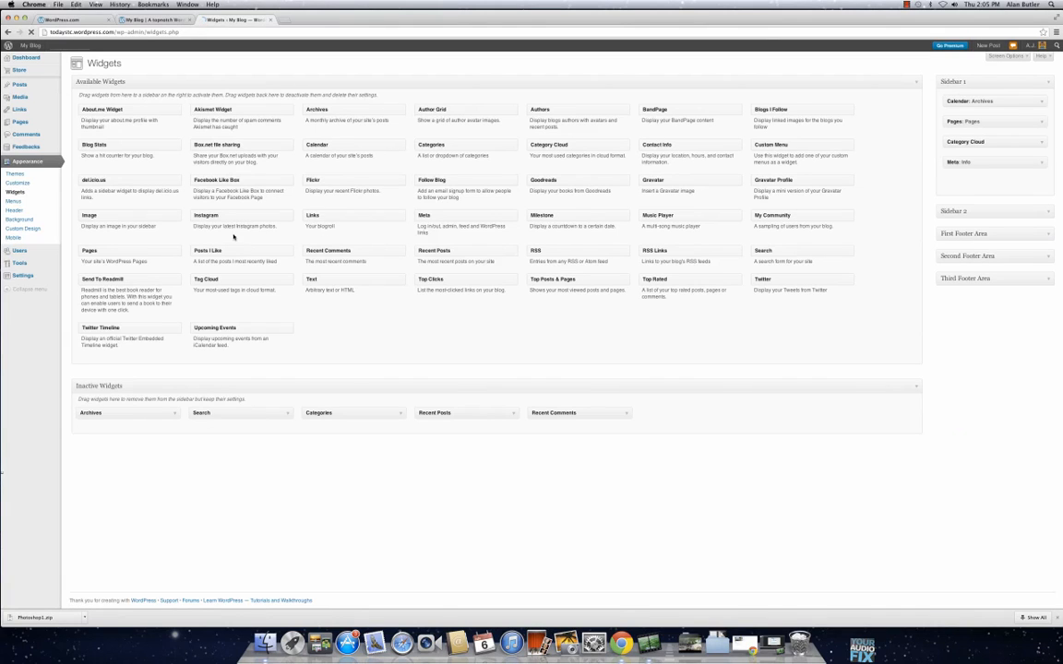
{"action": "left_click_drag", "start_coordinate": [329, 216], "coordinate": [996, 185]}
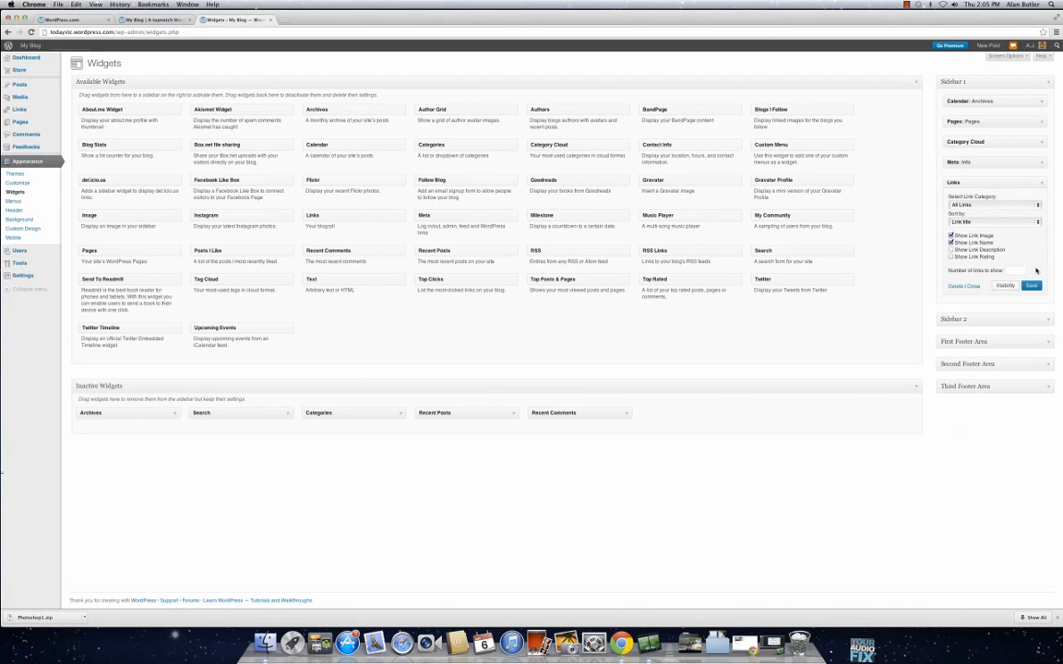
Step: Reload the live blog, try the Youtube link in the sidebar's blogroll, and return to the blog
{"action": "left_click", "coordinate": [151, 19]}
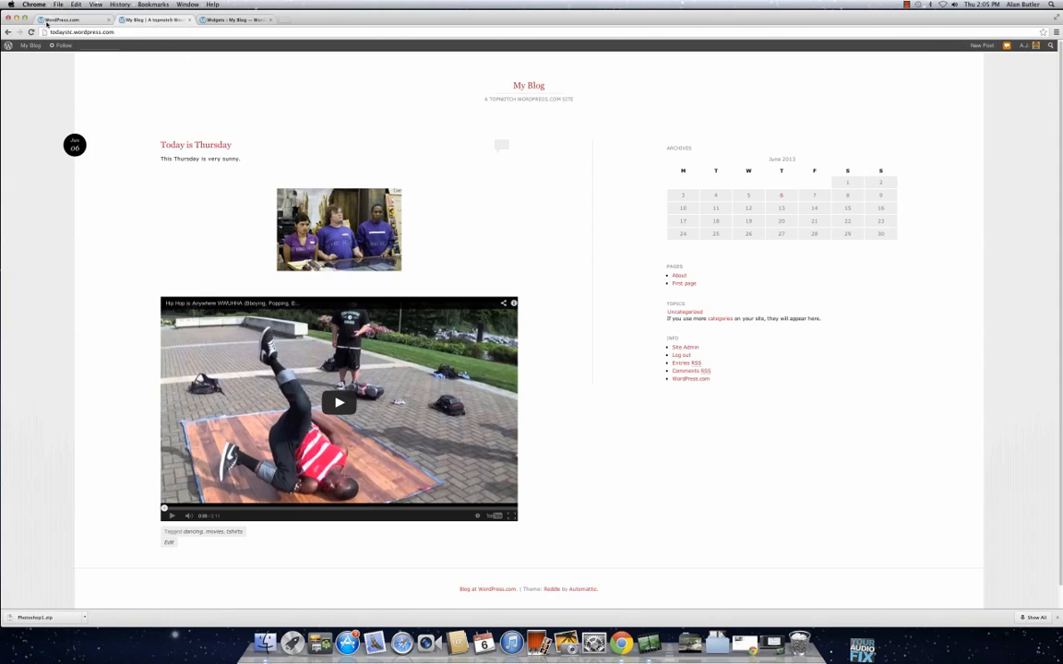
{"action": "left_click", "coordinate": [30, 32]}
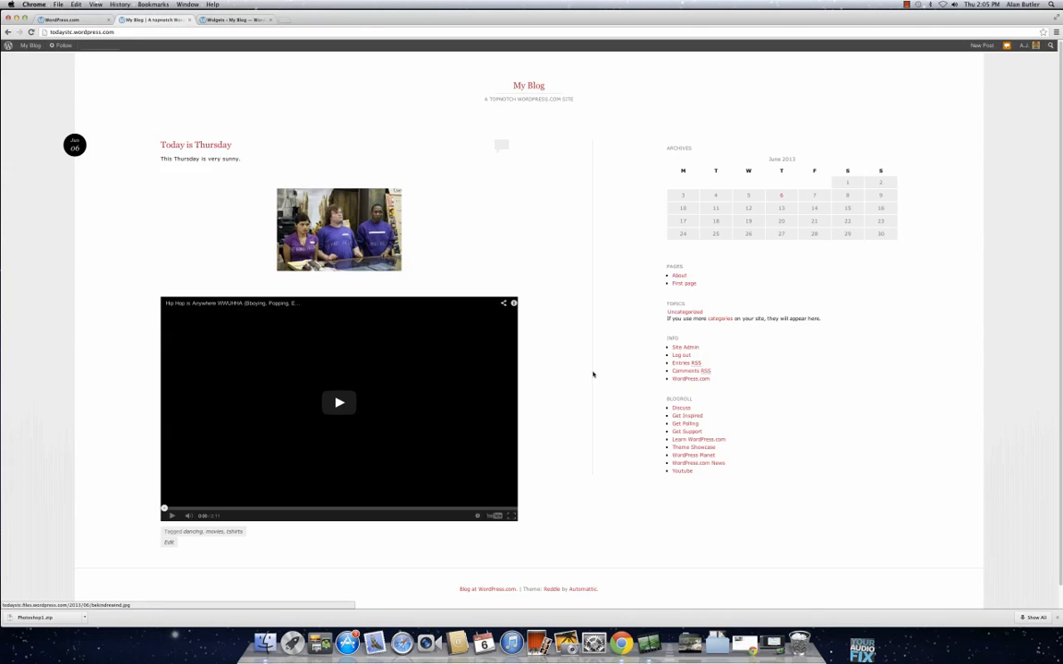
{"action": "left_click", "coordinate": [686, 471]}
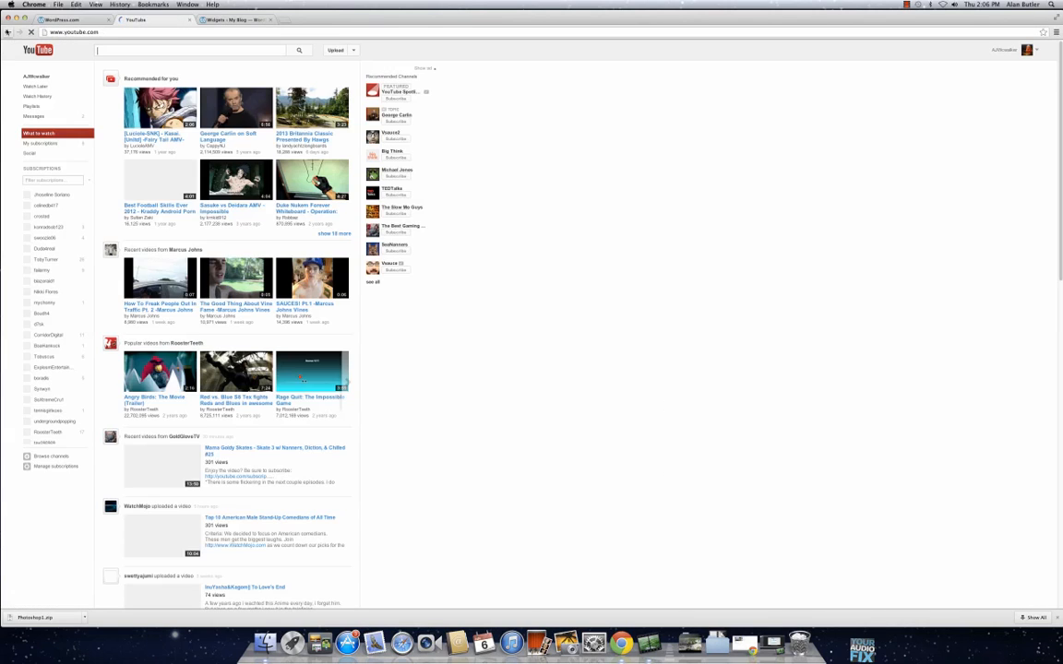
{"action": "left_click", "coordinate": [9, 32]}
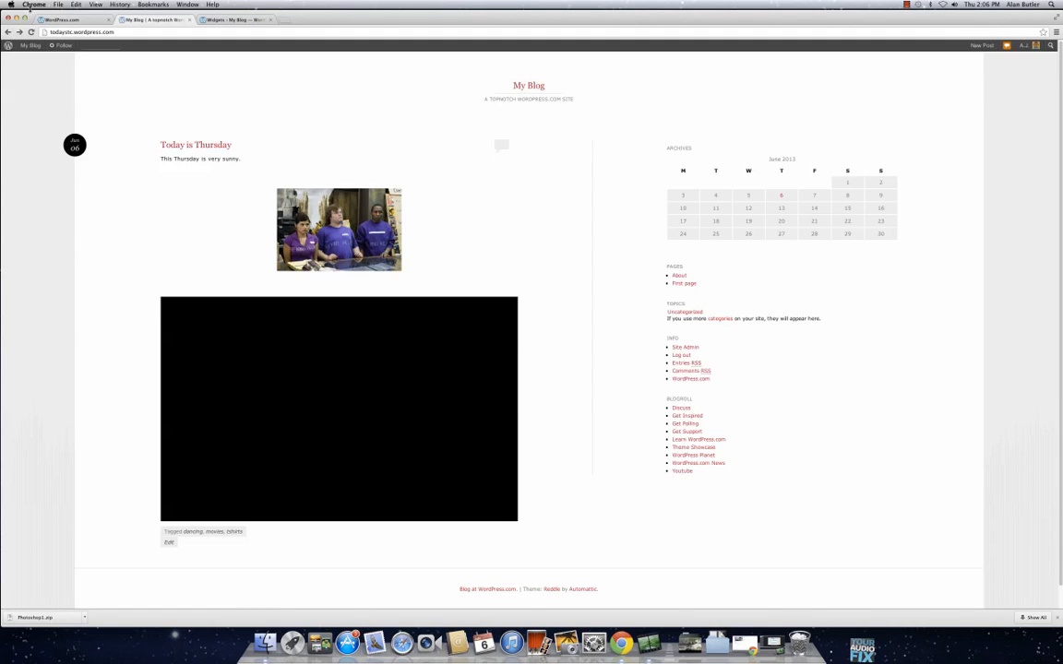
Step: Remove the Links widget from Sidebar 1 on the widget management page
{"action": "left_click", "coordinate": [242, 19]}
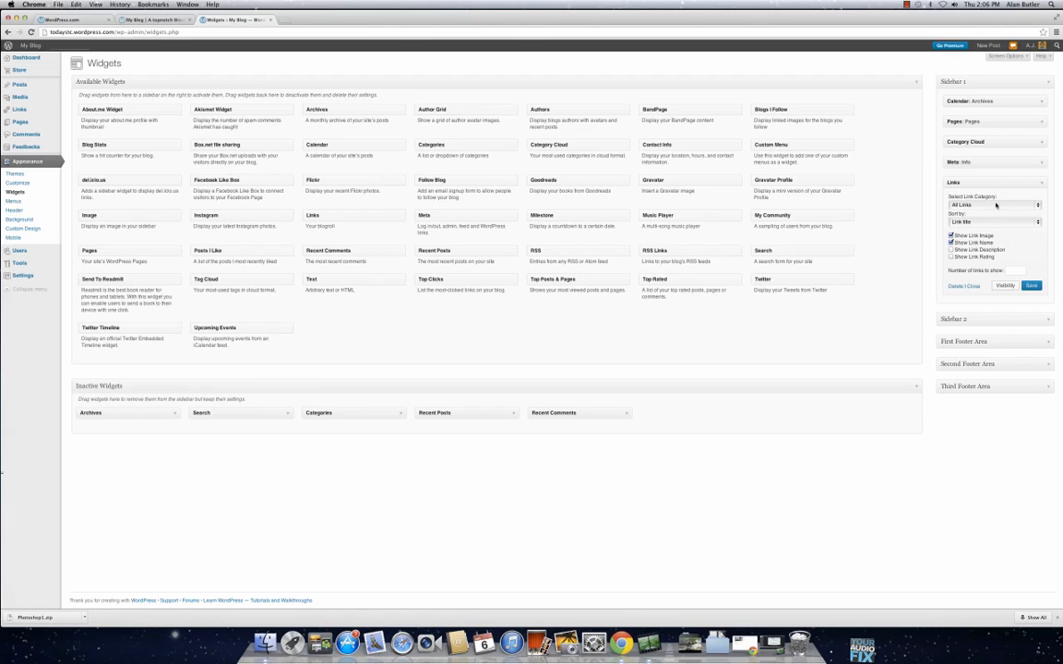
{"action": "left_click_drag", "start_coordinate": [996, 183], "coordinate": [480, 262]}
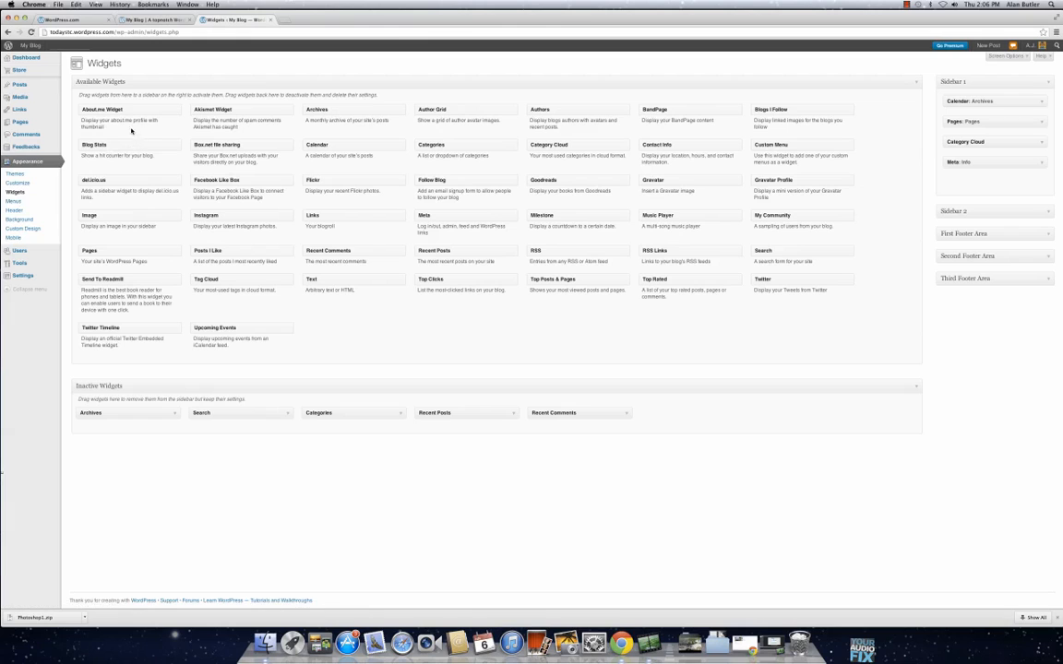
Step: Review the menu editor and the custom header settings, checking each against the live blog
{"action": "left_click", "coordinate": [35, 202]}
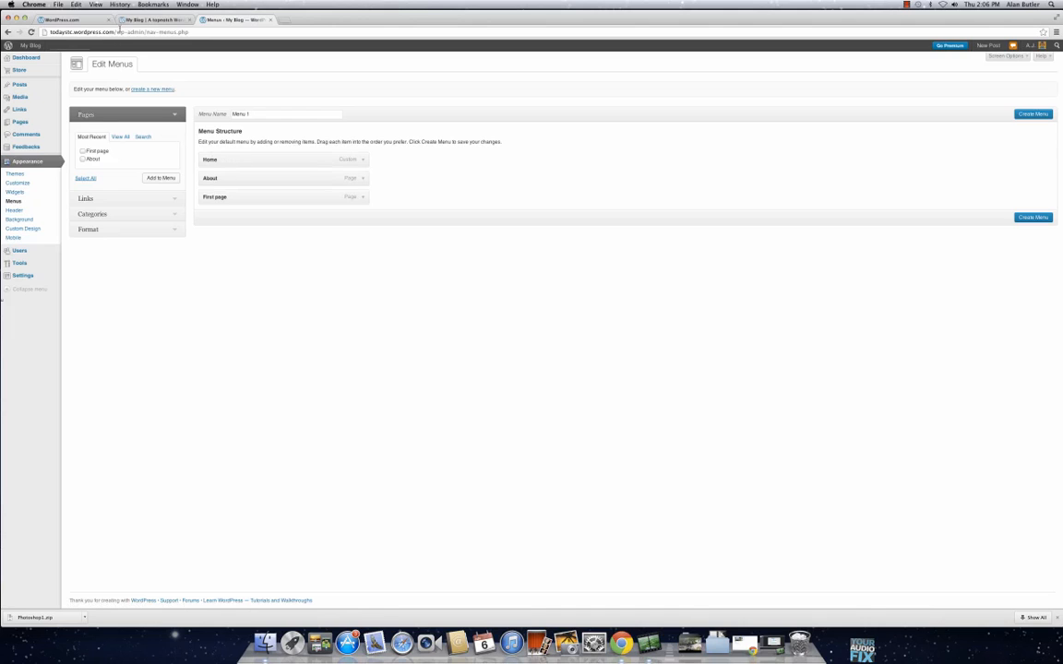
{"action": "left_click", "coordinate": [125, 19]}
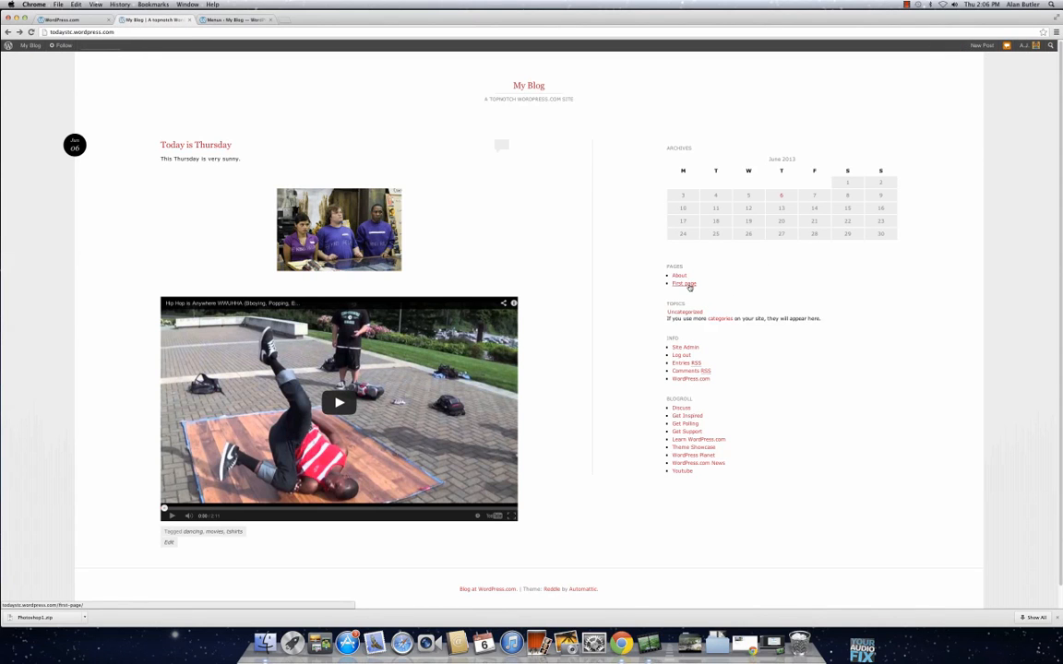
{"action": "left_click", "coordinate": [236, 19]}
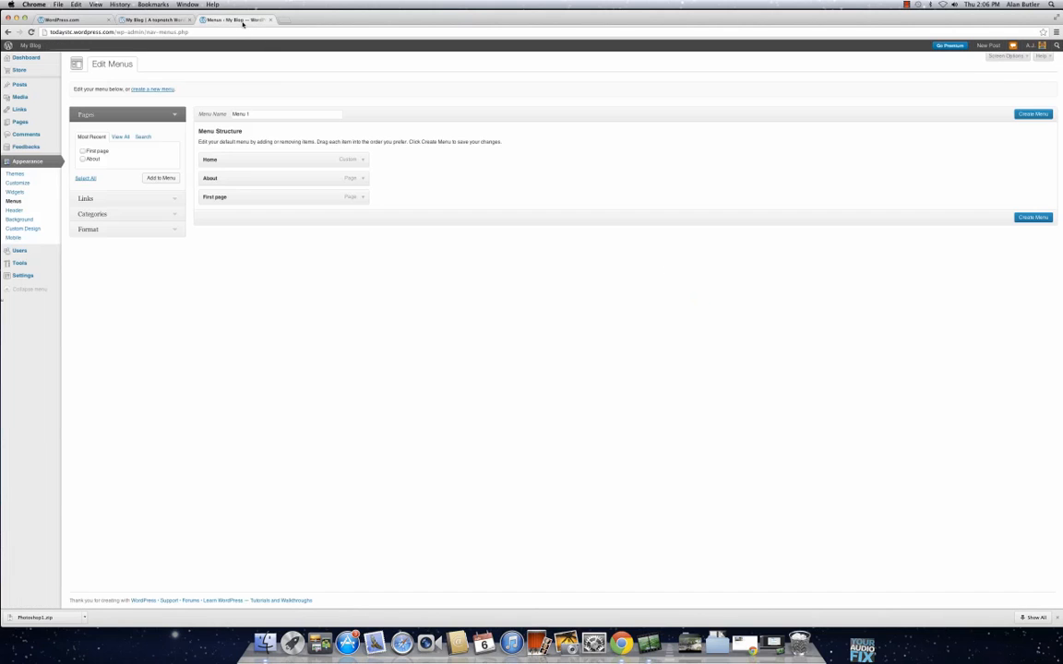
{"action": "left_click", "coordinate": [14, 210]}
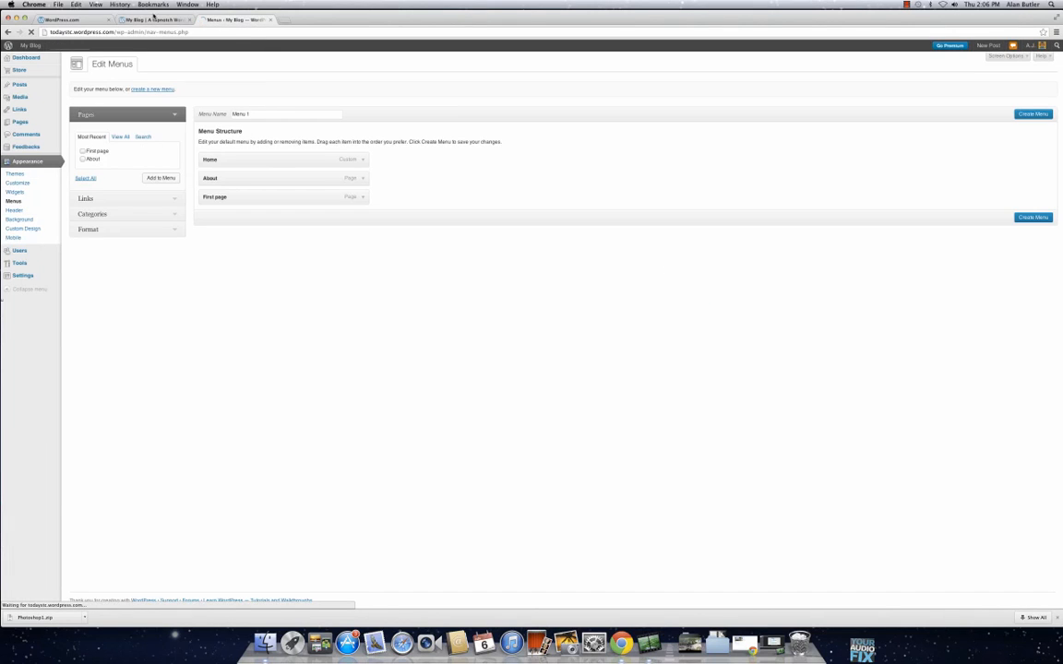
{"action": "left_click", "coordinate": [152, 19]}
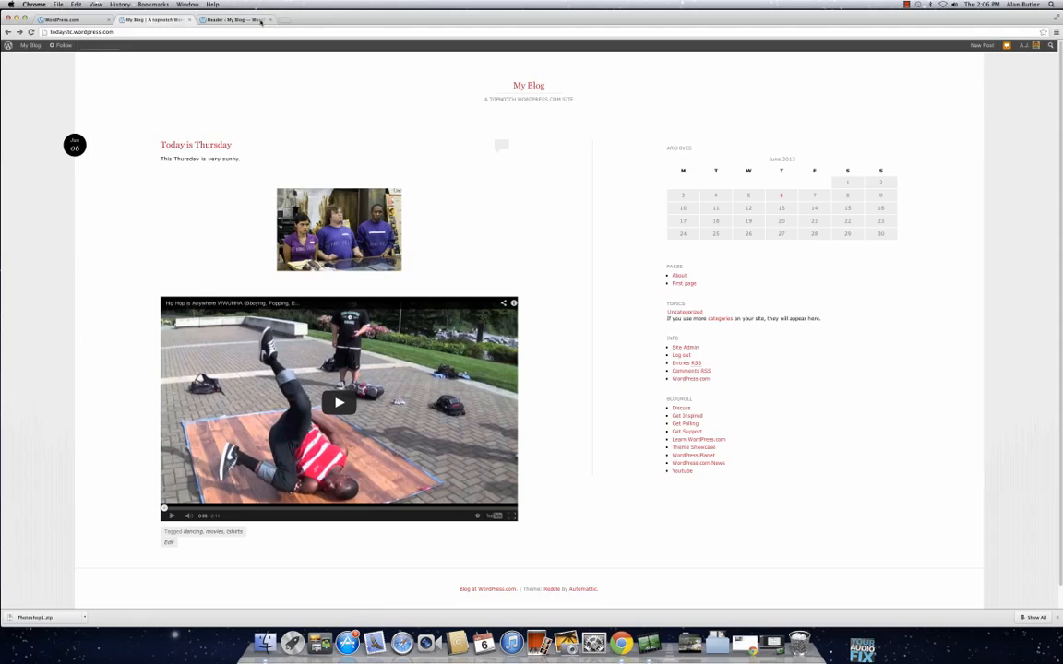
{"action": "left_click", "coordinate": [248, 19]}
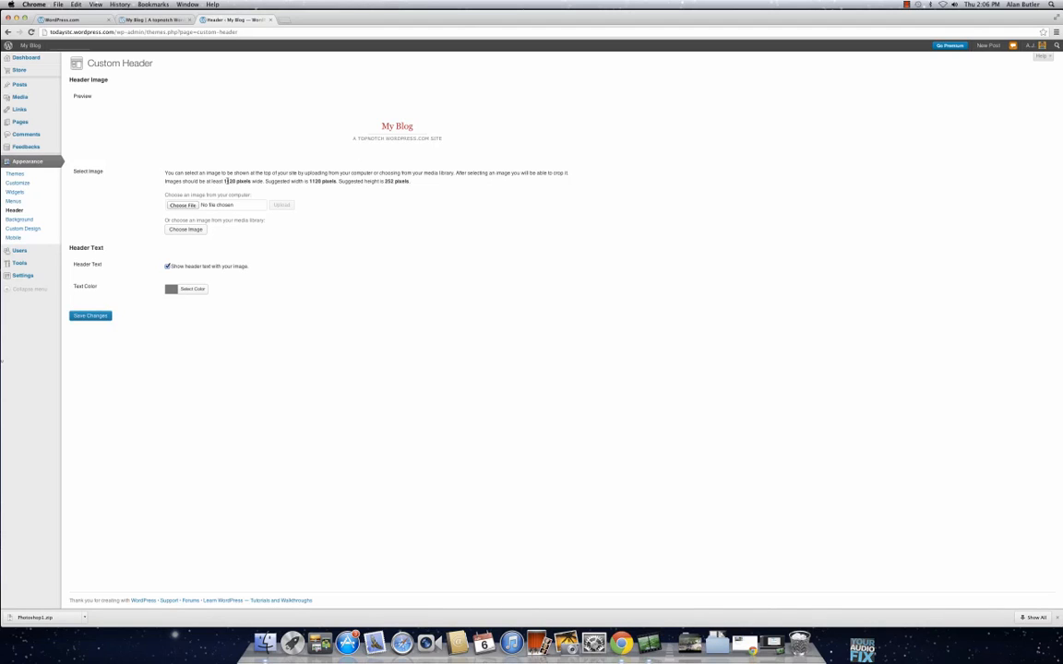
Step: Compare the custom background settings with the live blog's background and look over the mobile theme options
{"action": "left_click", "coordinate": [41, 219]}
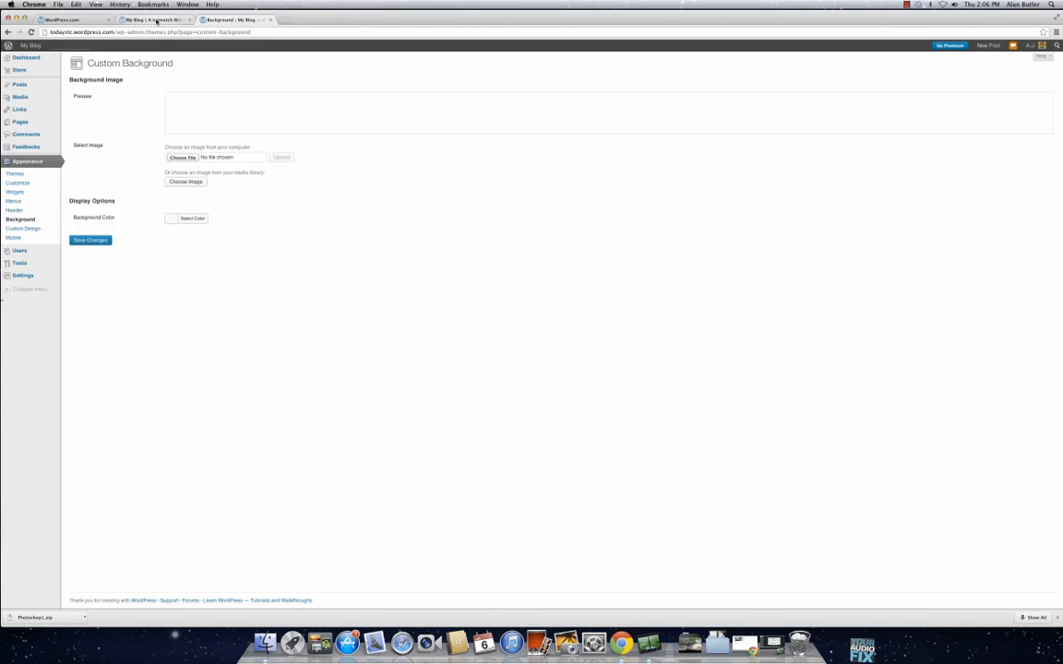
{"action": "left_click", "coordinate": [155, 19]}
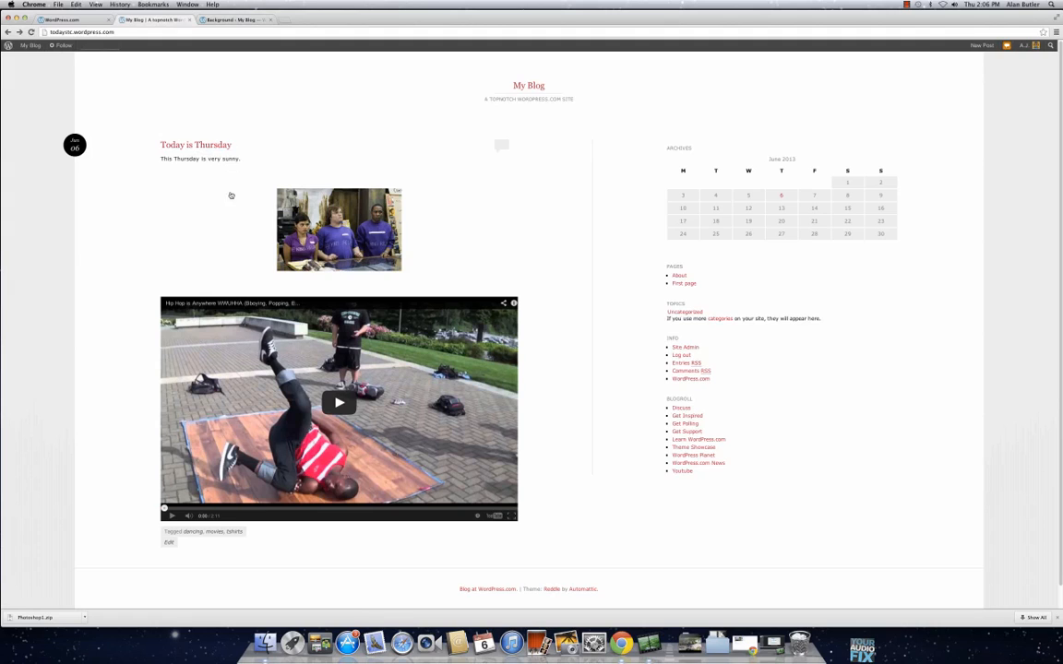
{"action": "left_click", "coordinate": [221, 21]}
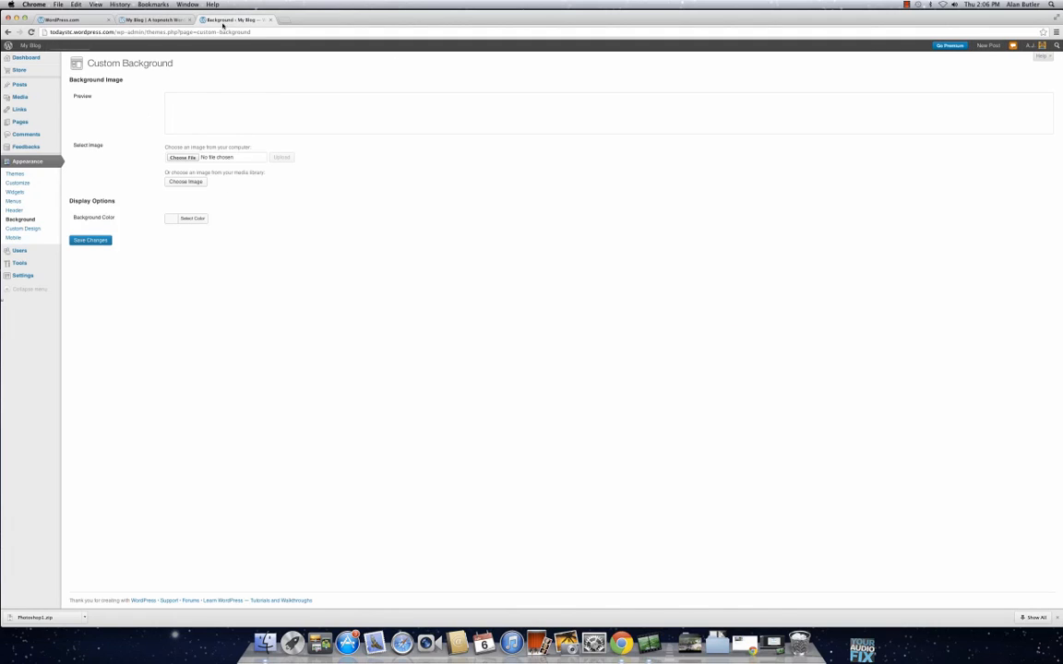
{"action": "left_click", "coordinate": [36, 237]}
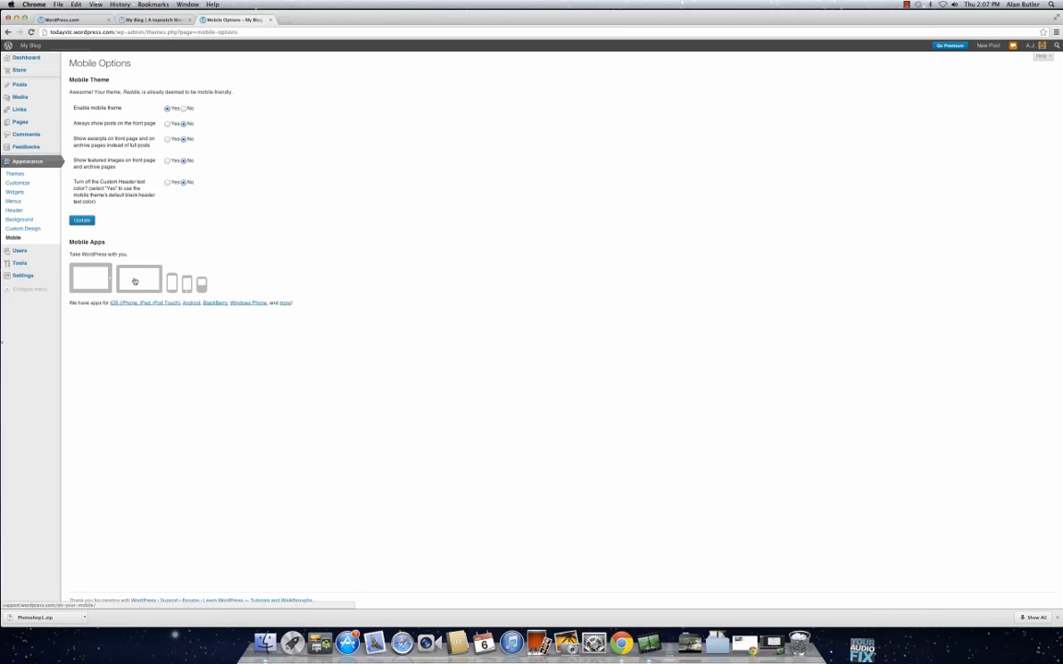
Step: Examine the blog's user list and the roles that can be assigned, leaving the role unchanged
{"action": "mouse_move", "coordinate": [20, 250]}
{"action": "left_click", "coordinate": [72, 252]}
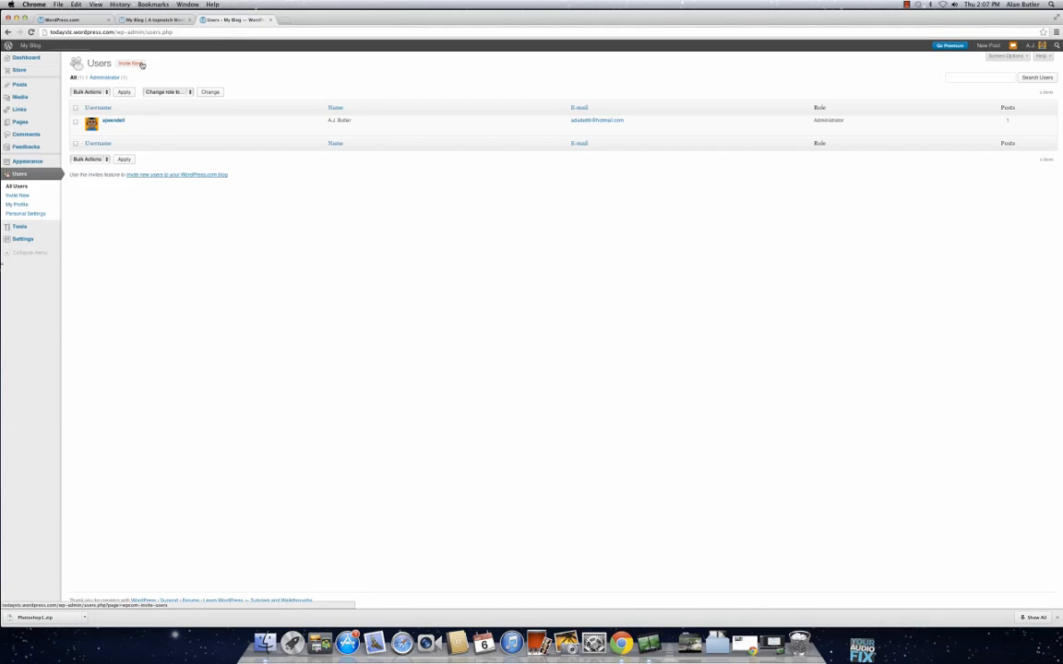
{"action": "left_click", "coordinate": [167, 93]}
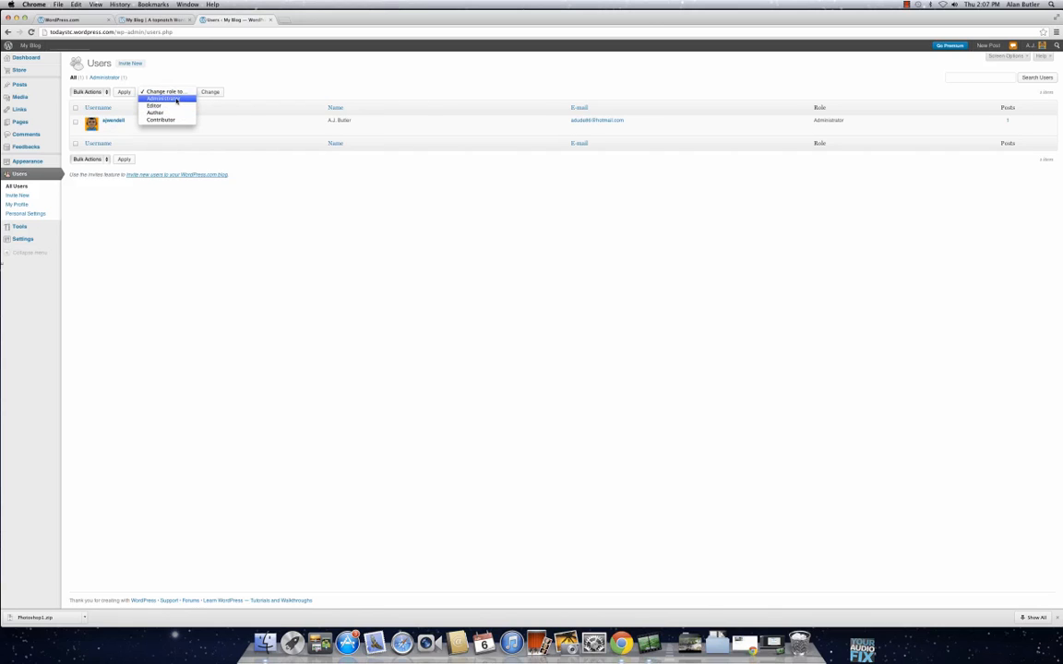
{"action": "left_click", "coordinate": [112, 203]}
Step: Look through the blog's General, Writing, Reading, Discussion and Media settings
{"action": "mouse_move", "coordinate": [49, 232]}
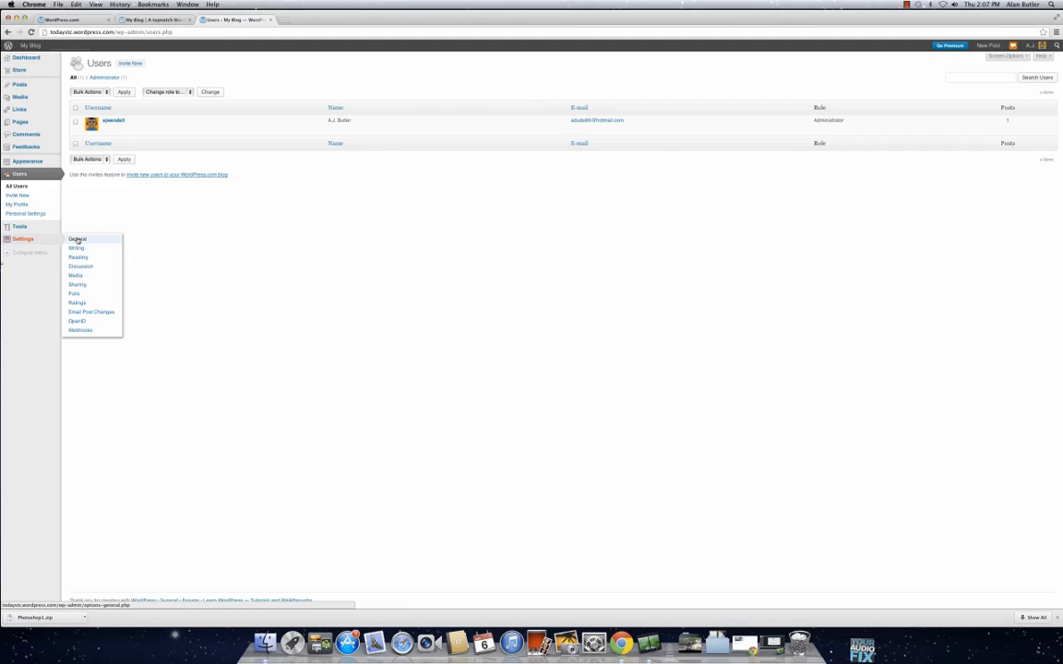
{"action": "left_click", "coordinate": [77, 240]}
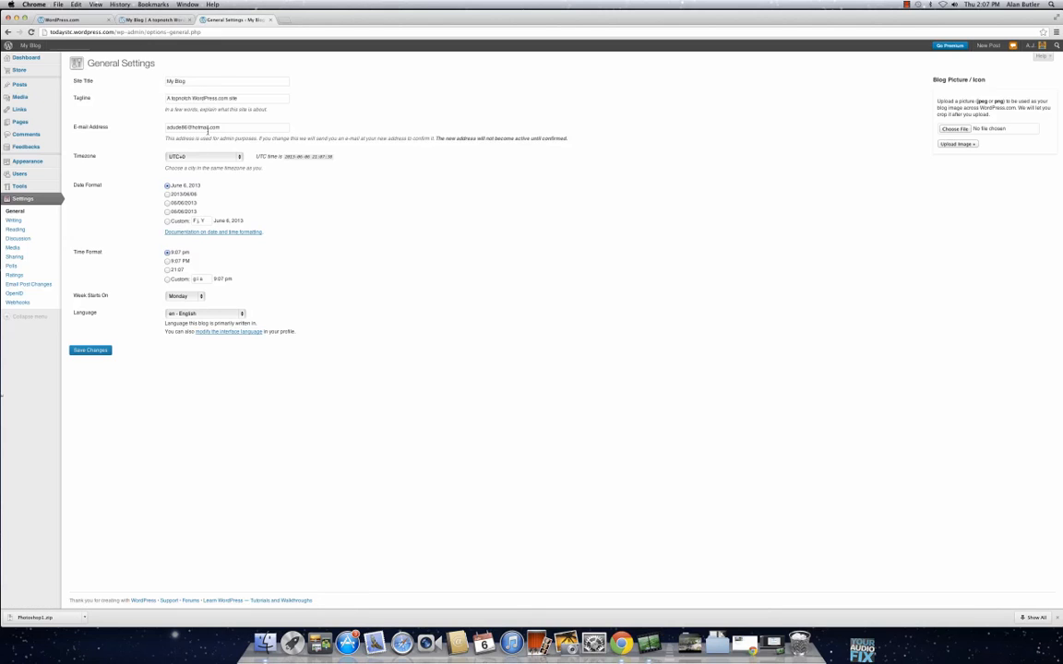
{"action": "left_click", "coordinate": [41, 220]}
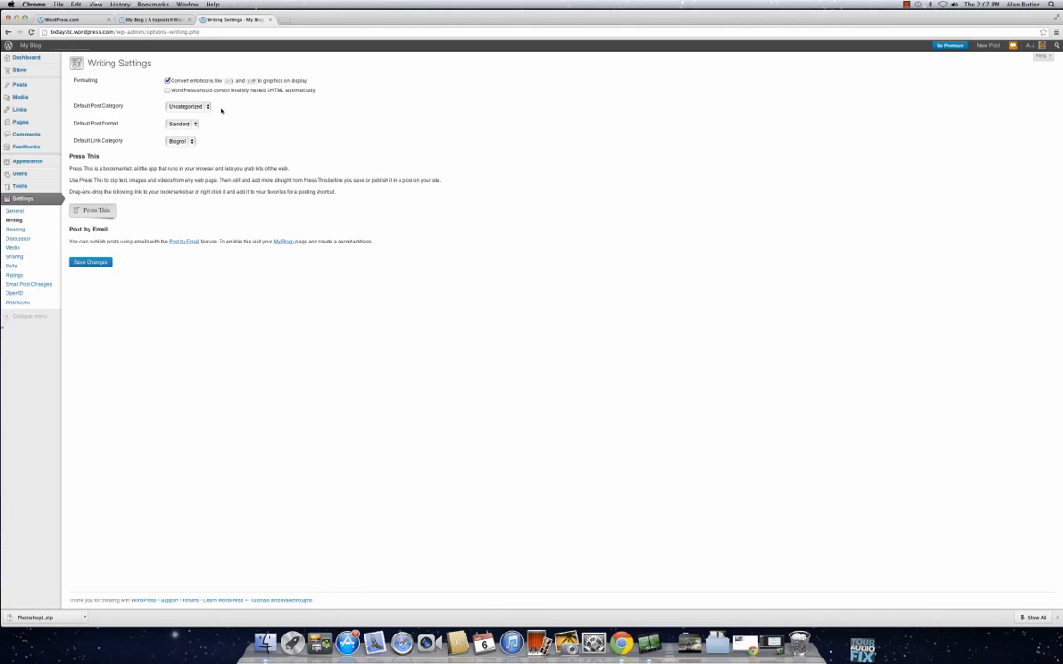
{"action": "left_click", "coordinate": [41, 230]}
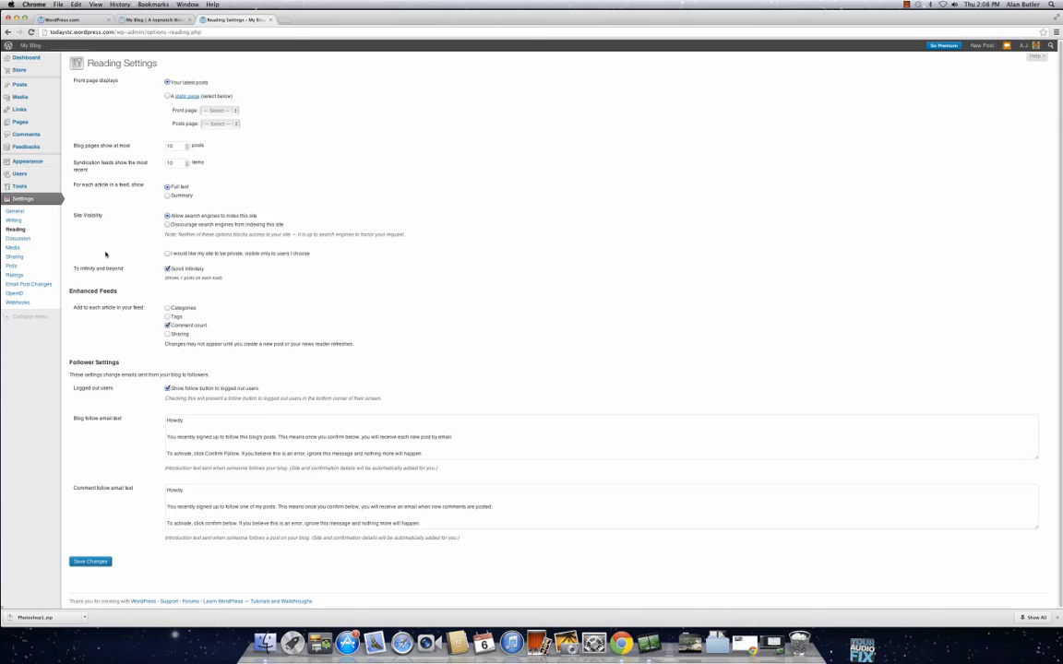
{"action": "left_click", "coordinate": [28, 239]}
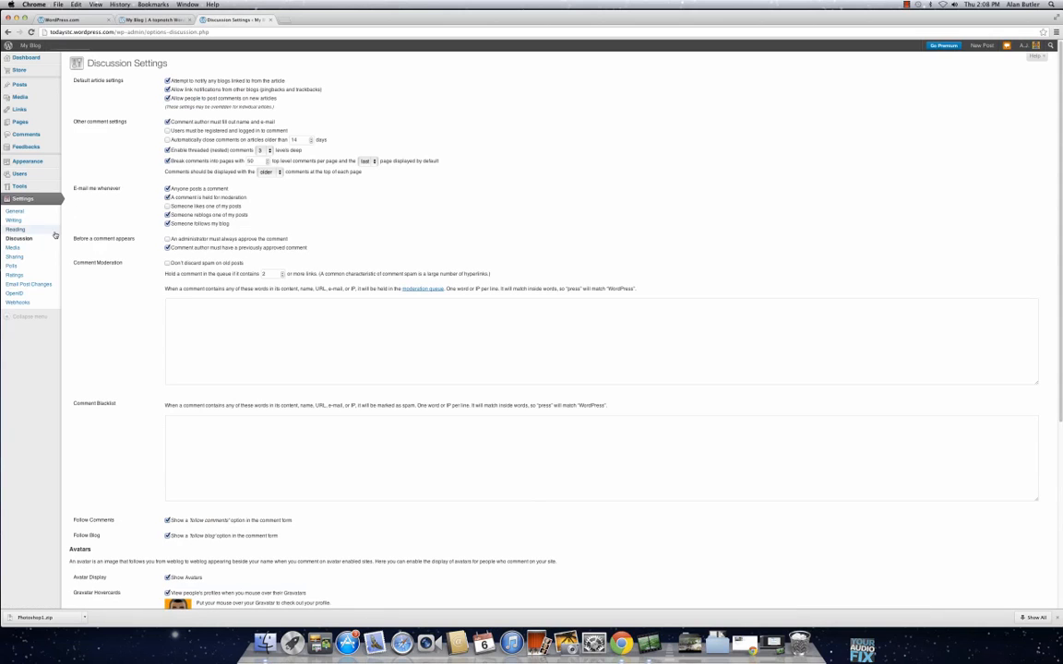
{"action": "left_click", "coordinate": [12, 248]}
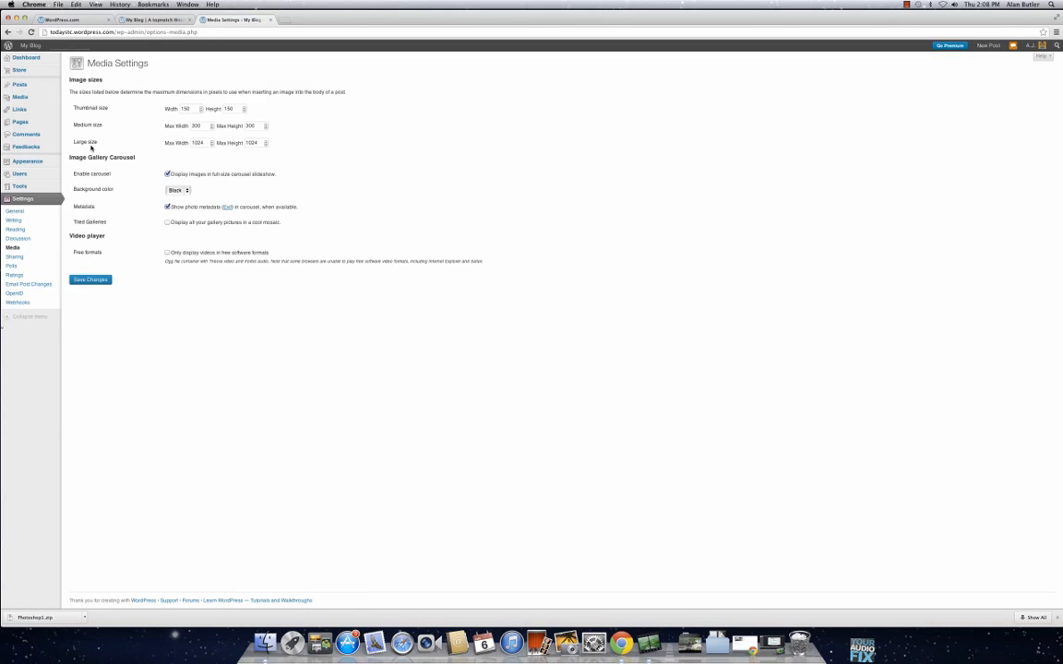
Step: Look through the blog's Poll and Rating settings, including the position choices for front page, archive and search results ratings, leaving them unchanged
{"action": "left_click", "coordinate": [40, 261]}
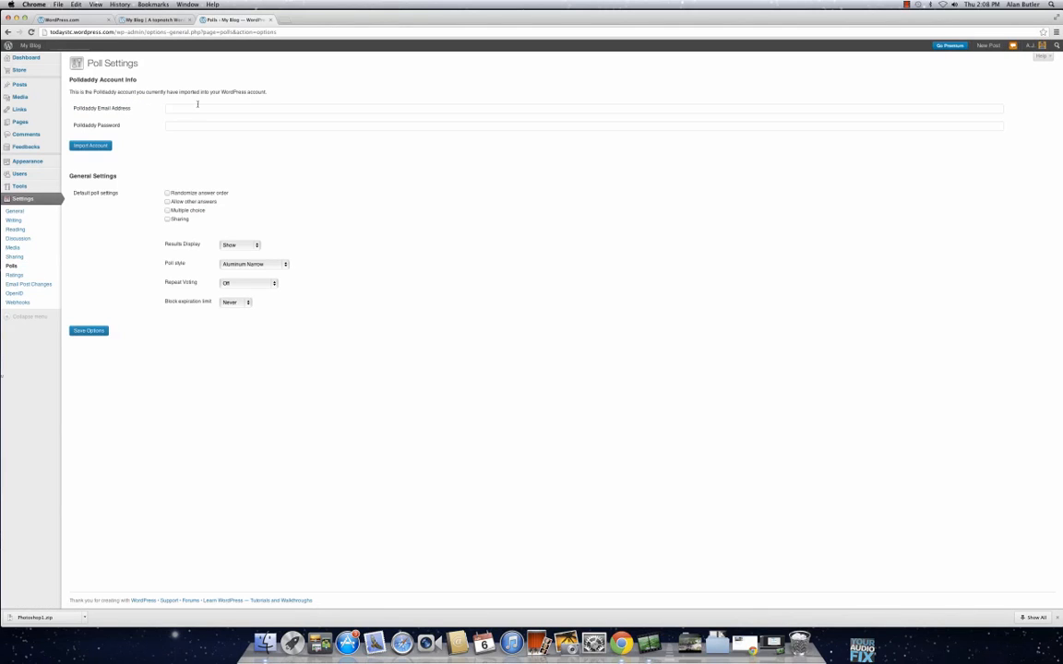
{"action": "left_click", "coordinate": [27, 277]}
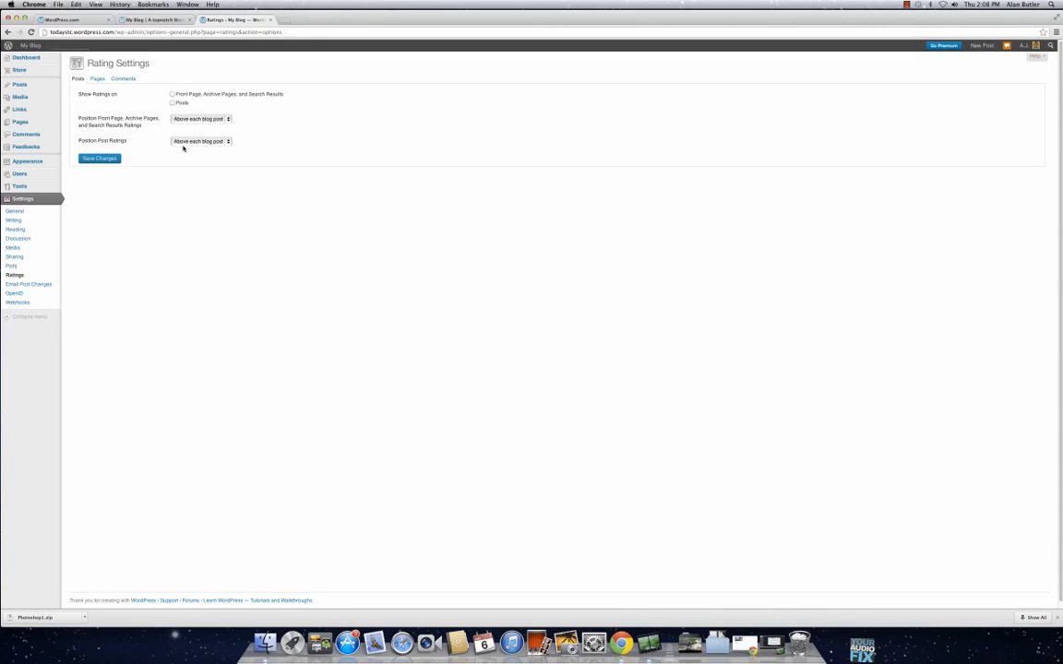
{"action": "left_click", "coordinate": [227, 120]}
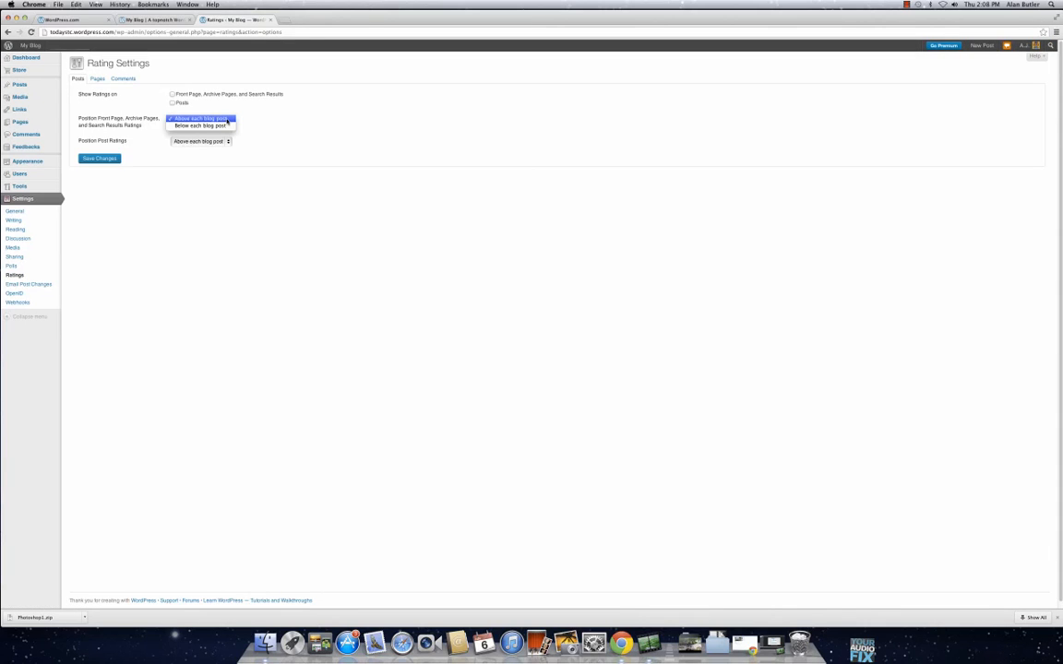
{"action": "left_click", "coordinate": [212, 102]}
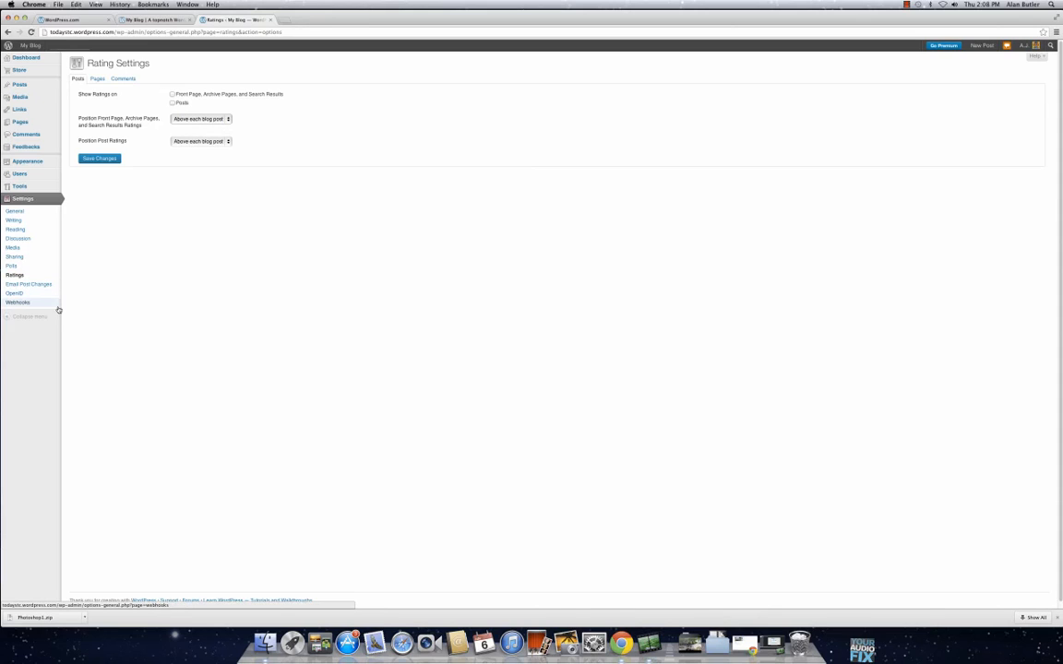
Step: Return to the blog's Dashboard home page
{"action": "mouse_move", "coordinate": [56, 62]}
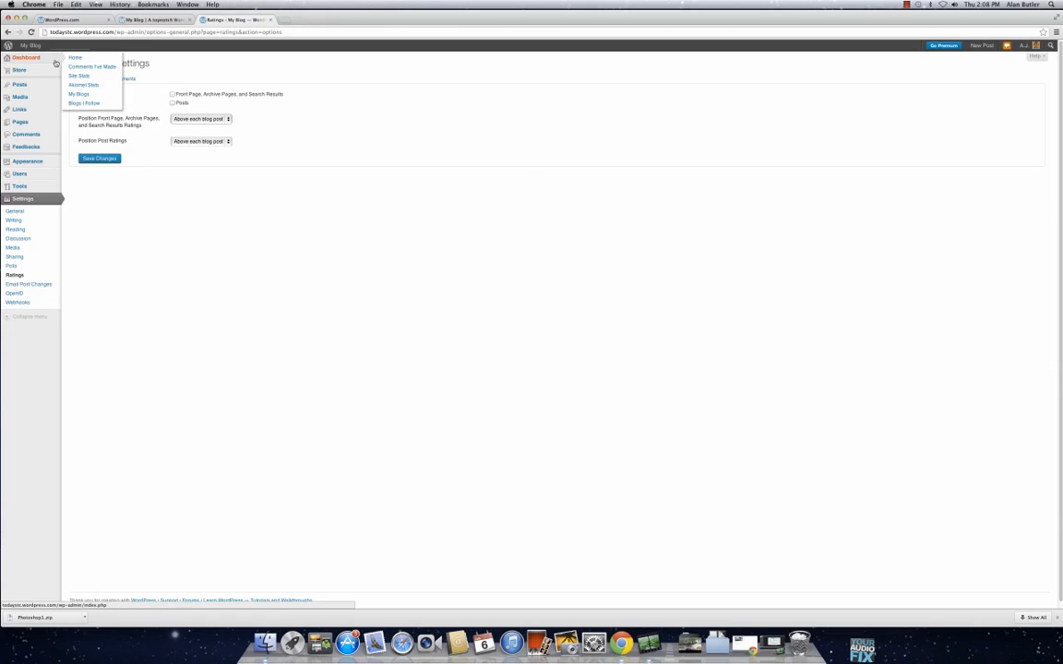
{"action": "left_click", "coordinate": [70, 57]}
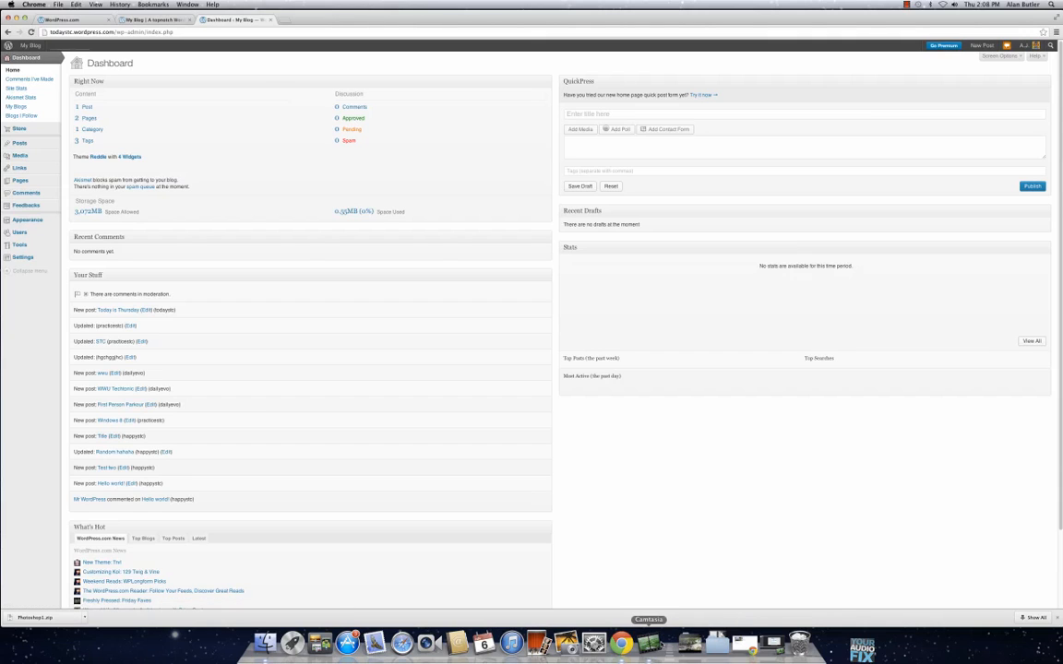
{"action": "right_click", "coordinate": [650, 643]}
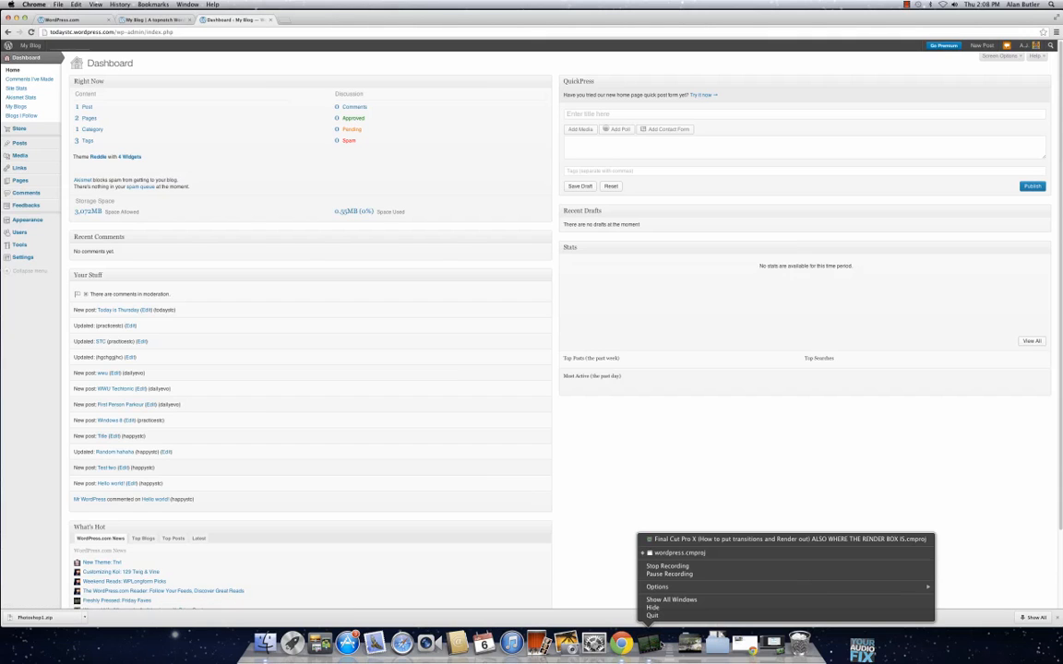